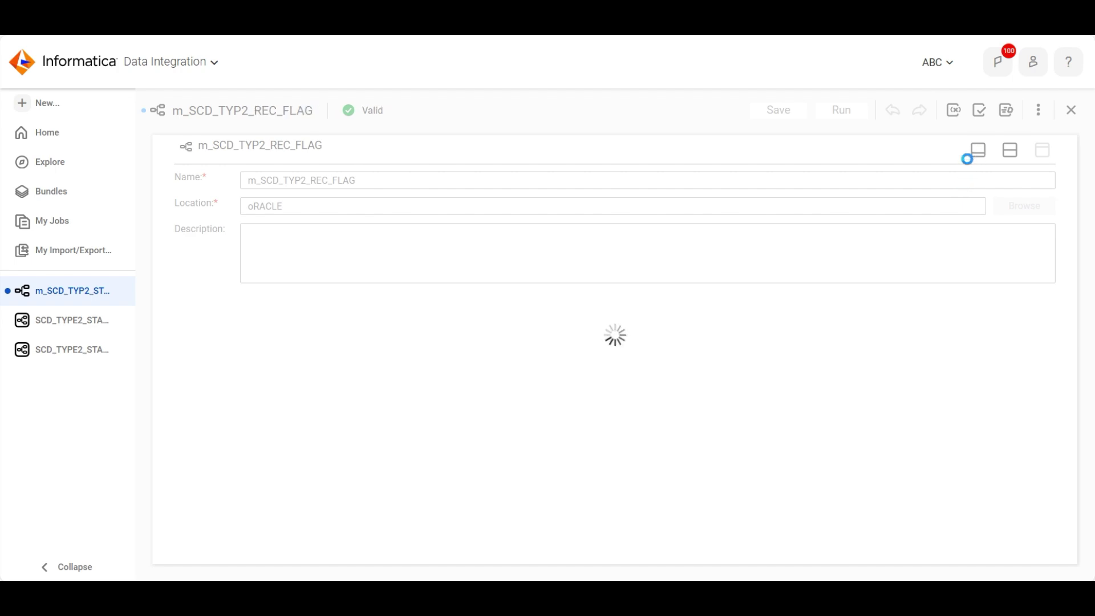
- Add a string output field O_ACTIVE_FLAG with precision 100 to the first Expression transformation
left_click(979, 152)
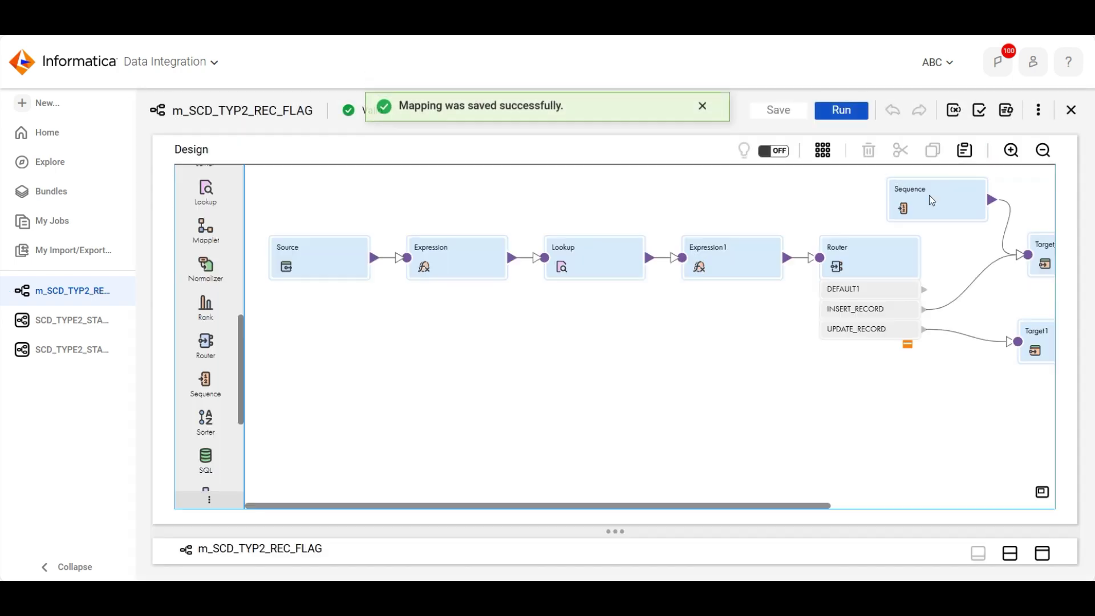
left_click(468, 252)
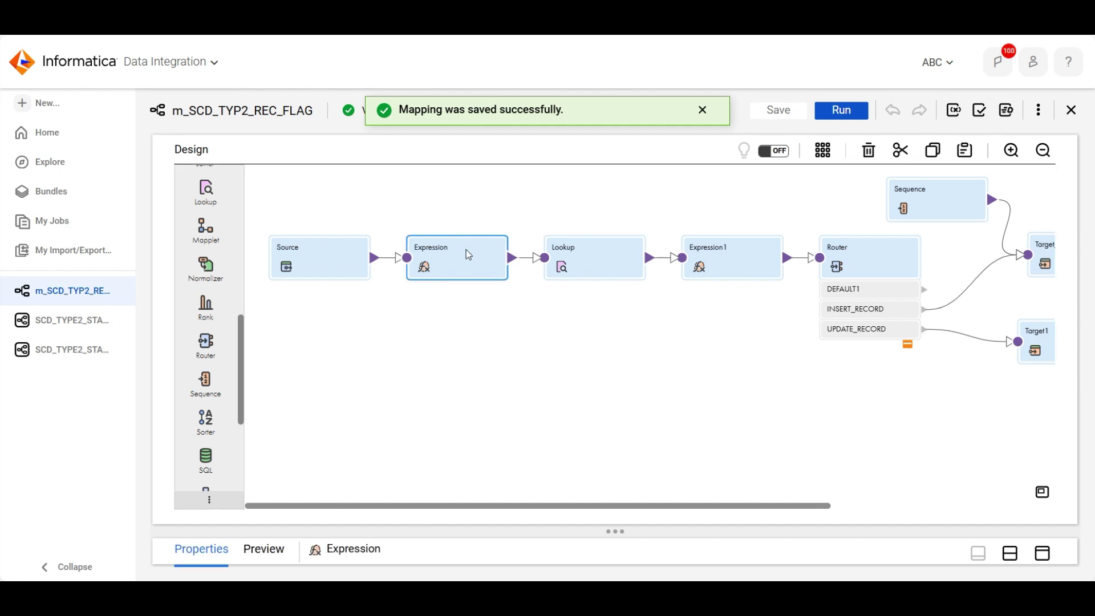
left_click(1043, 553)
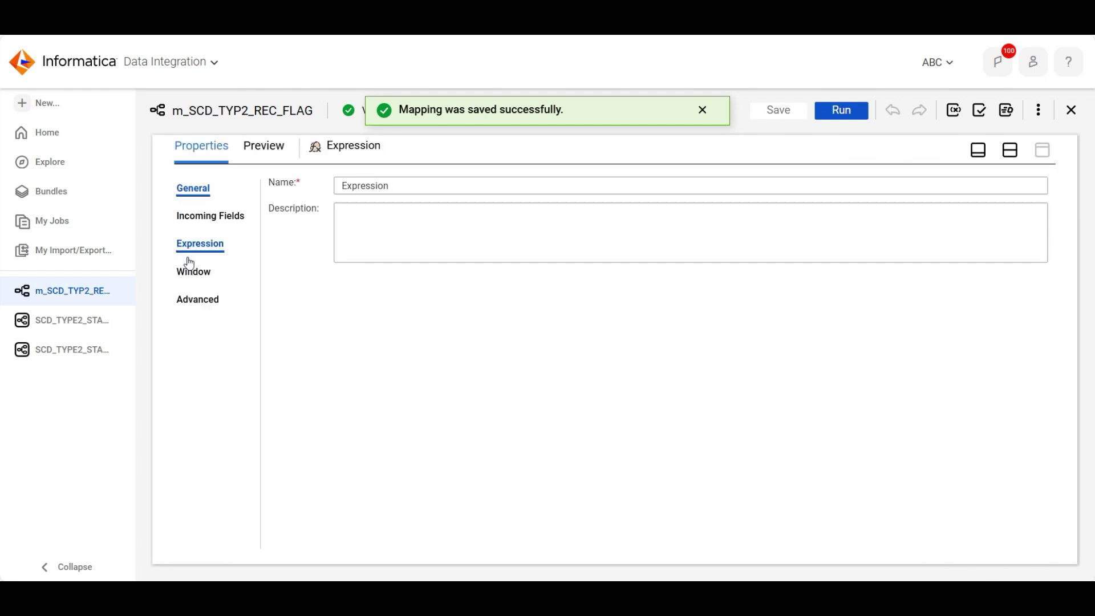
left_click(205, 242)
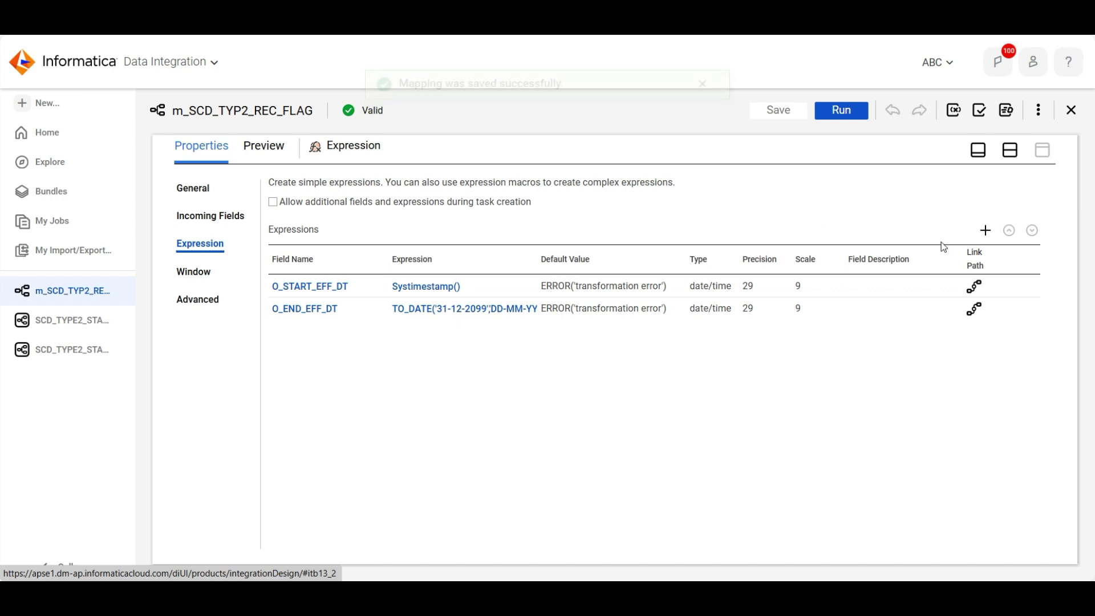
left_click(986, 231)
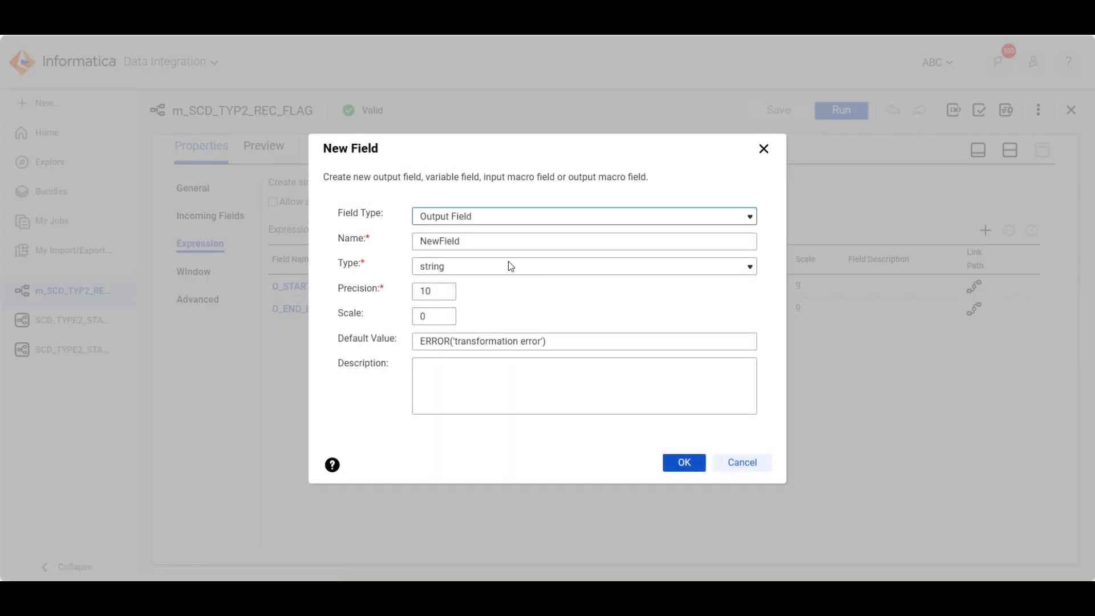
double_click(473, 240)
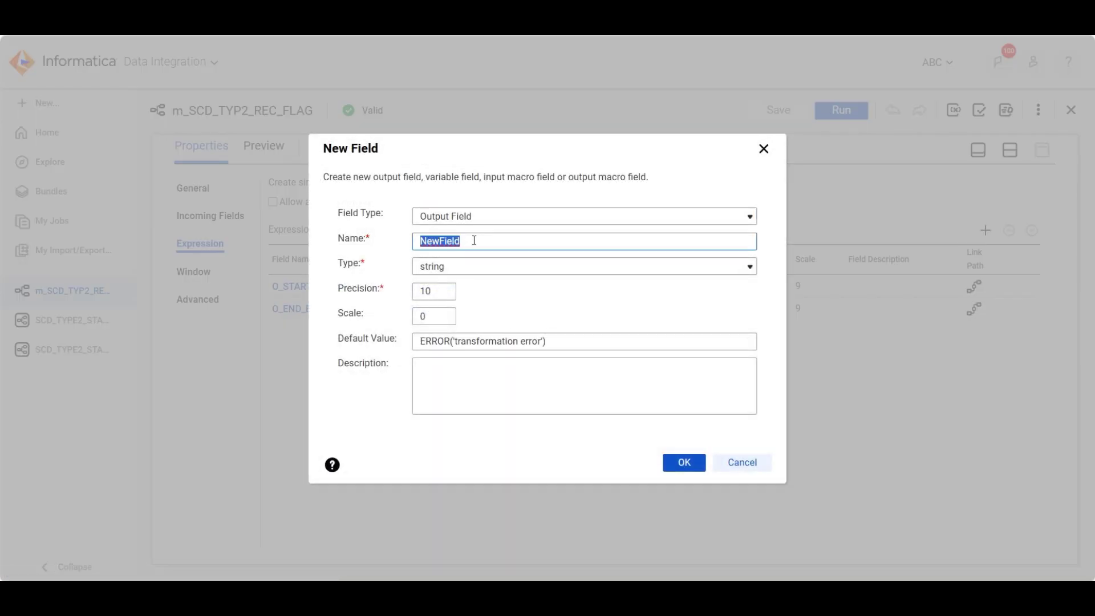
type("O_ACTIVE_FLAG")
left_click(446, 295)
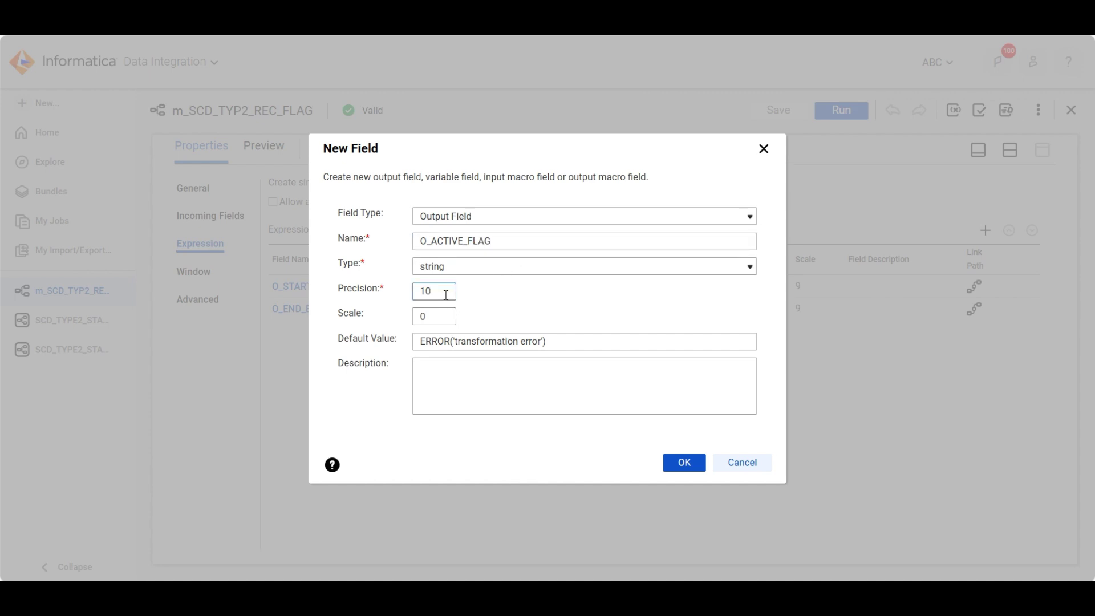
left_click(676, 462)
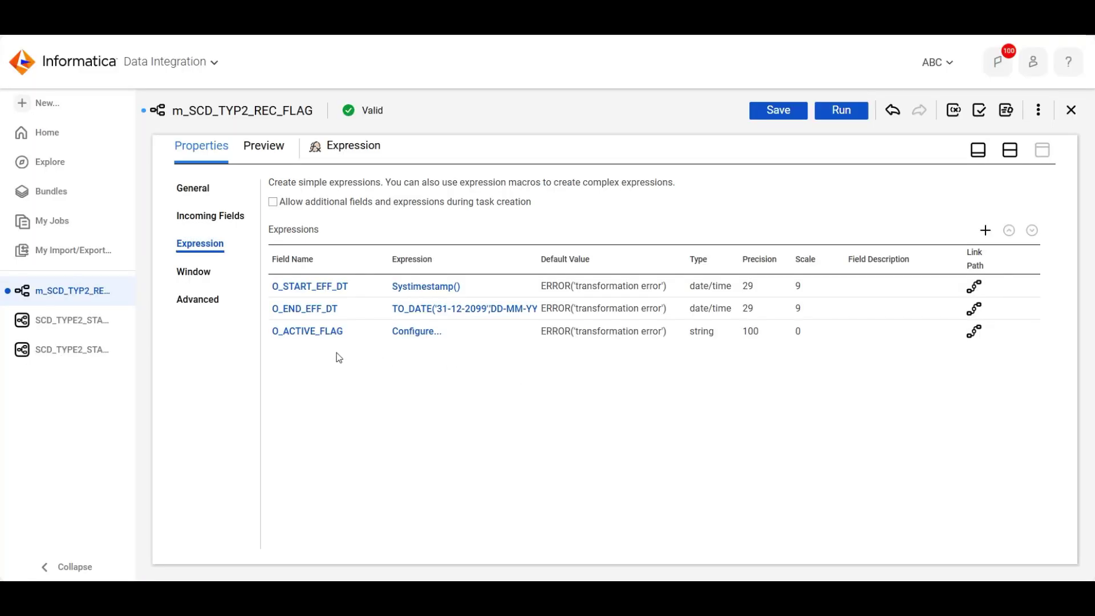
- Set the O_ACTIVE_FLAG expression to 'Y' and validate it
left_click(417, 333)
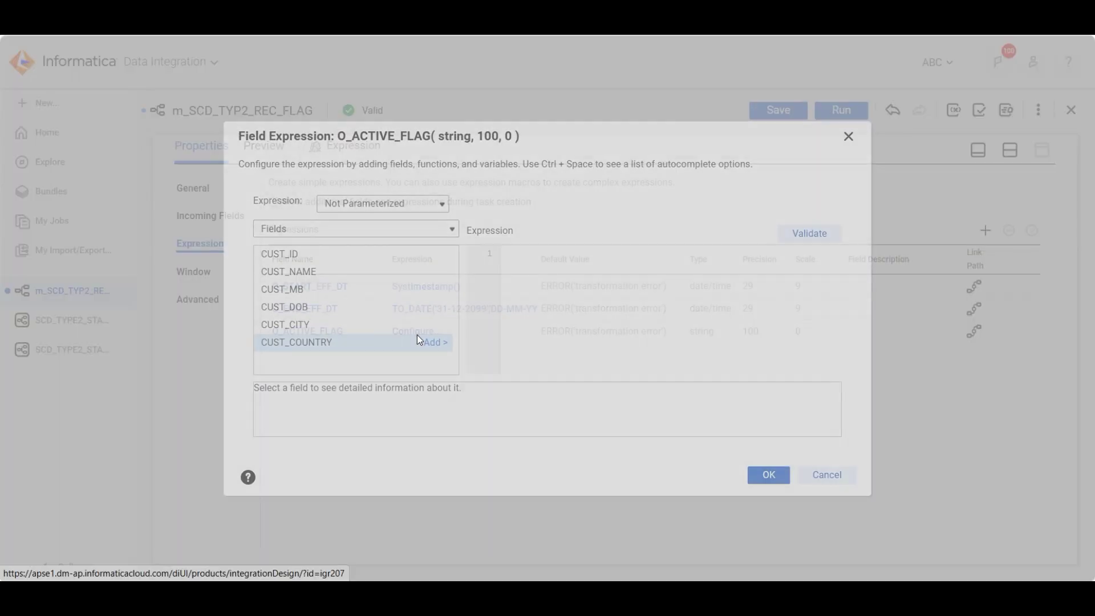
left_click(624, 263)
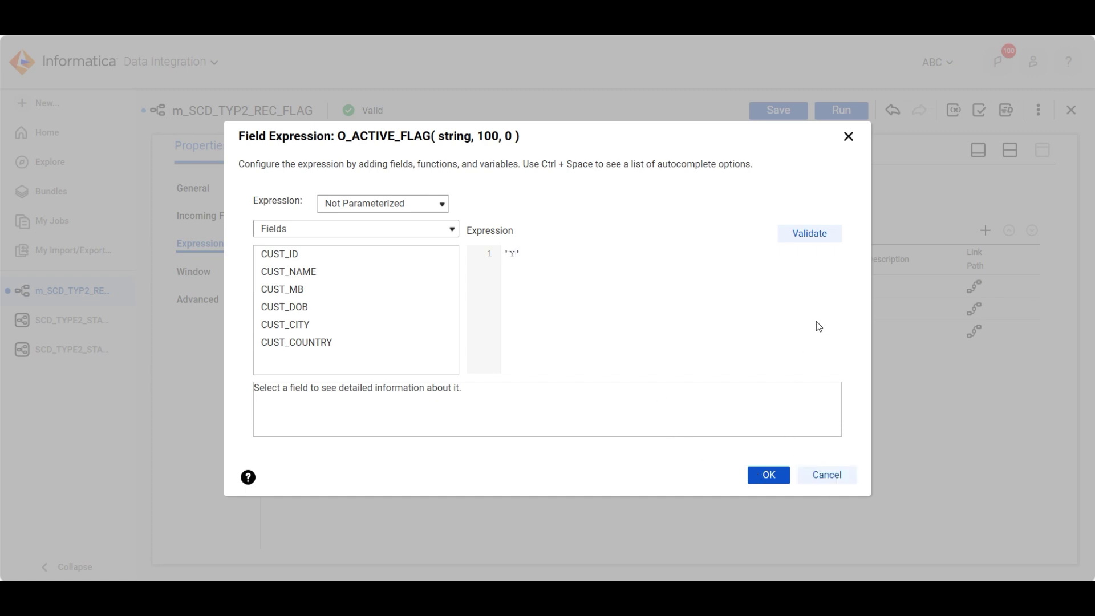
left_click(826, 240)
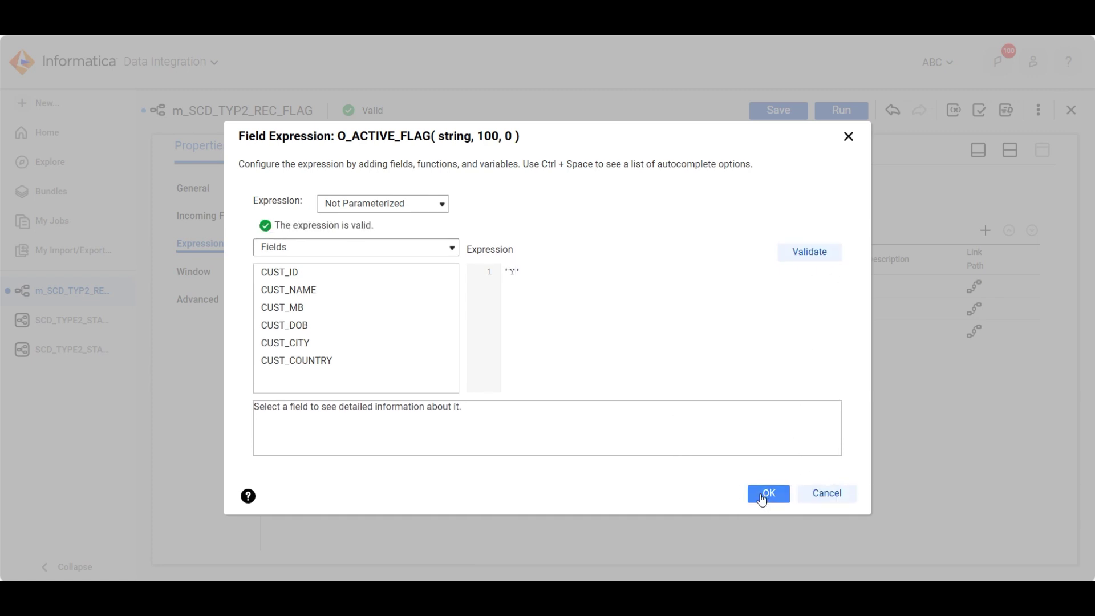
left_click(766, 496)
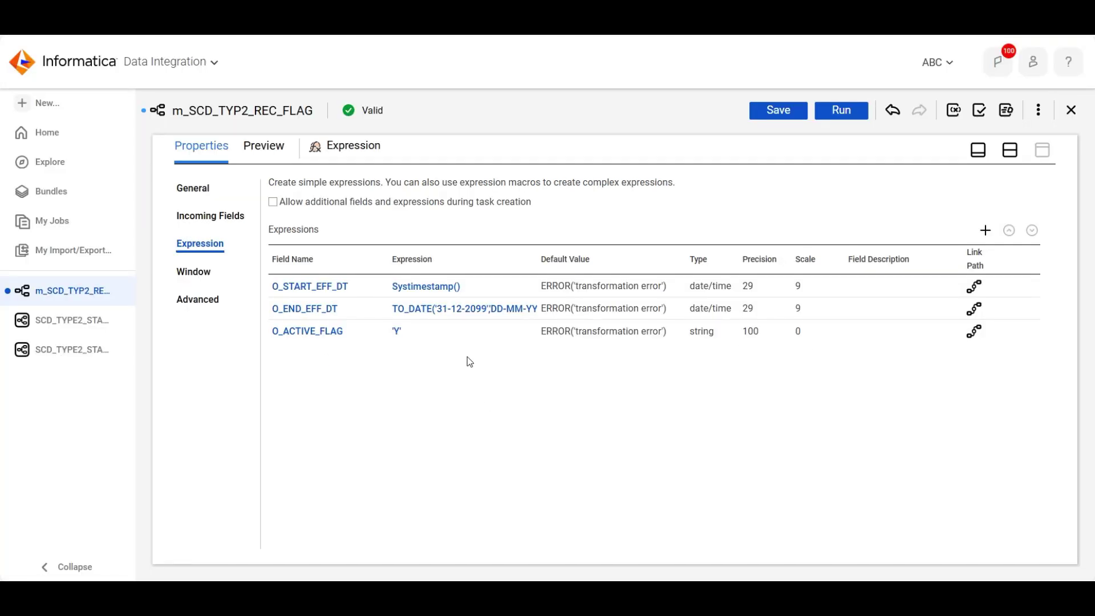
- Add a second string output field, O_INACTIVE_FLAG, with precision 100 to the same Expression transformation
left_click(984, 231)
left_click(488, 244)
key("ctrl+a")
type("O_INAC")
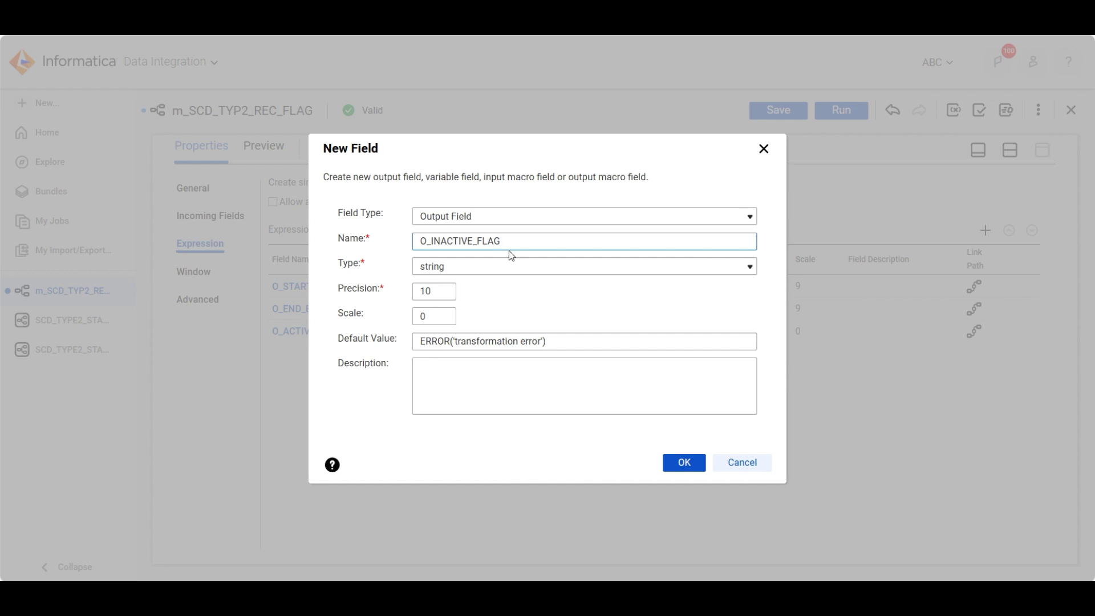
left_click(433, 290)
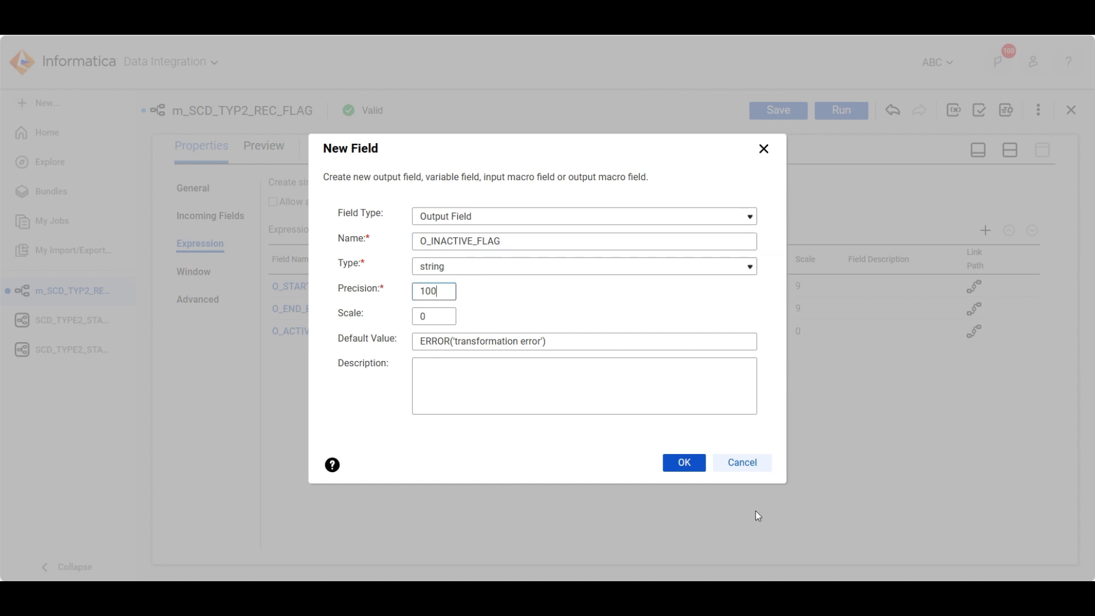
left_click(684, 462)
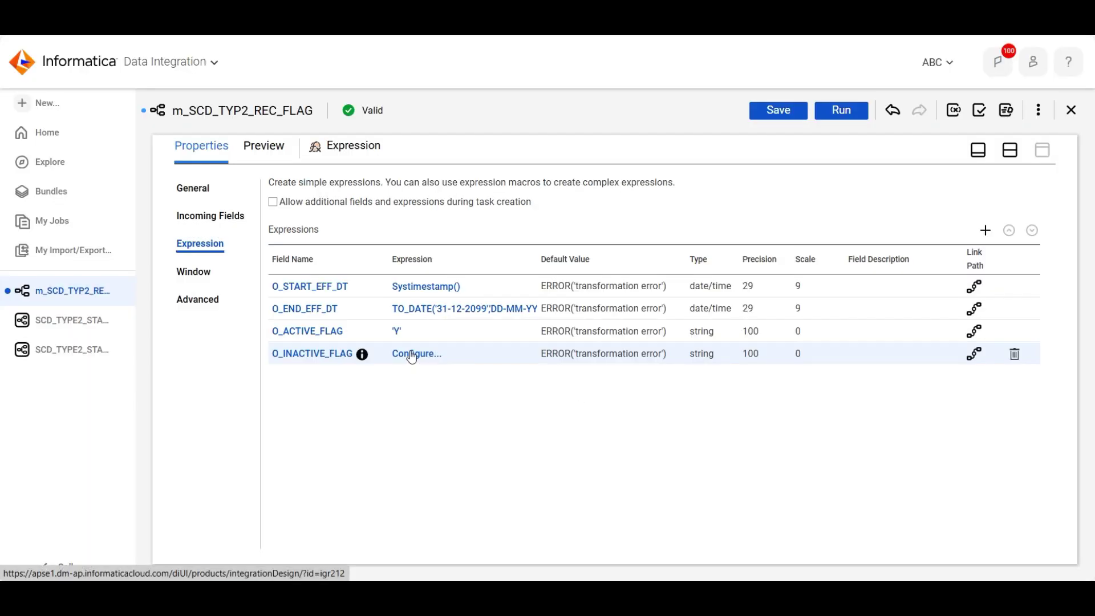
- Set the O_INACTIVE_FLAG expression to 'N', validate it, and save the mapping
left_click(412, 354)
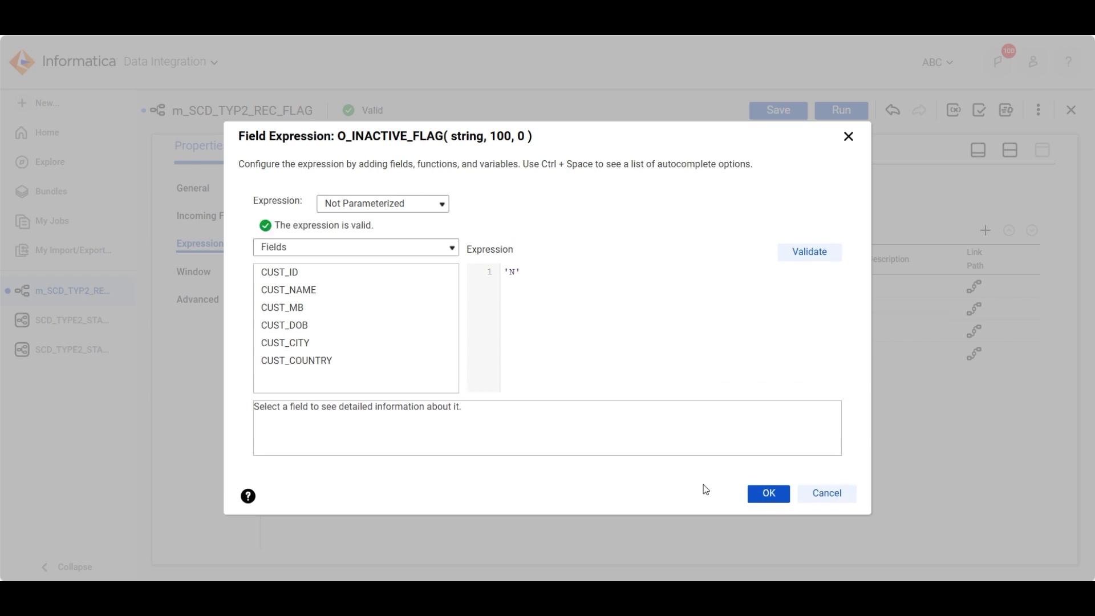
left_click(766, 476)
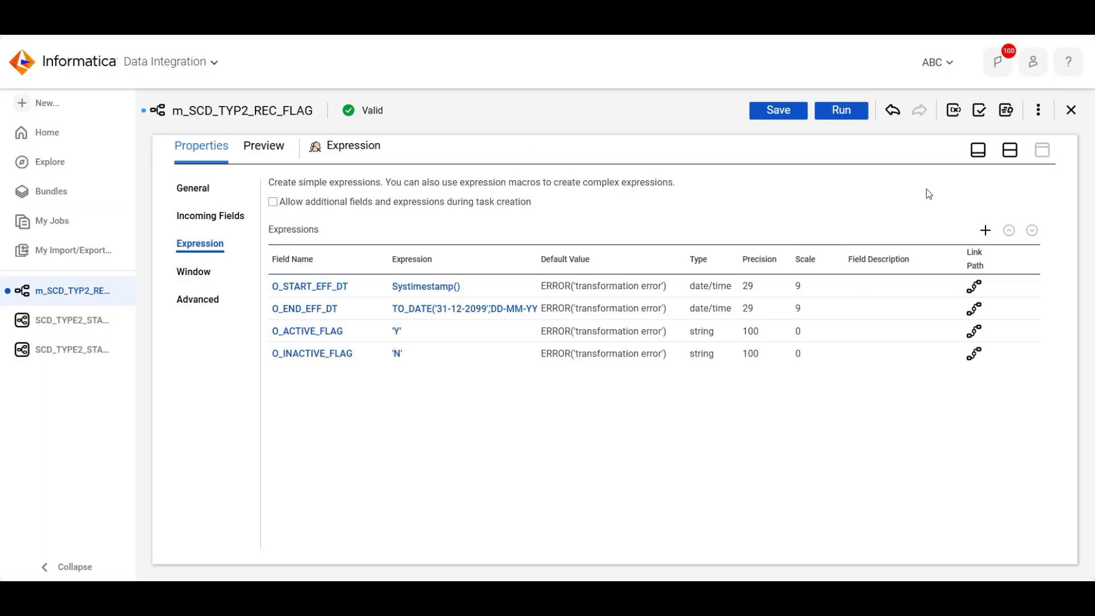
left_click(789, 114)
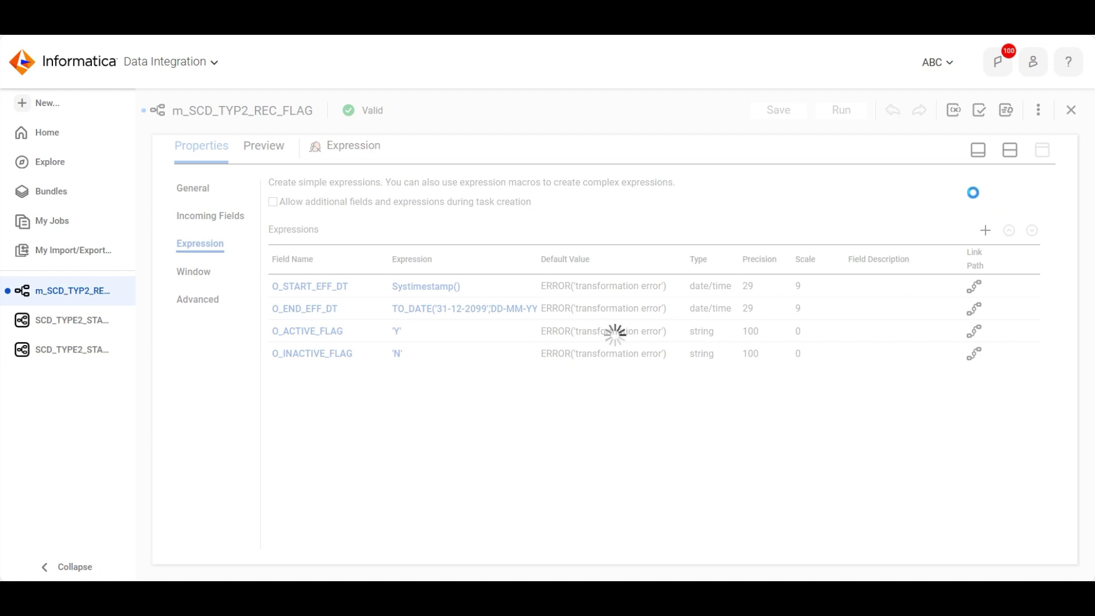
- Map the incoming field src_O_ACTIVE_FLAG to REC_FLAG in the Target_INSERT transformation
left_click(978, 150)
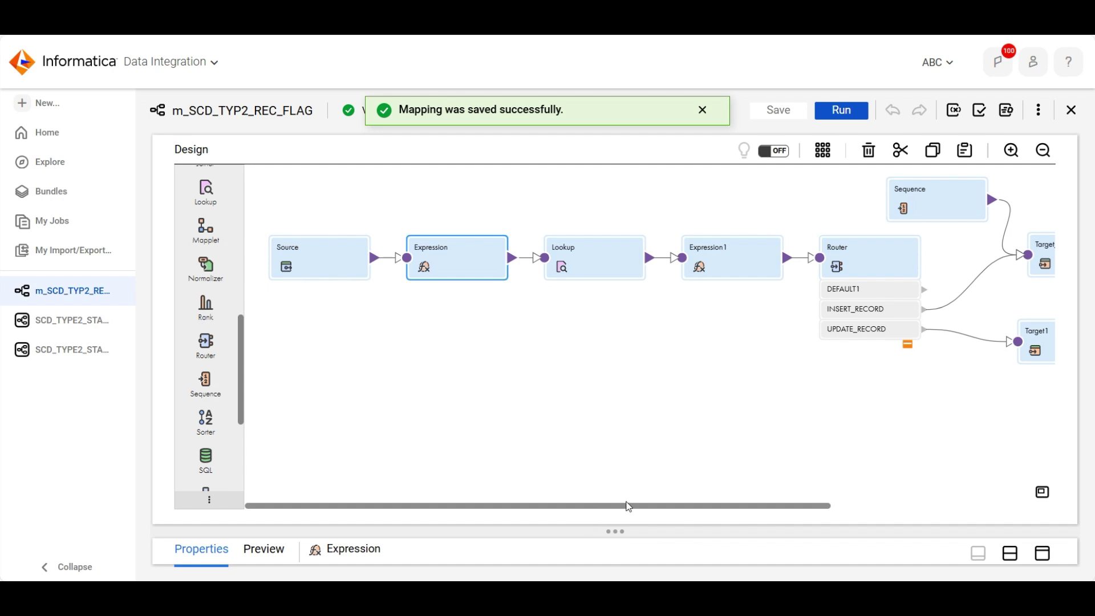
left_click_drag(729, 506, 961, 509)
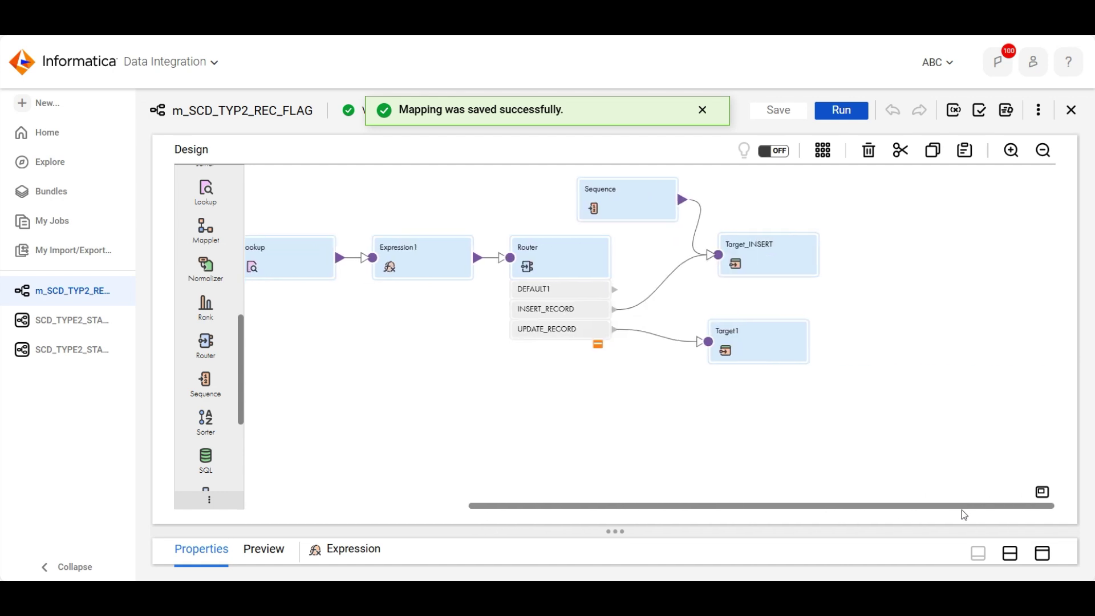
left_click(785, 260)
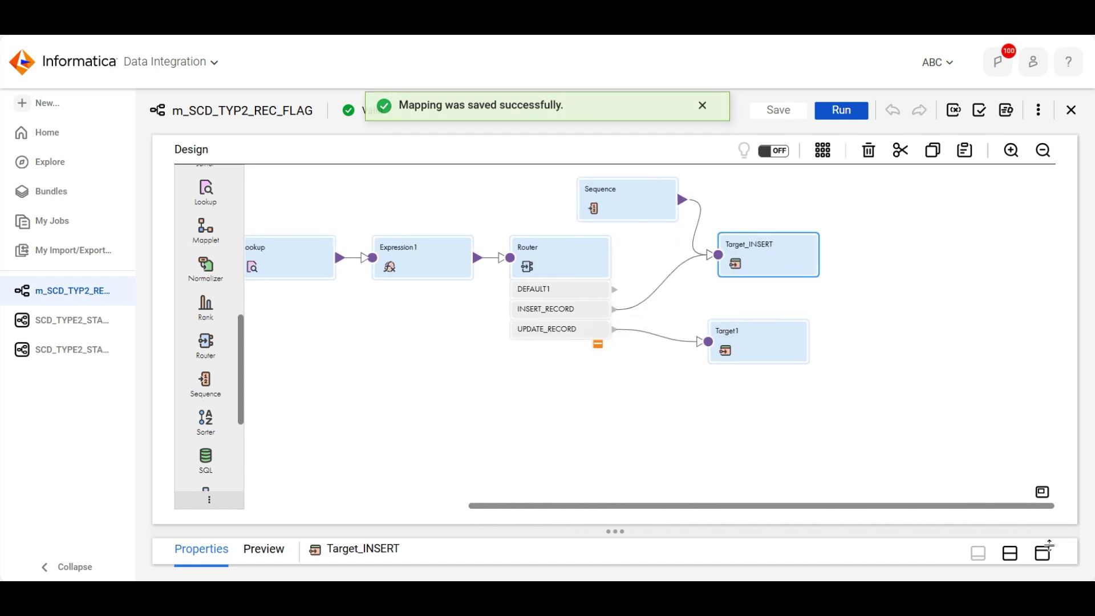
left_click(1043, 553)
left_click(196, 303)
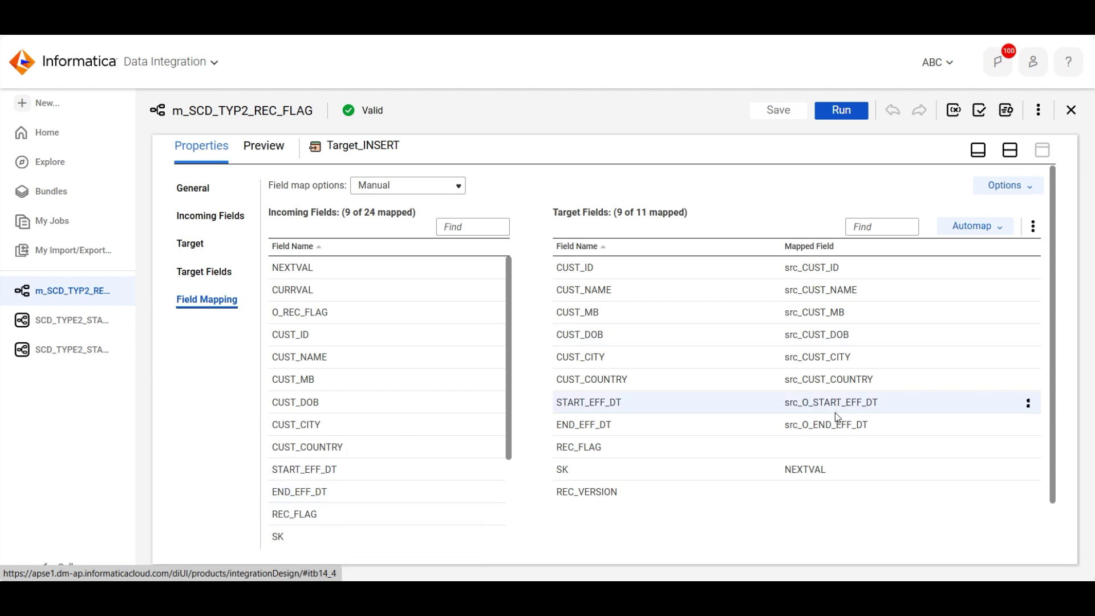
left_click_drag(559, 446, 611, 450)
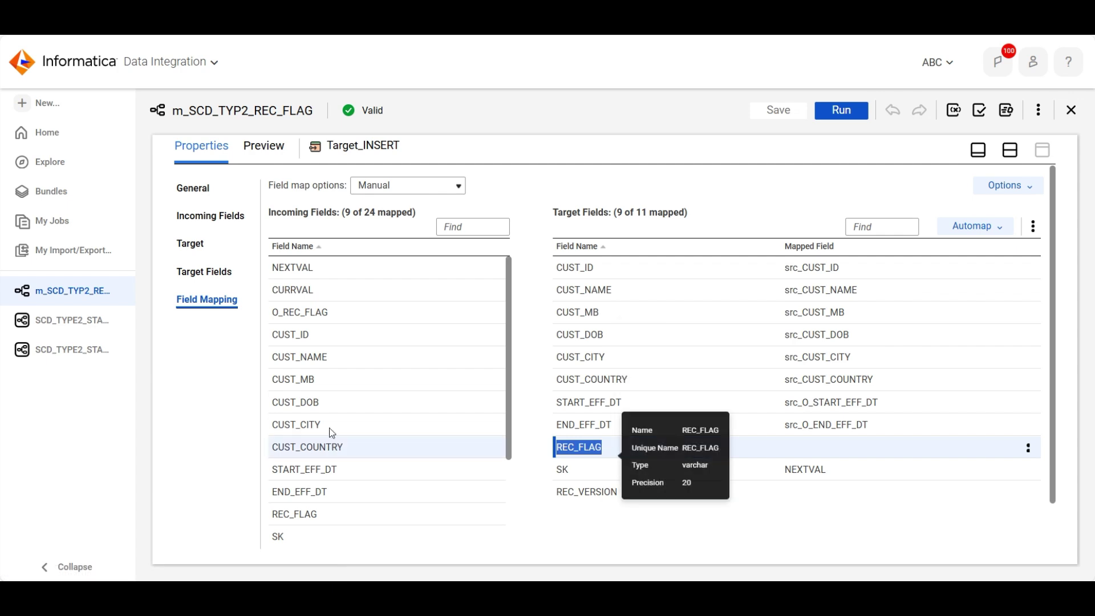
scroll(335, 445, "down", 2)
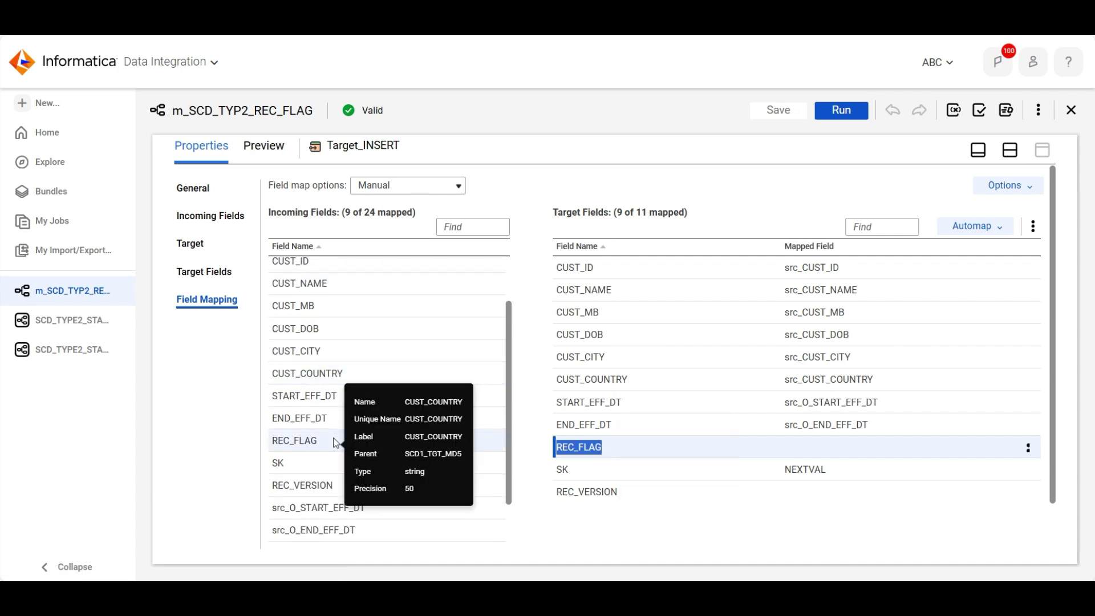
scroll(335, 443, "down", 4)
left_click_drag(300, 420, 773, 452)
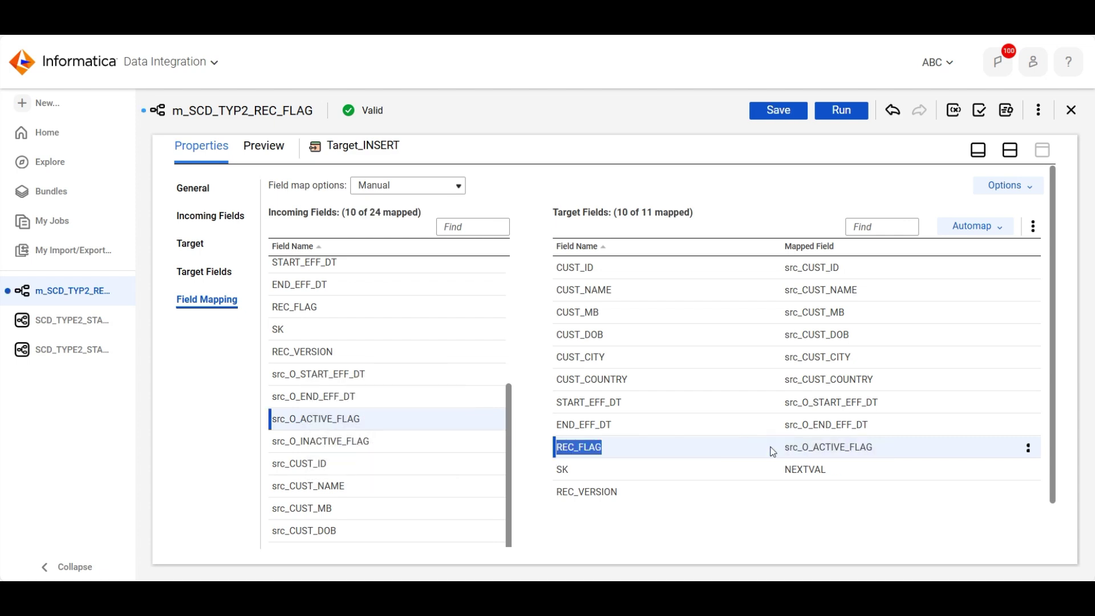
- Map the incoming field src_O_INACTIVE_FLAG to REC_FLAG in the Target1 transformation and save the mapping
left_click(978, 150)
left_click(753, 348)
left_click(1043, 553)
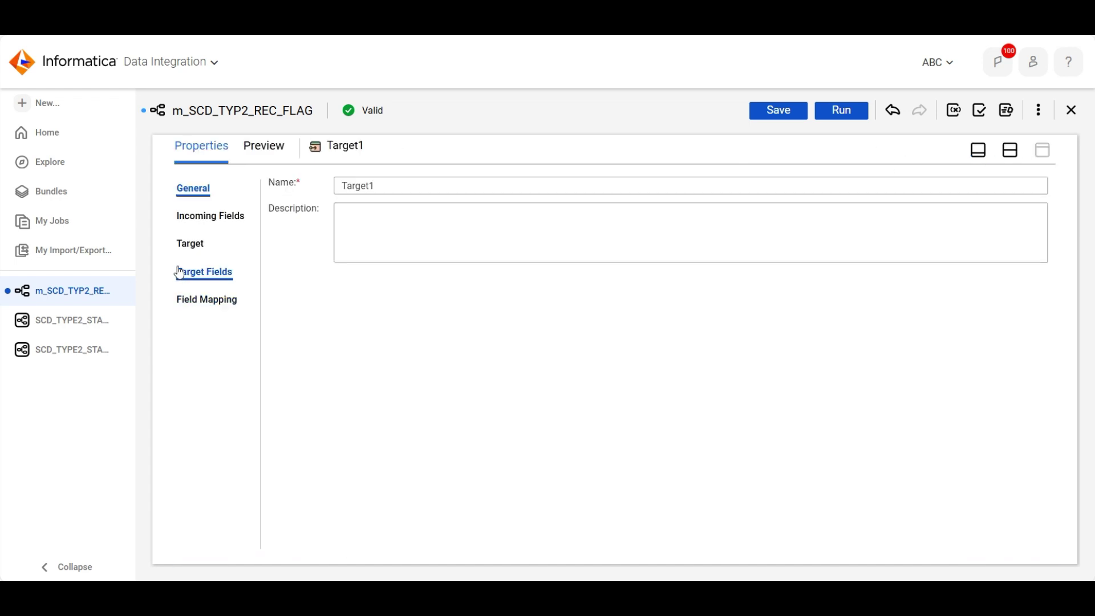
left_click(184, 244)
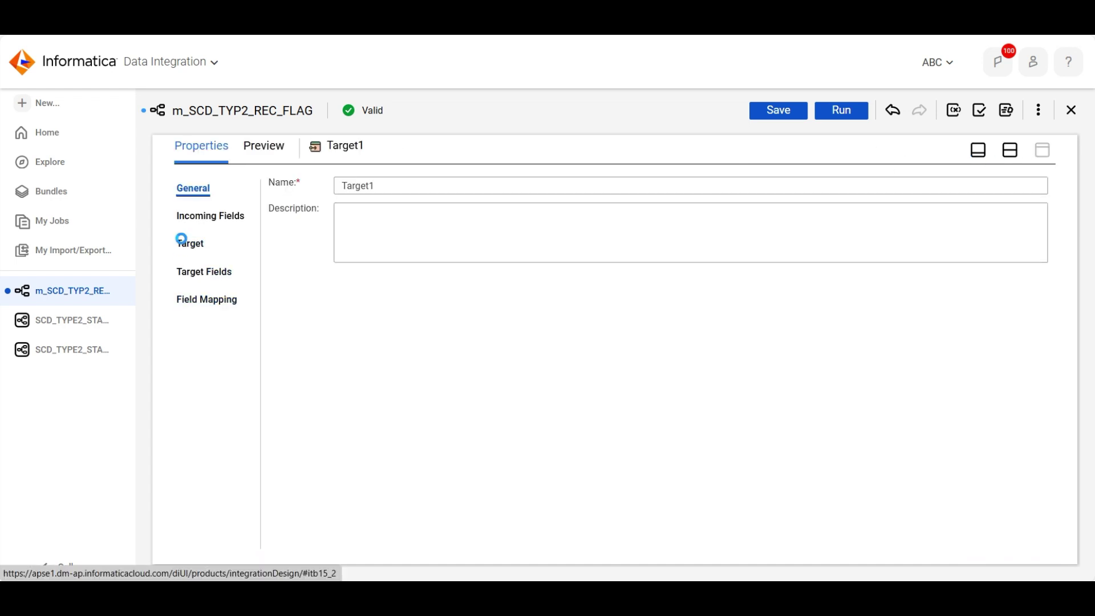
left_click(212, 301)
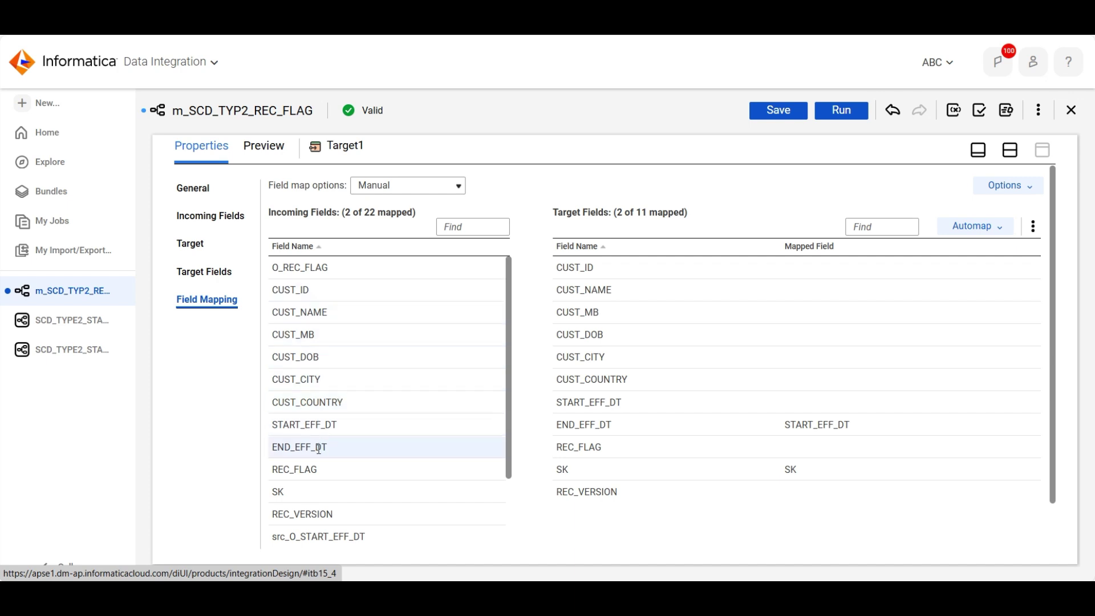
scroll(317, 457, "down", 3)
left_click_drag(313, 533, 703, 399)
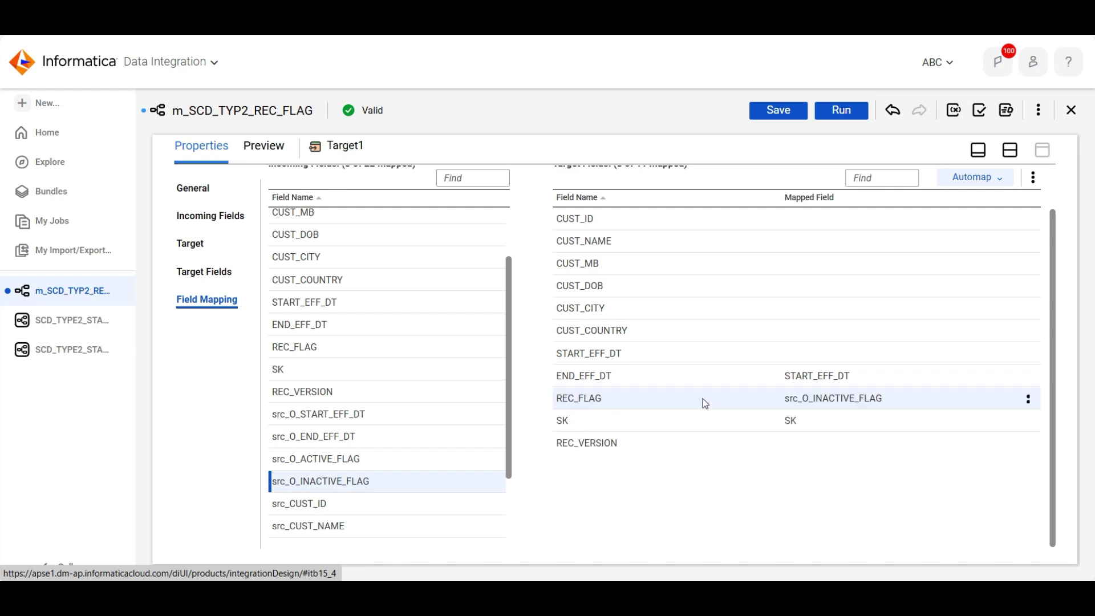
left_click(777, 113)
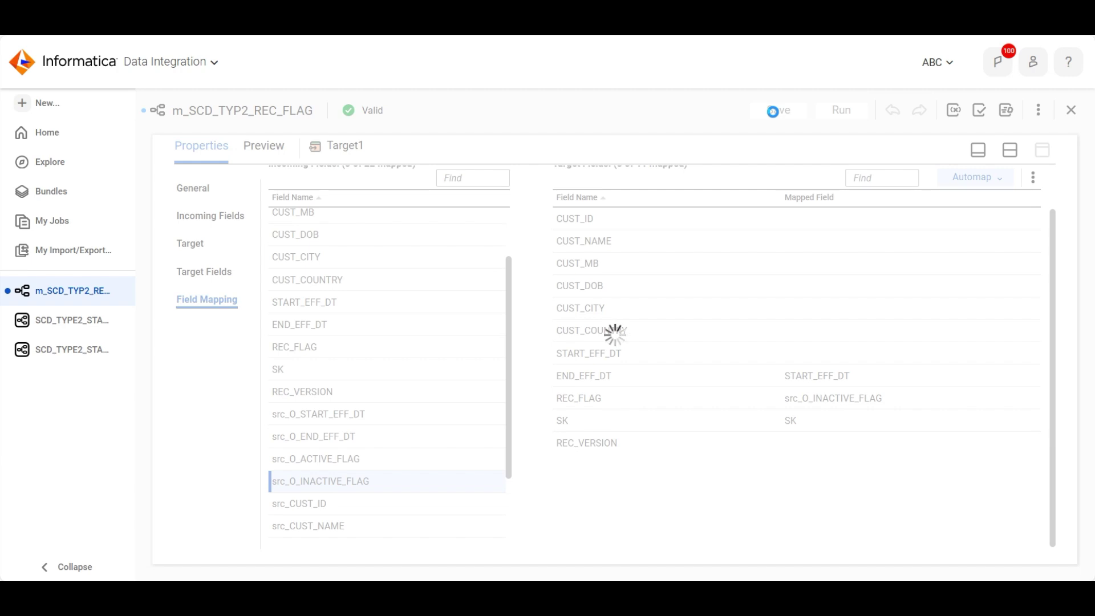
- Create a mapping task from this mapping, named SCD_TYPE2_FLAG, with DESKTOP-7SBTPR9 as its runtime environment
left_click(1041, 110)
left_click(973, 142)
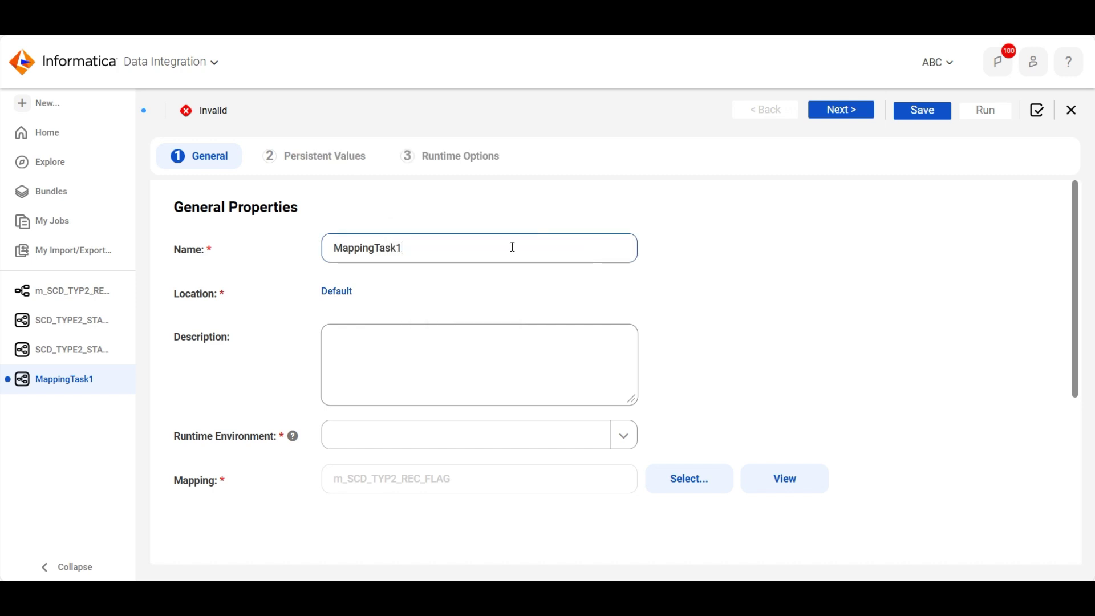
type("SC")
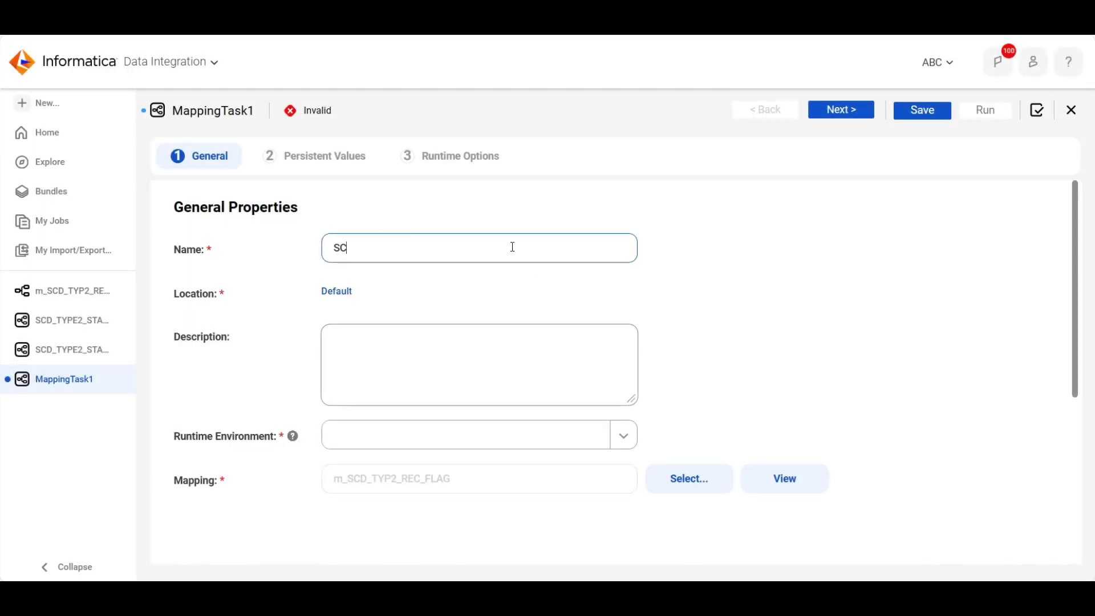
type("D_TYPE2_FLAG")
left_click(623, 434)
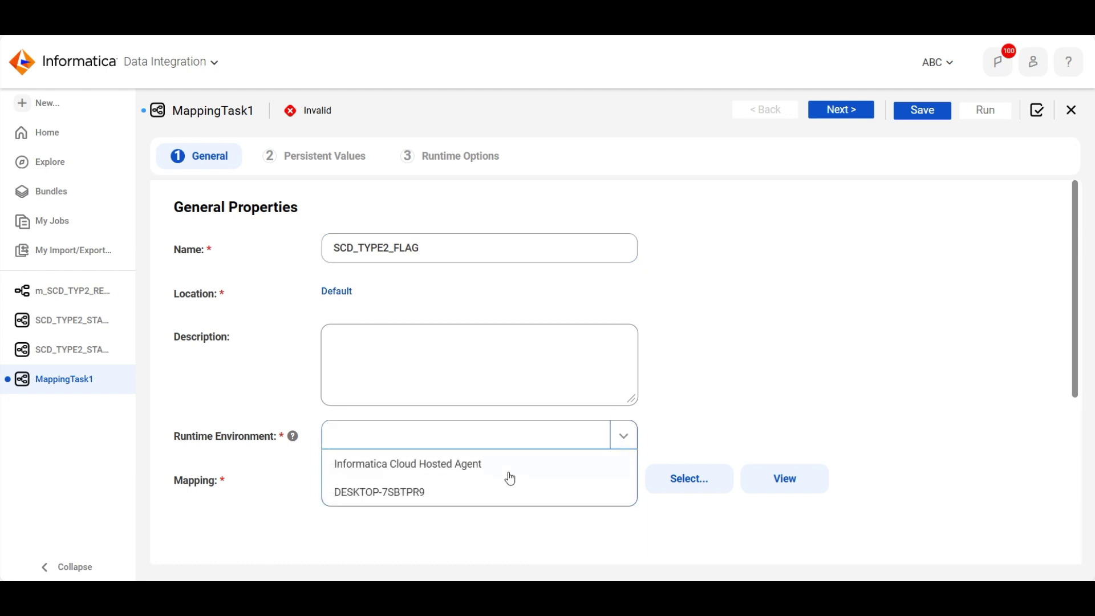
left_click(484, 490)
- Assign the mapping m_SCD_TYP2_REC_FLAG from the oRACLE project to the mapping task
left_click(679, 478)
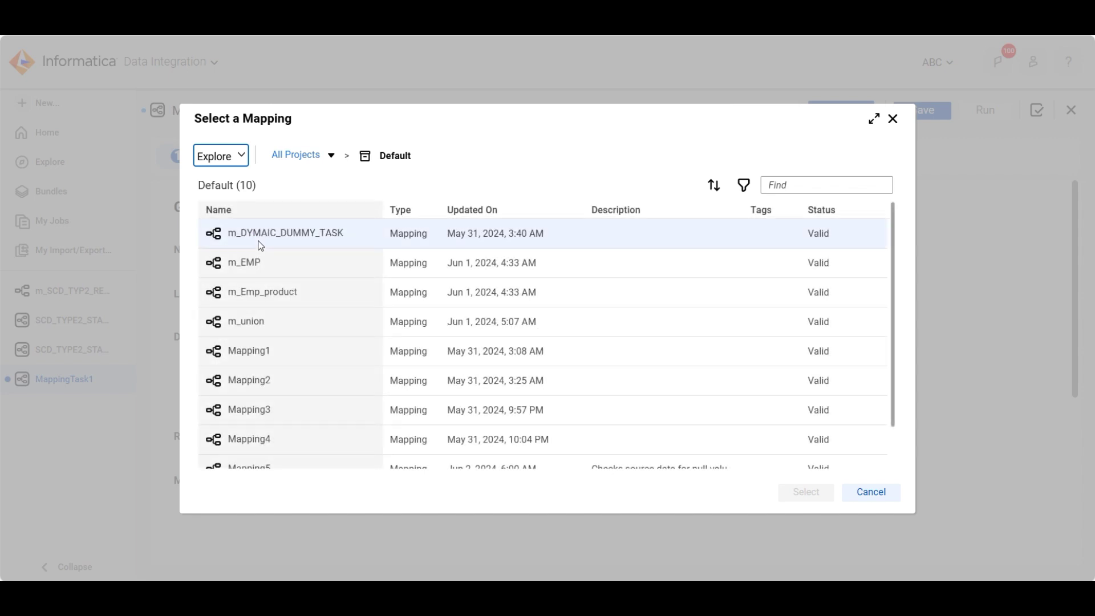
scroll(255, 339, "down", 1)
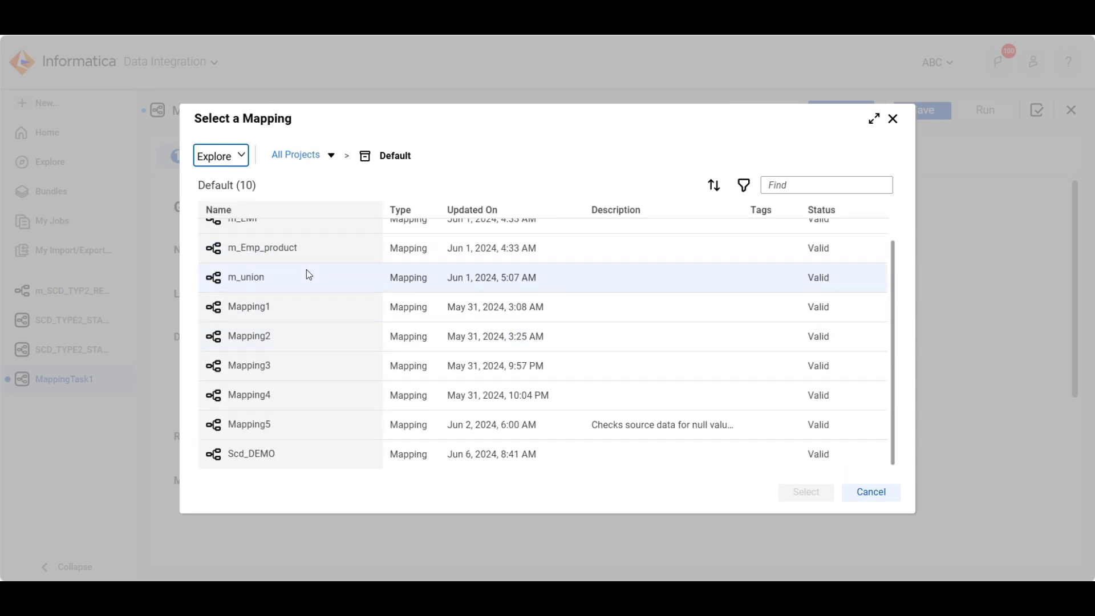
scroll(306, 269, "up", 1)
left_click(308, 159)
left_click(332, 157)
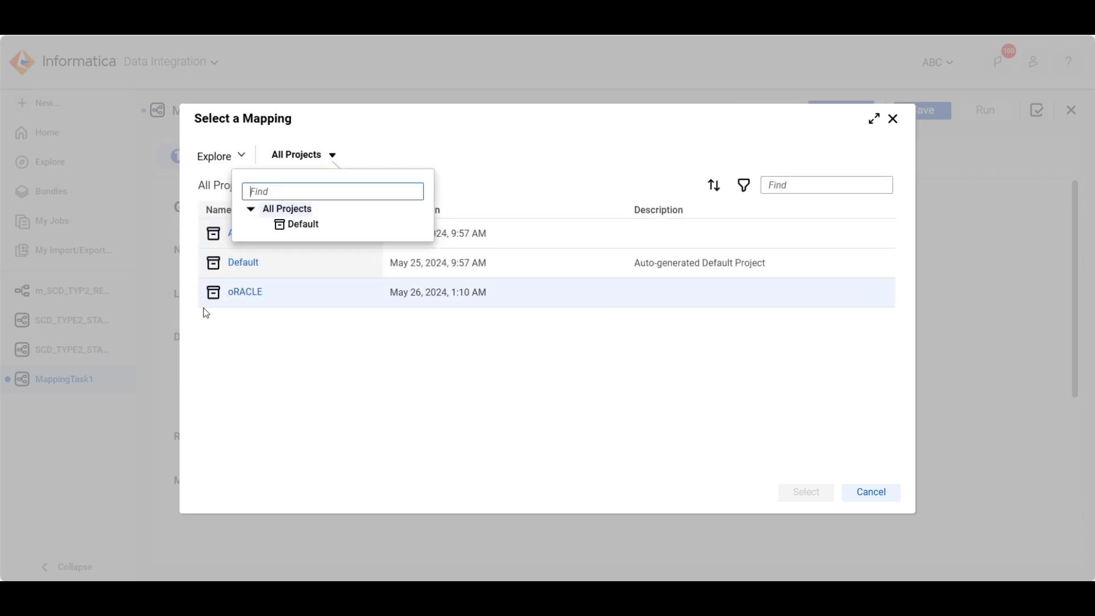
left_click(254, 296)
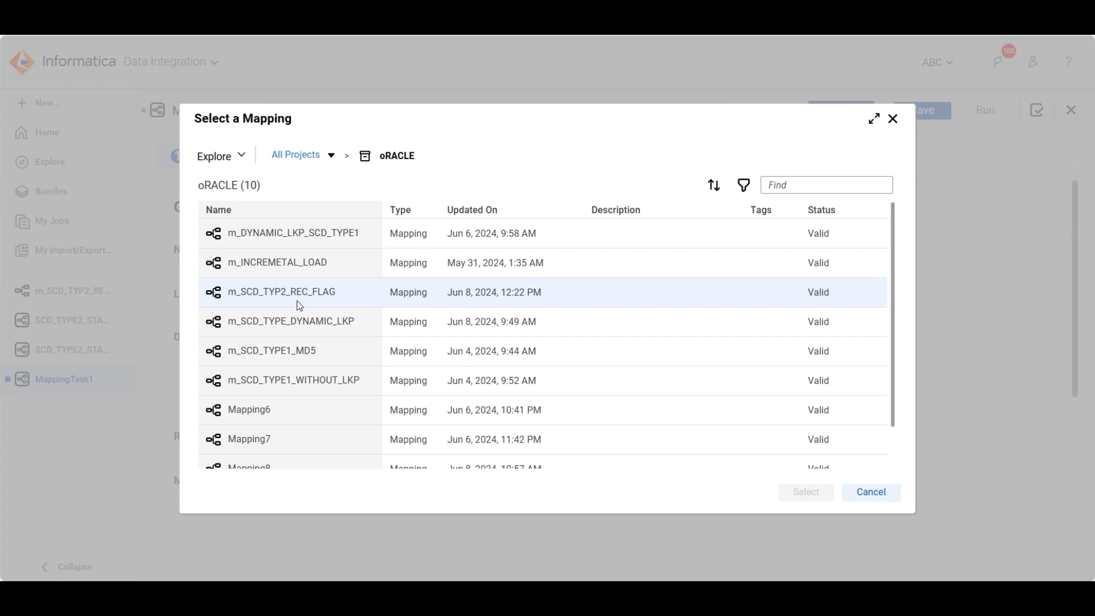
left_click(304, 303)
left_click(806, 491)
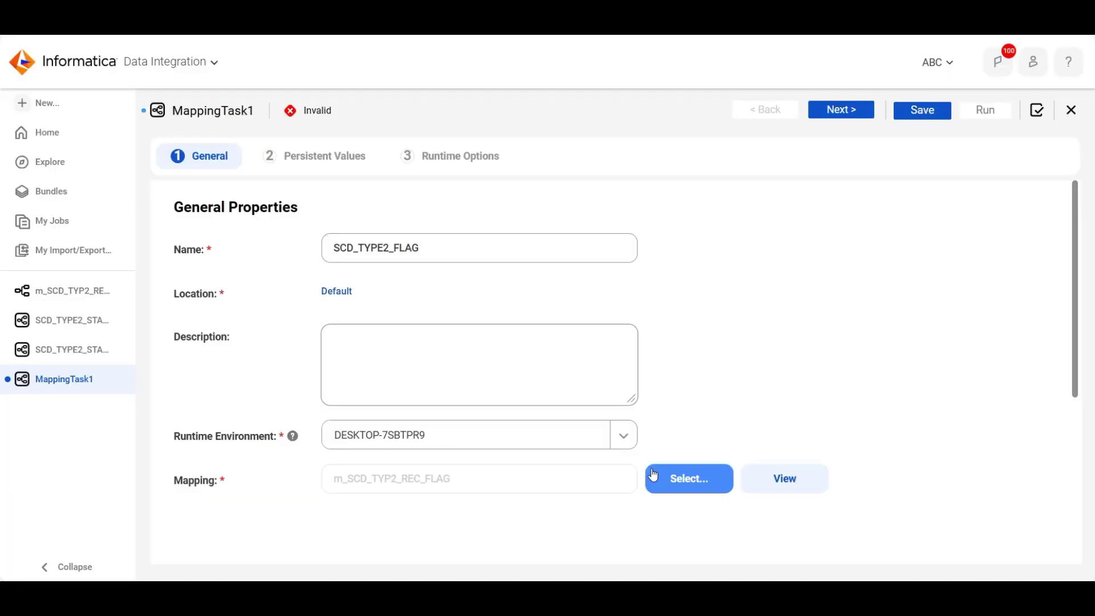
- Continue to the task's persistent values, save the SCD_TYPE2_FLAG mapping task, and run it
left_click(843, 119)
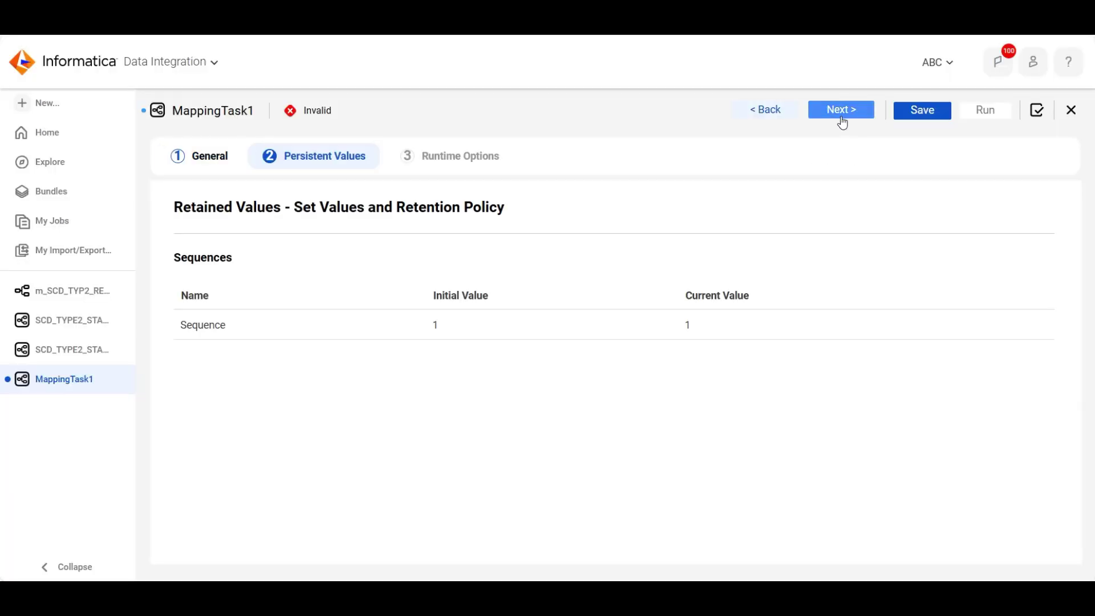
left_click(924, 112)
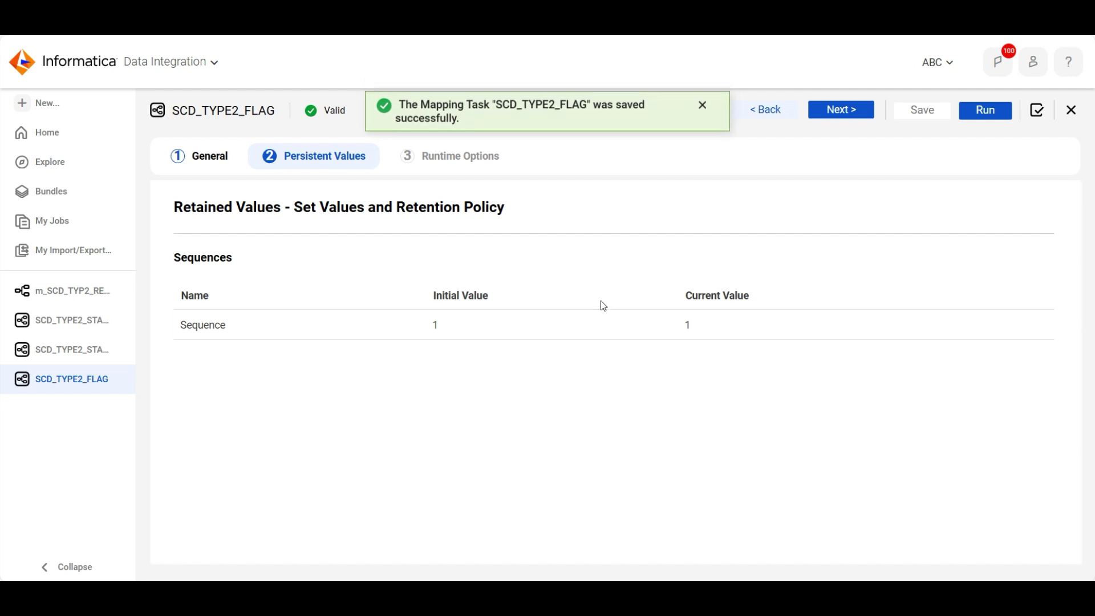
left_click(986, 111)
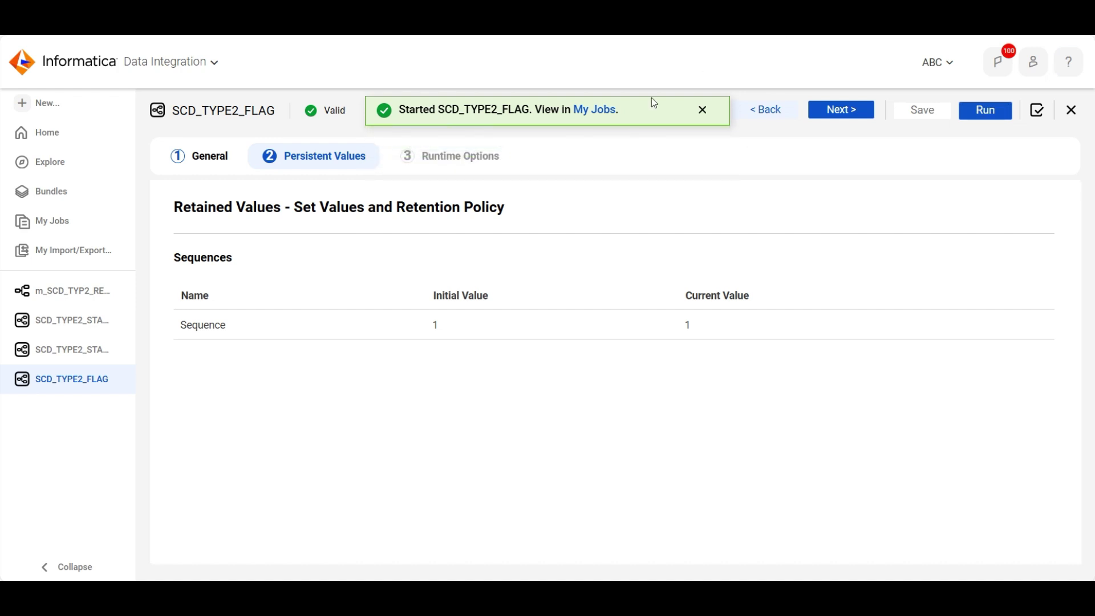
- Open the started job in My Jobs, refresh its status, and examine the affected rows for Target_INSERT in the job results
left_click(576, 109)
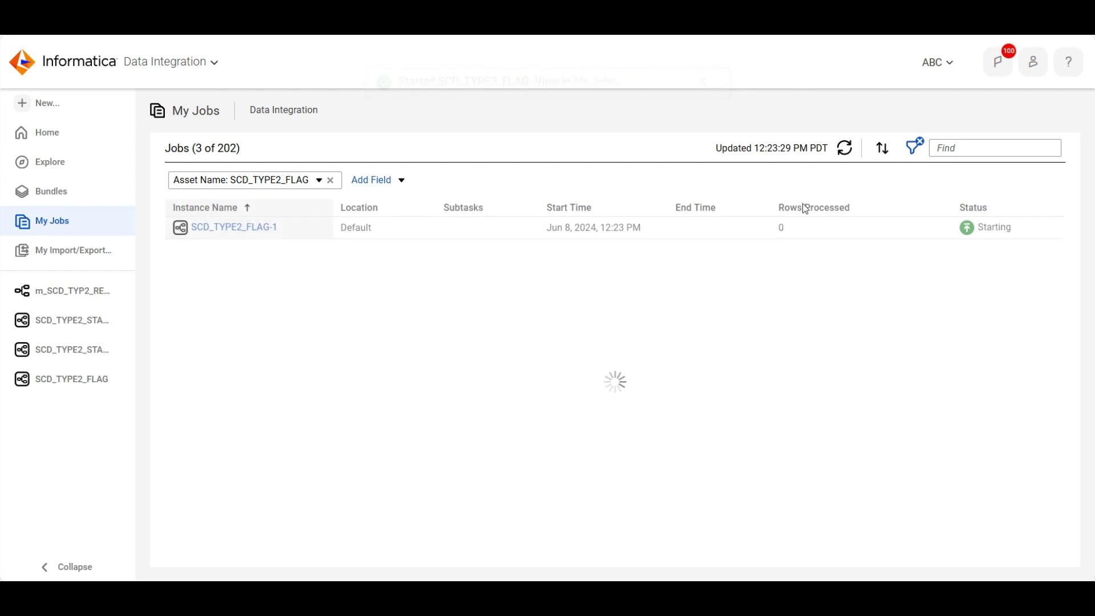
left_click(845, 150)
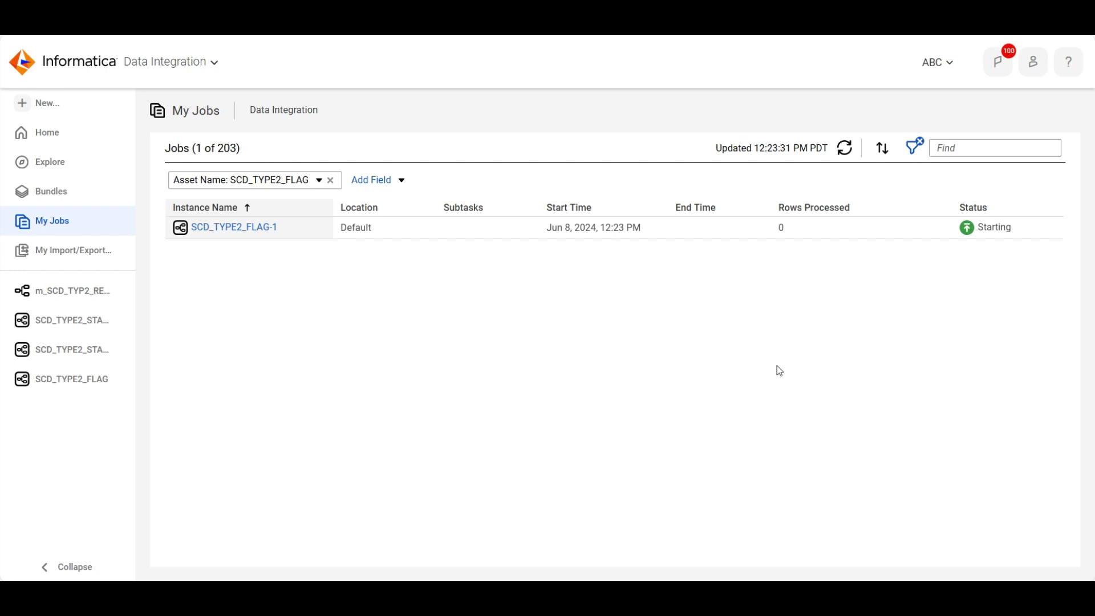
left_click(838, 152)
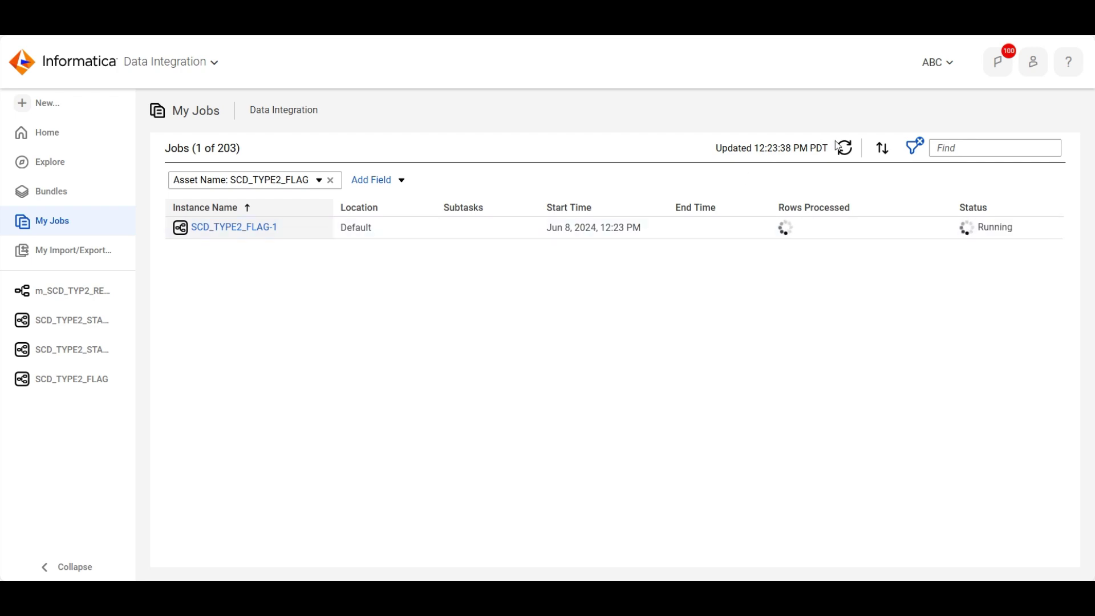
left_click(844, 156)
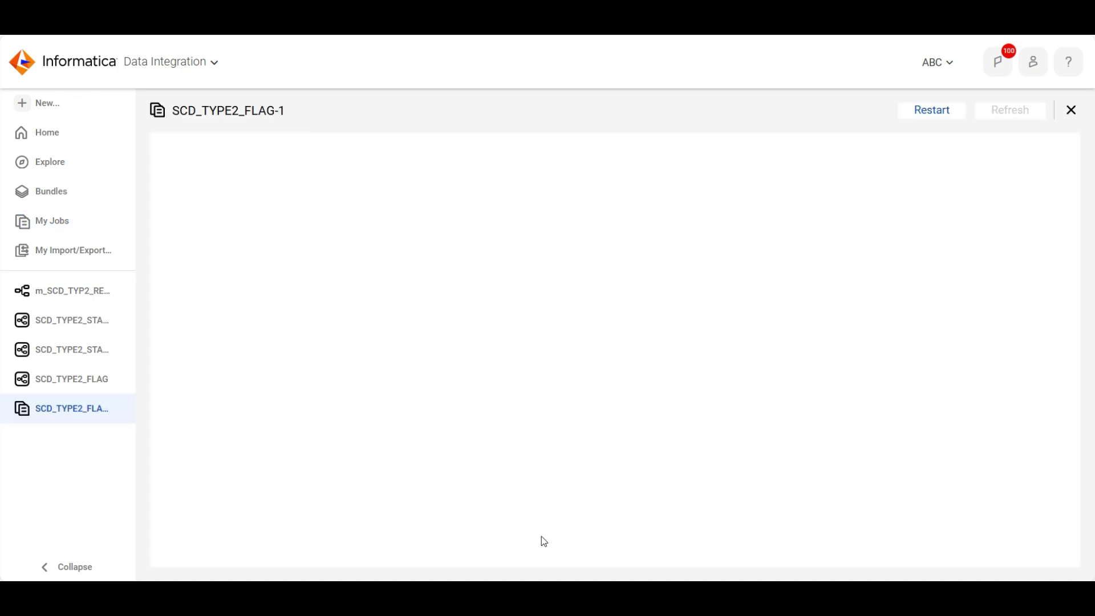
left_click_drag(491, 442, 520, 436)
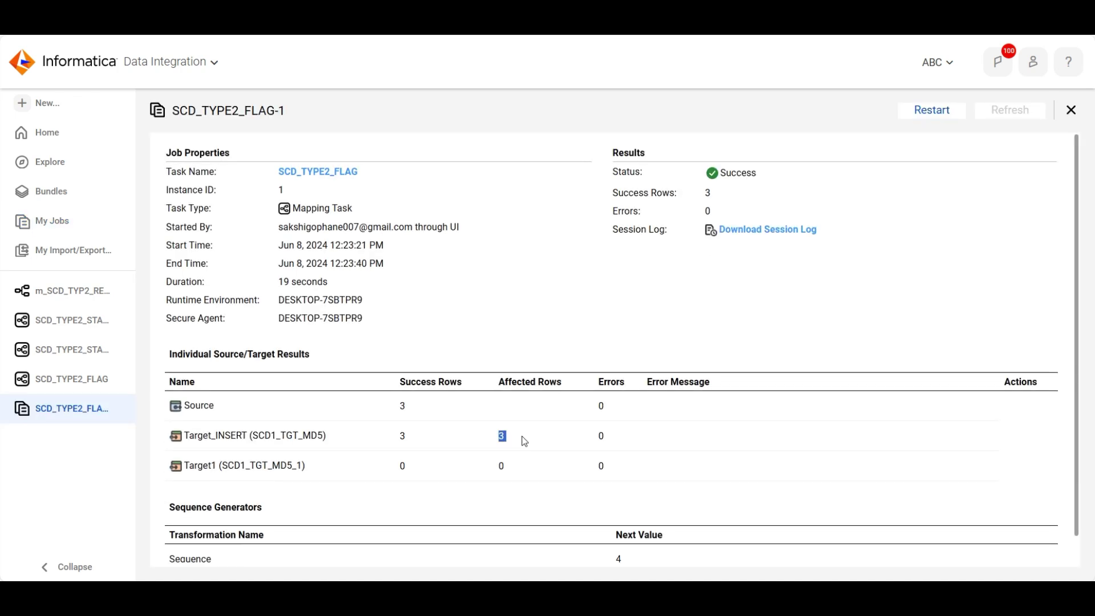
- Switch to Oracle SQL Developer, run the select query on scd1_tgt_md5, and examine the REC_FLAG values of the loaded rows
key("alt+Tab")
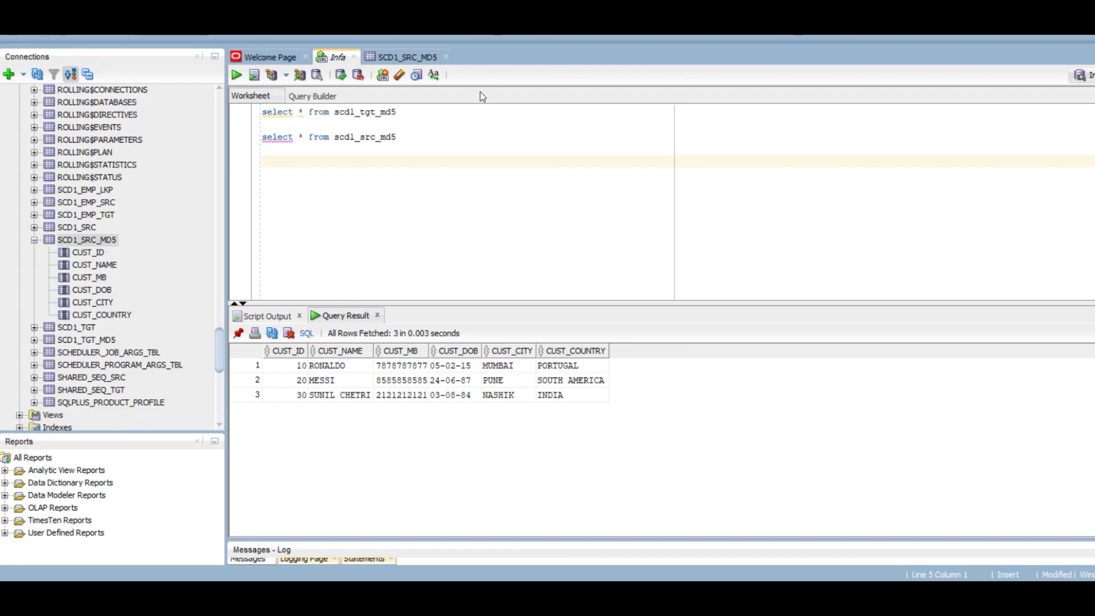
left_click(381, 112)
triple_click(381, 112)
key("ctrl+Return")
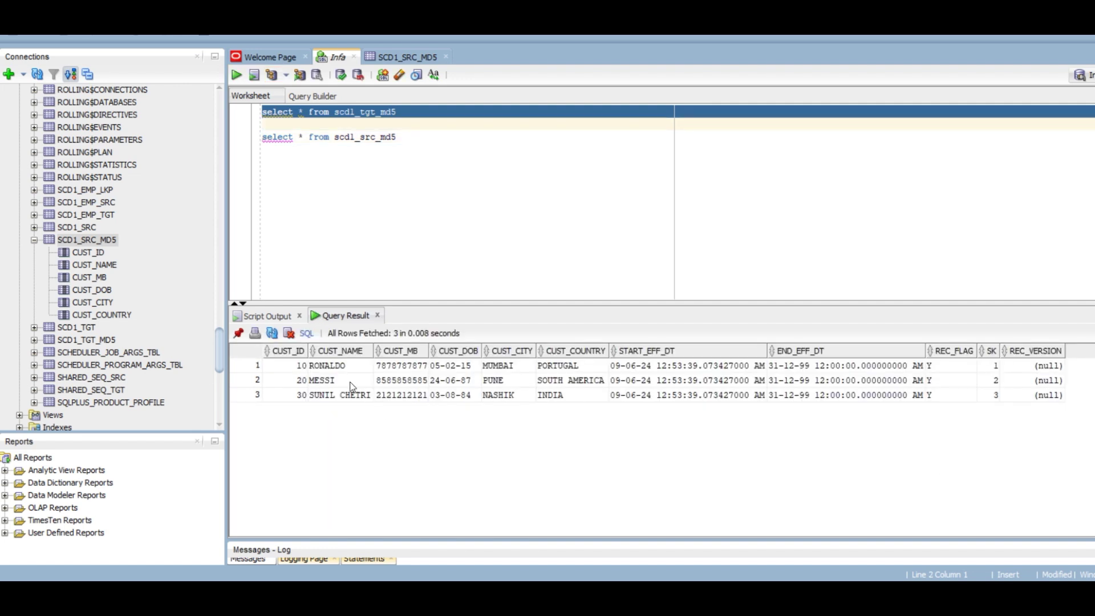
left_click_drag(285, 368, 943, 394)
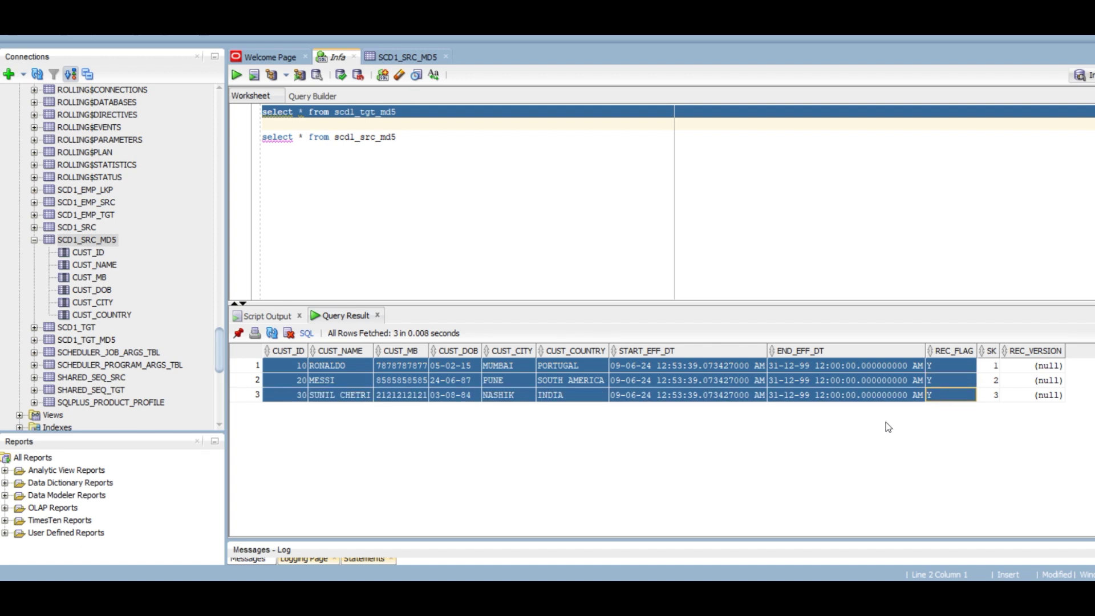
left_click(950, 380)
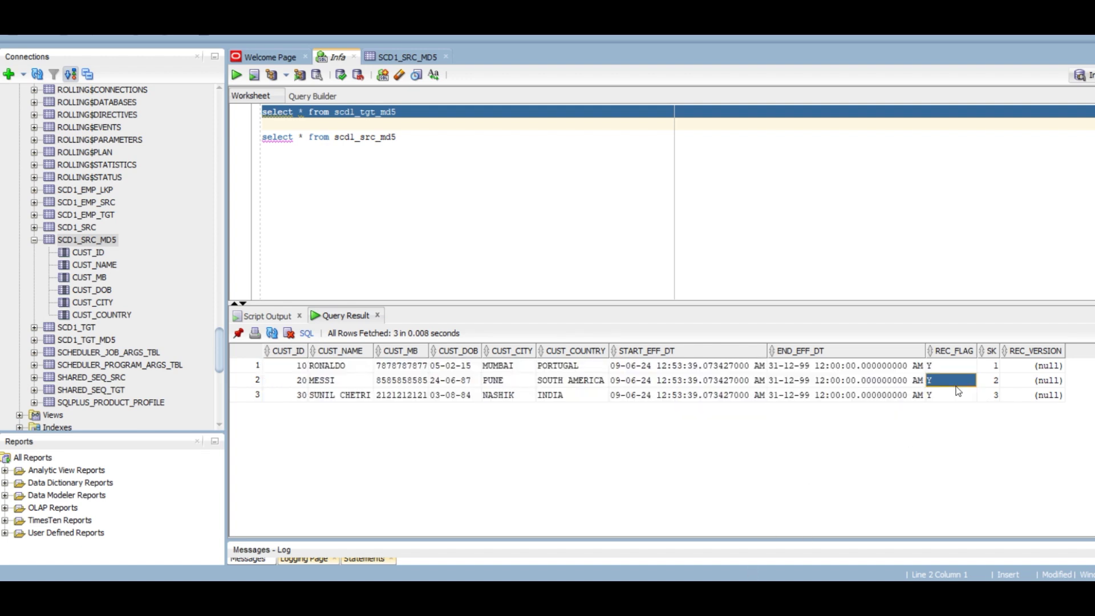
left_click_drag(953, 390, 953, 397)
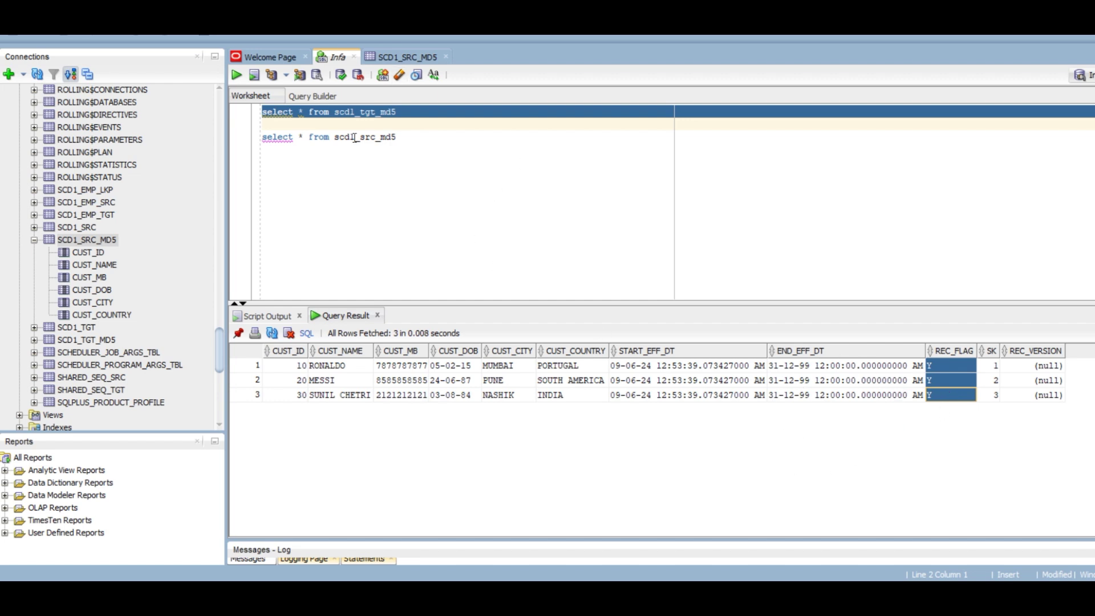
- Open the SCD1_SRC_MD5 table data, and copy the BANGLORE record in cells A15:F15 of Sheet3 in Excel
left_click(418, 55)
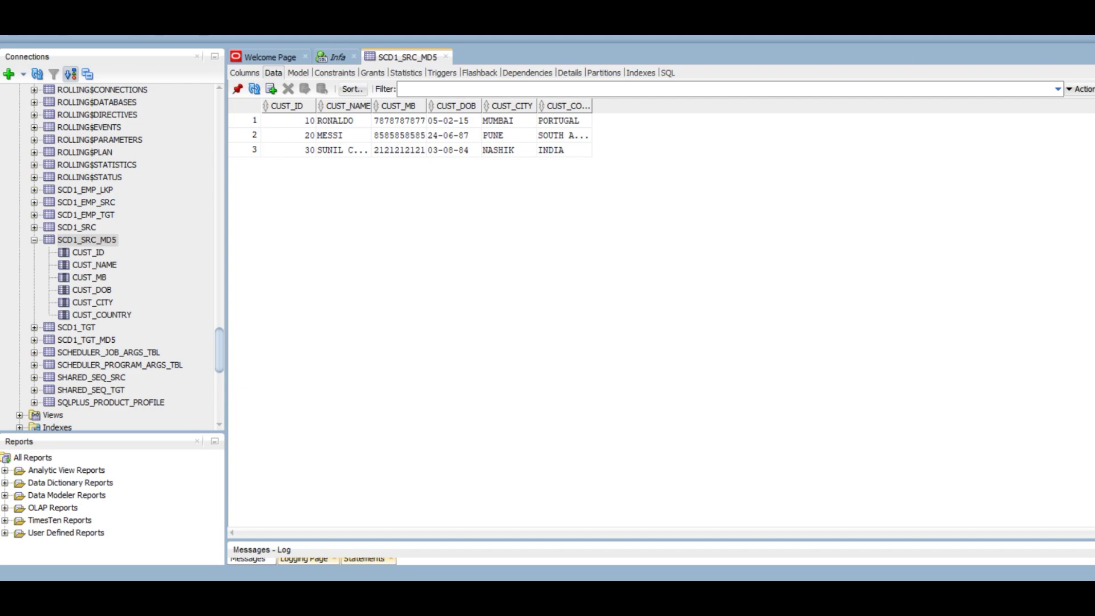
left_click(763, 594)
left_click(170, 462)
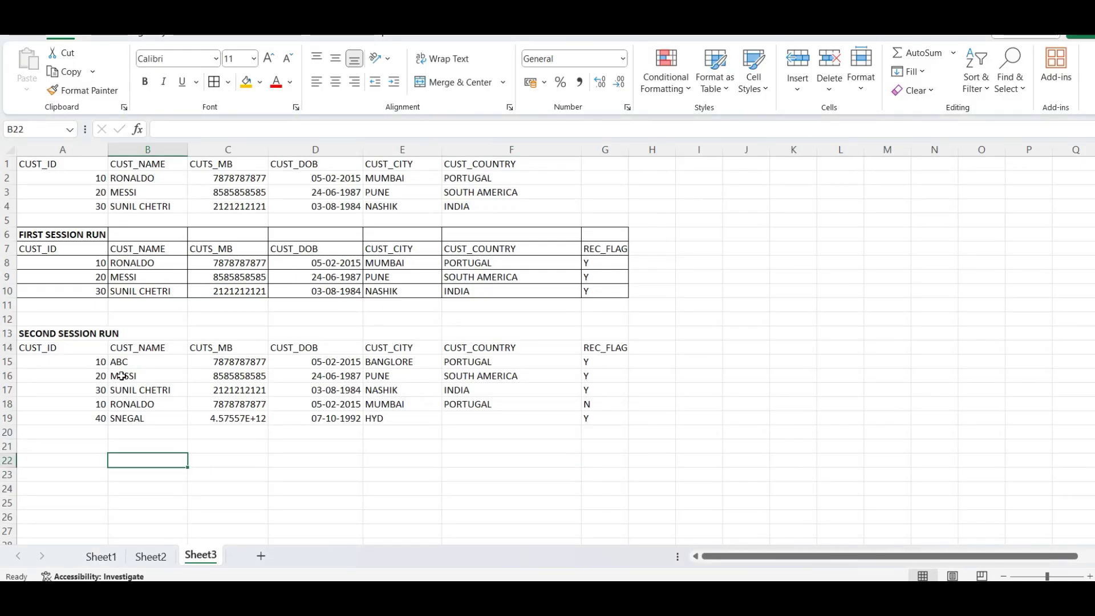
left_click_drag(91, 366, 559, 365)
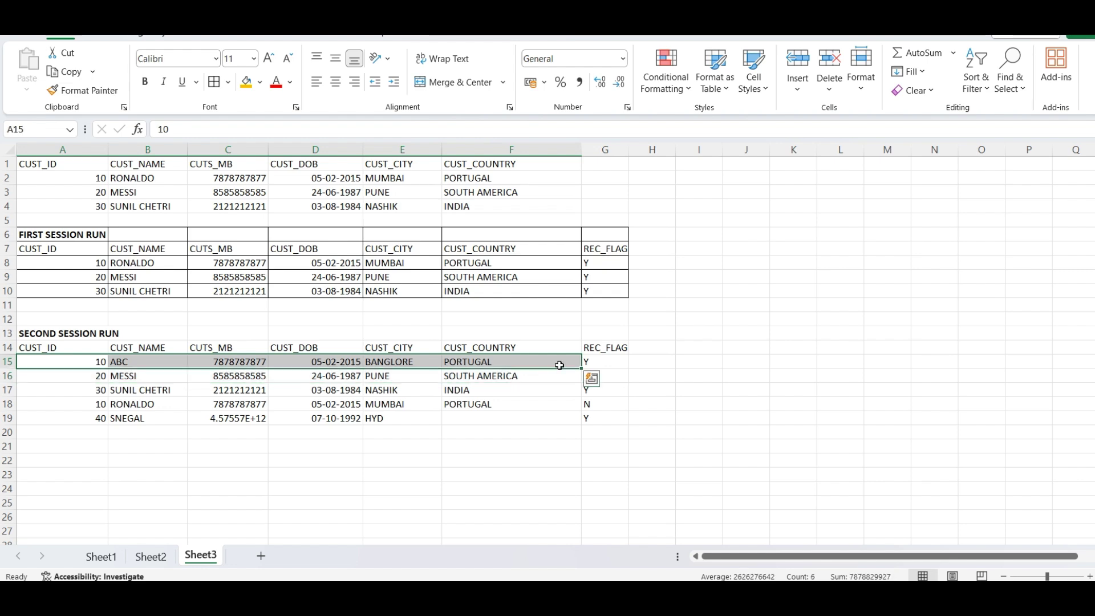
key("ctrl+c")
key("alt+Tab")
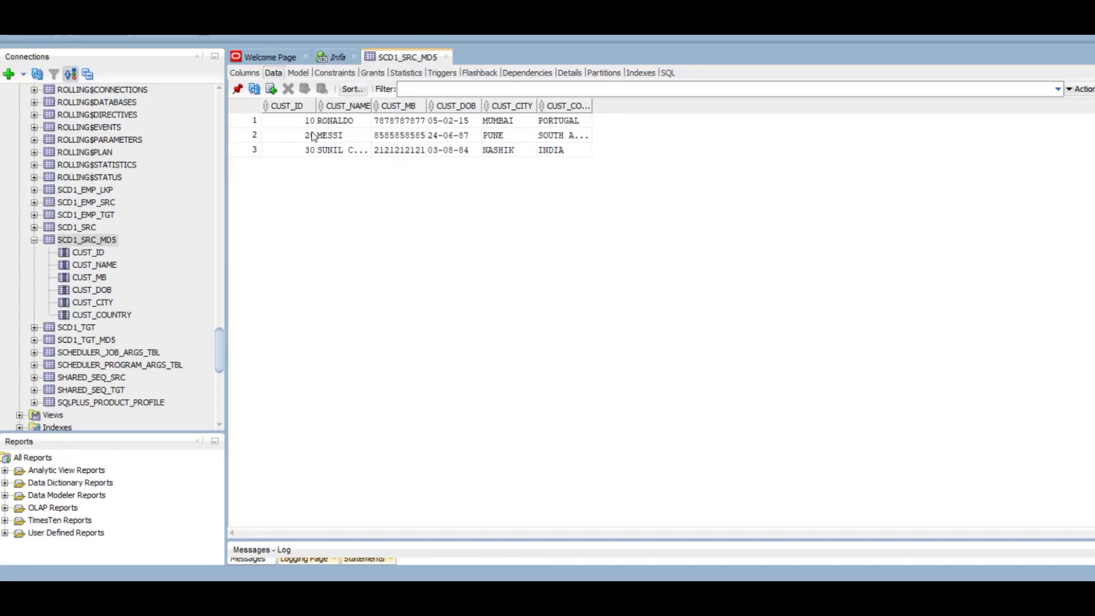
- Delete all existing rows of SCD1_SRC_MD5 with a commit, and paste the copied BANGLORE record into a new row
left_click_drag(296, 127, 597, 150)
left_click(288, 89)
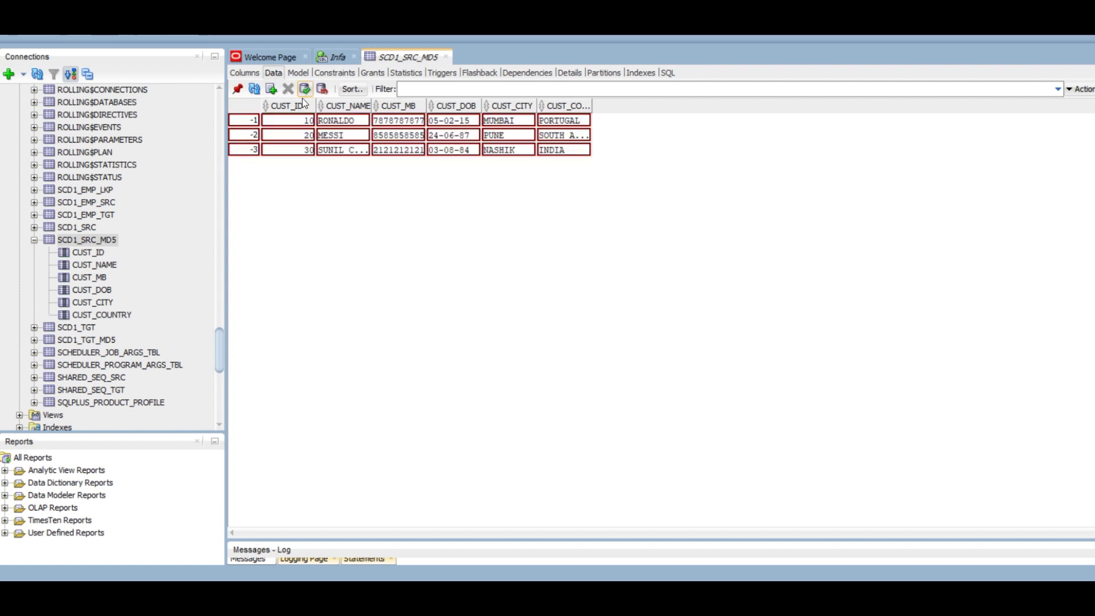
left_click(306, 89)
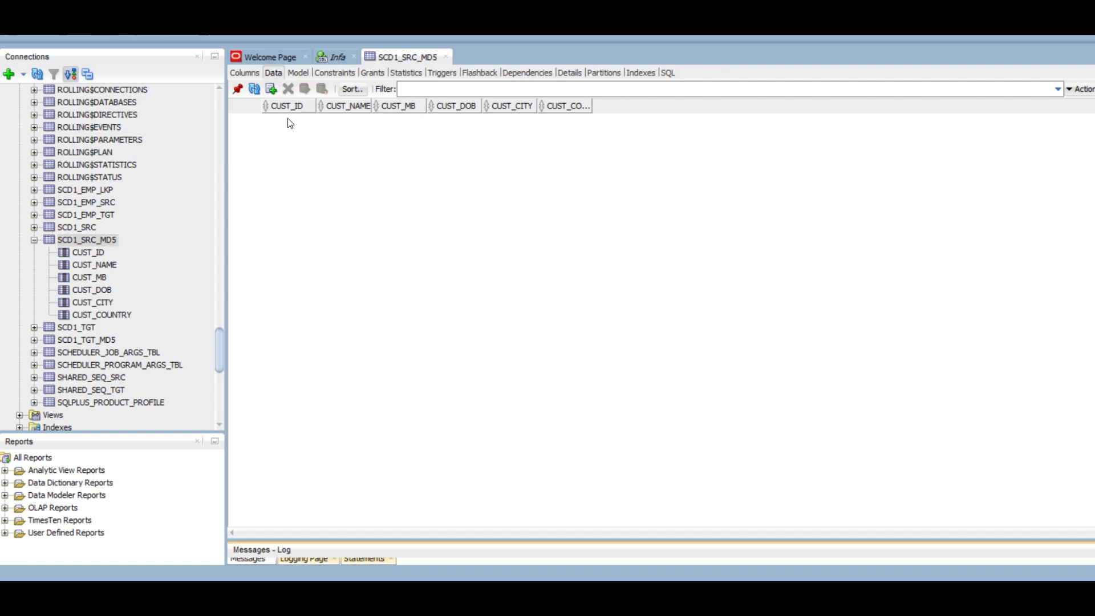
left_click(271, 88)
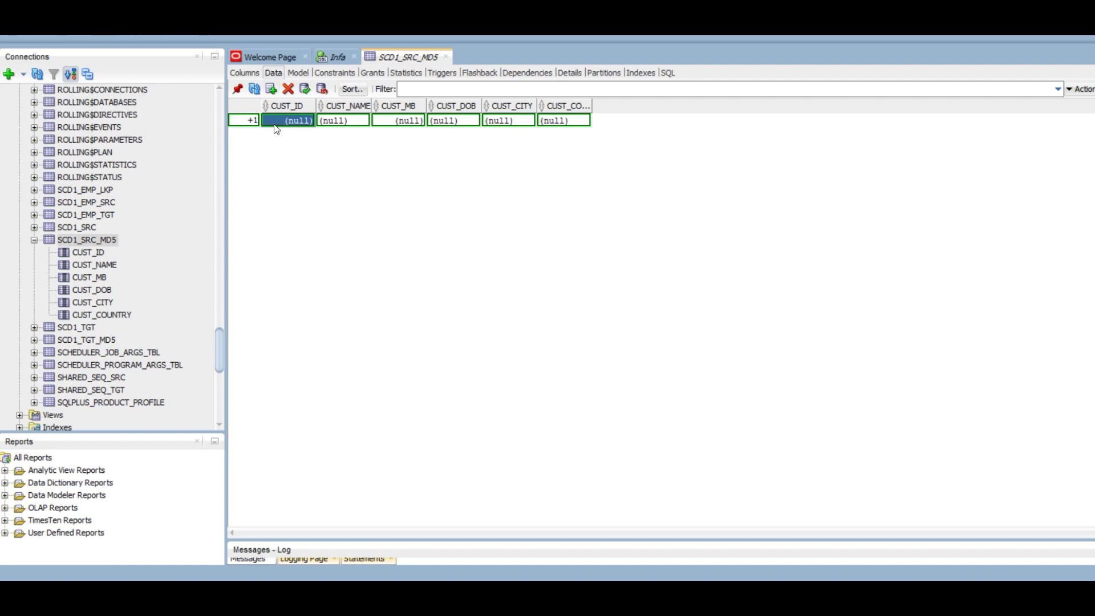
key("ctrl+v")
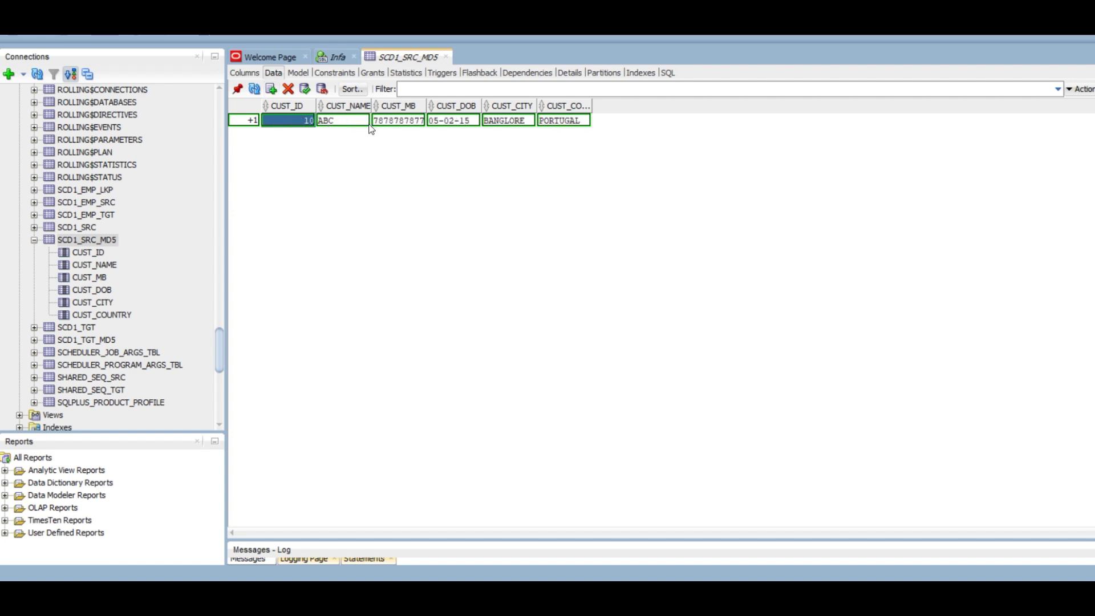
- Add a second row to SCD1_SRC_MD5 and fill it with the HYD record copied from cells A19:E19 of the Excel sheet
left_click(276, 90)
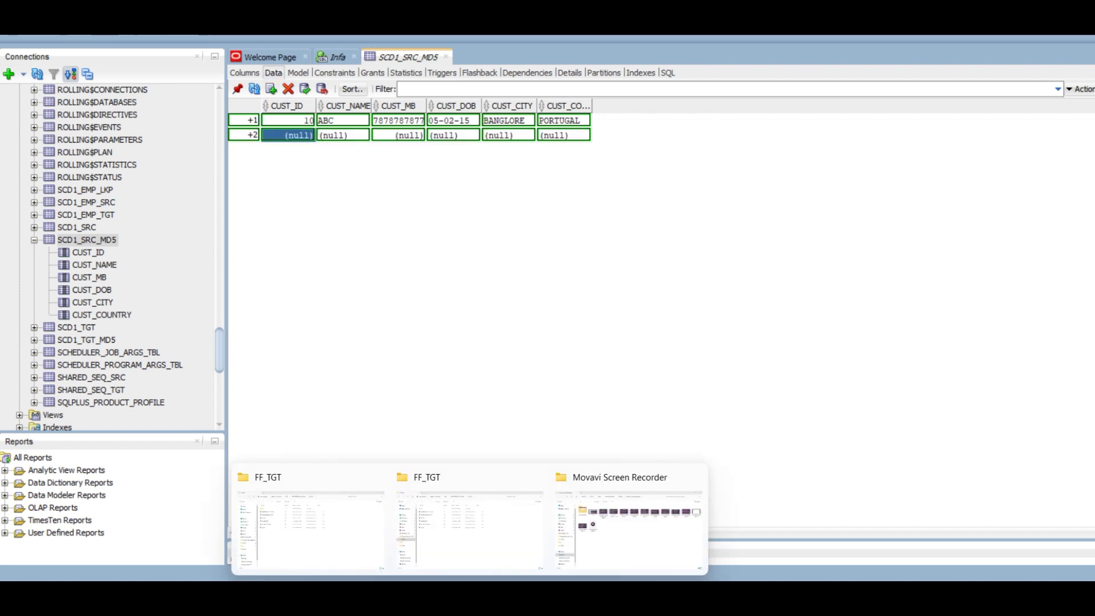
left_click(502, 592)
left_click_drag(87, 420, 394, 420)
key("ctrl+c")
key("alt+Tab")
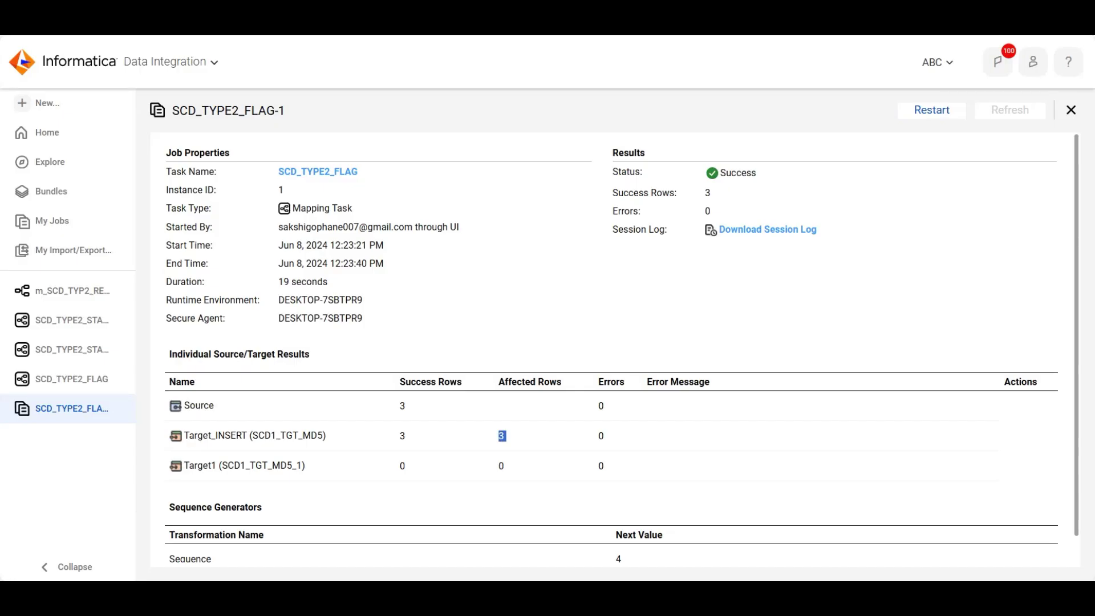
key("alt+Tab")
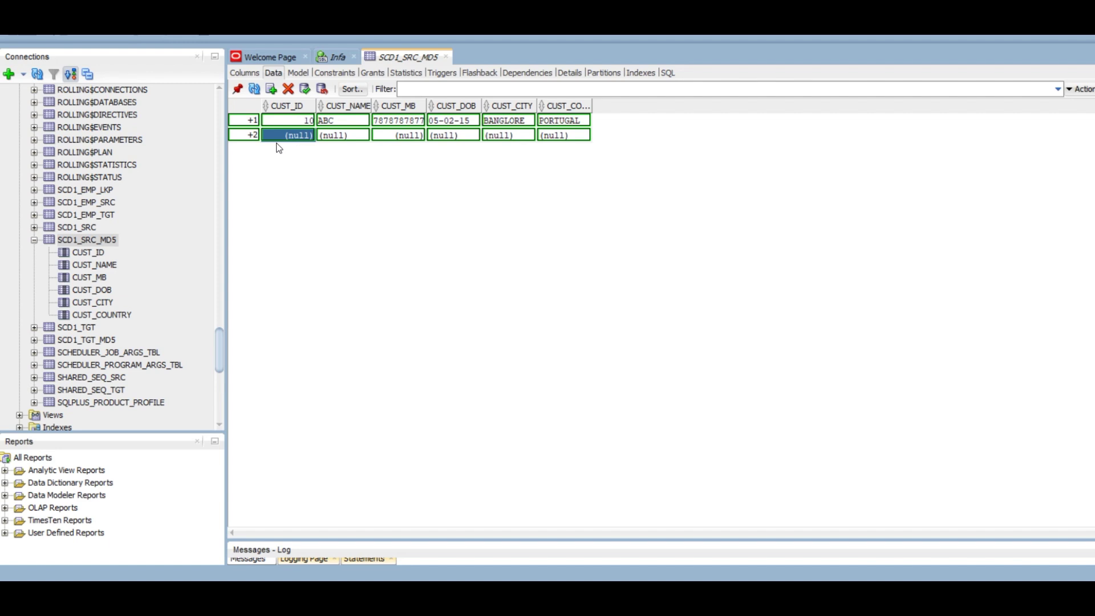
key("ctrl+v")
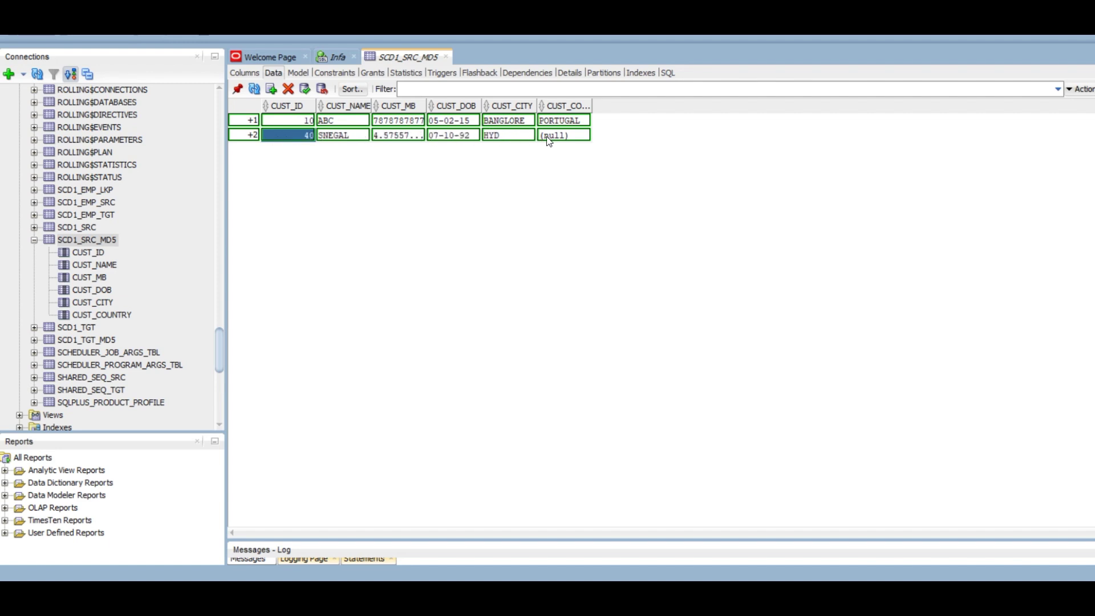
- Set the HYD record's CUST_COUNTRY to INDIA, enter a replacement mobile number in CUST_MB, and commit the changes
left_click(562, 138)
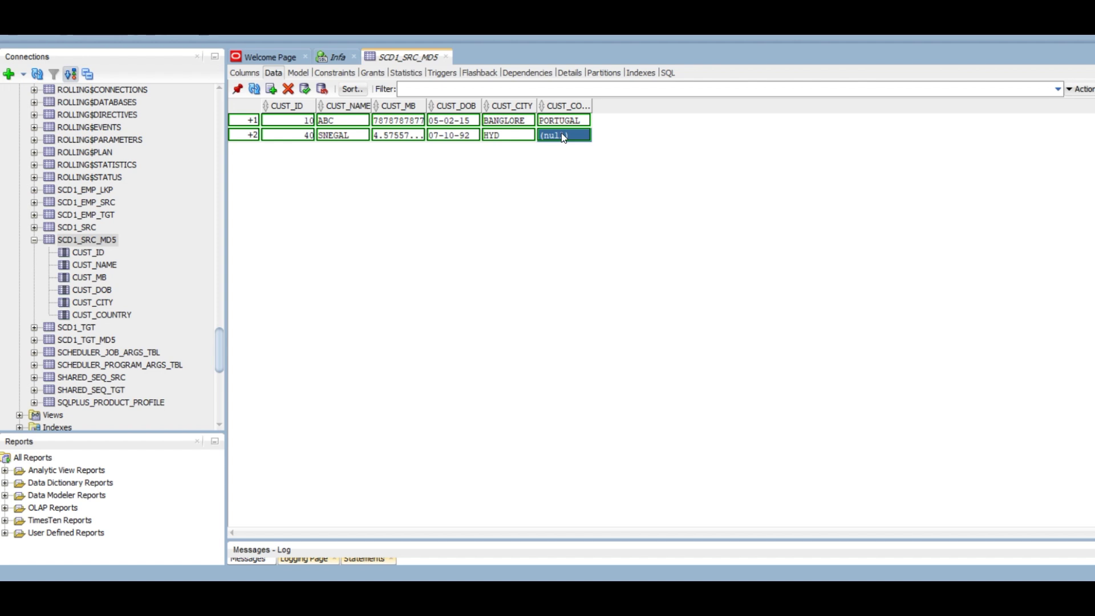
type("INDIA")
left_click(416, 138)
type("141414")
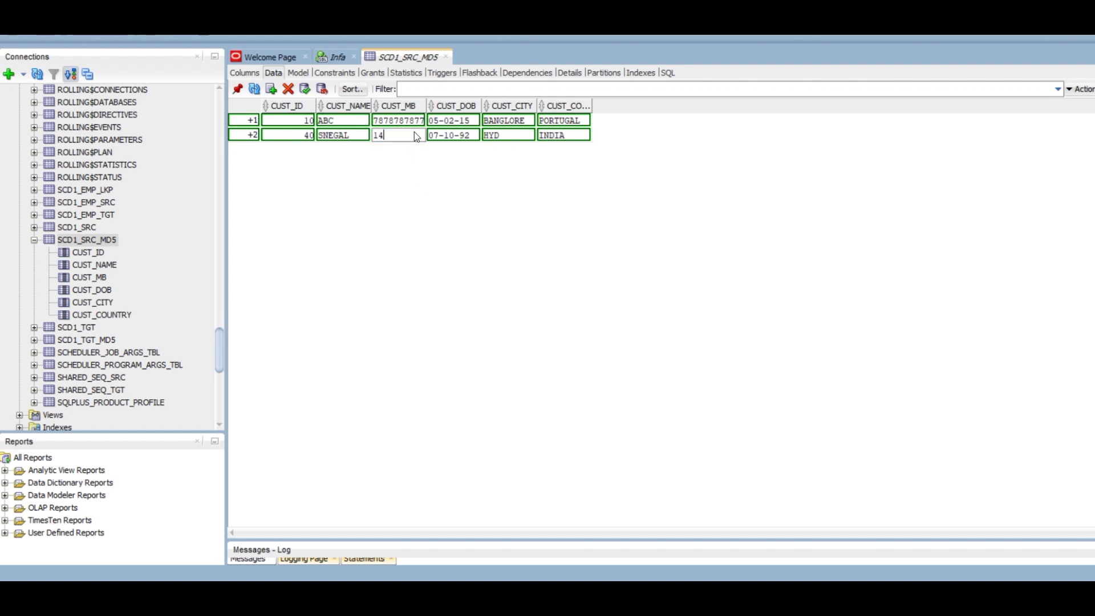
left_click(305, 88)
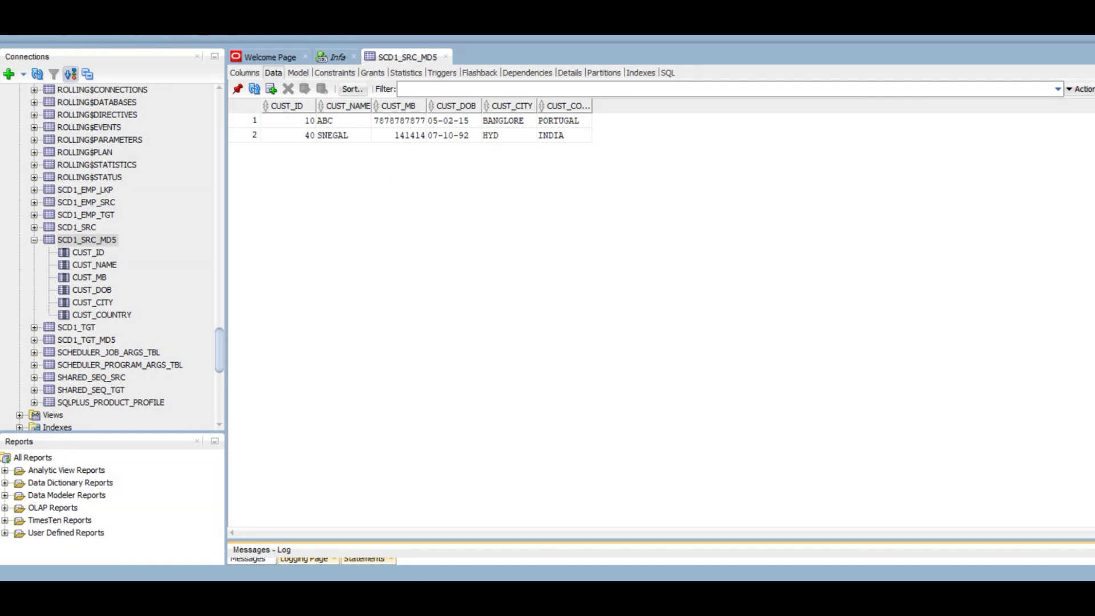
- Switch back to Informatica and restart the SCD_TYPE2_FLAG job from its results page
mouse_move(407, 593)
left_click(477, 554)
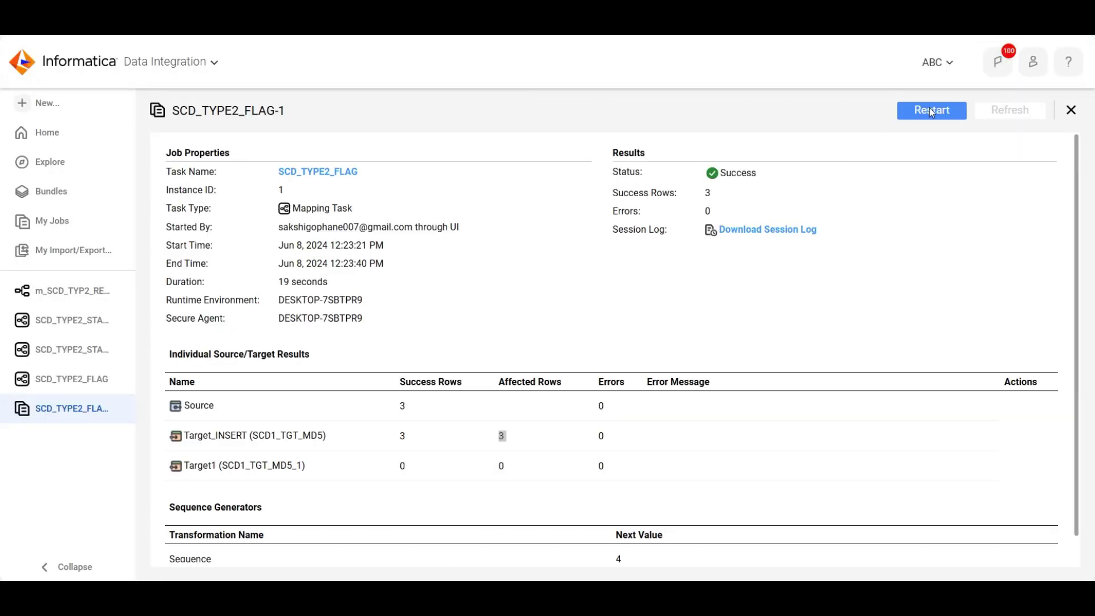
left_click(932, 111)
left_click(583, 344)
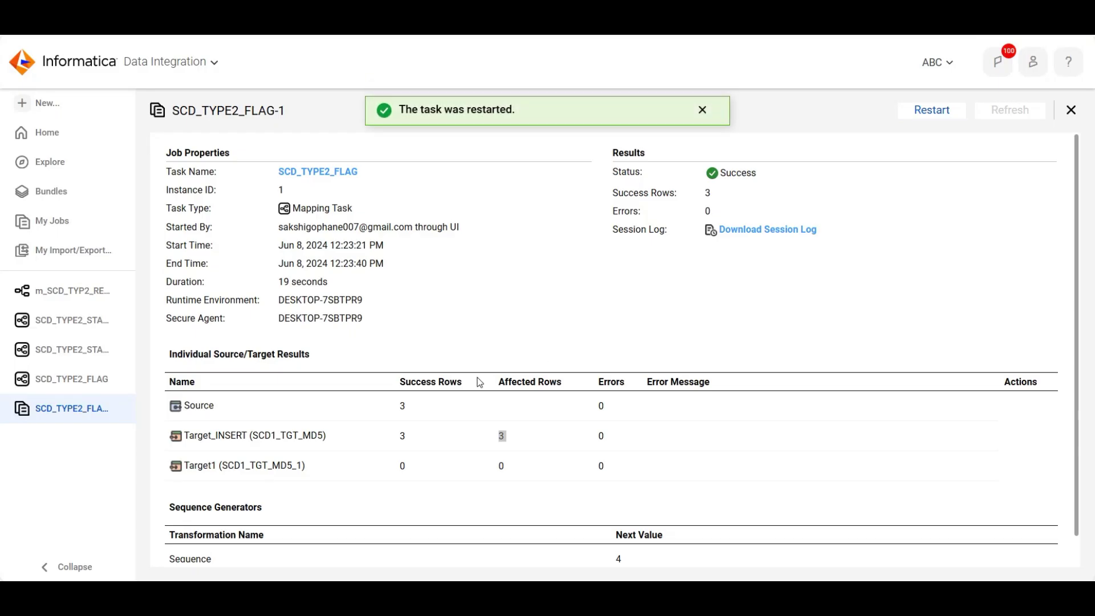
- Monitor the restarted SCD_TYPE2_FLAG job in My Jobs by refreshing the list, and meanwhile clear the pending copy selection in Excel
left_click(46, 231)
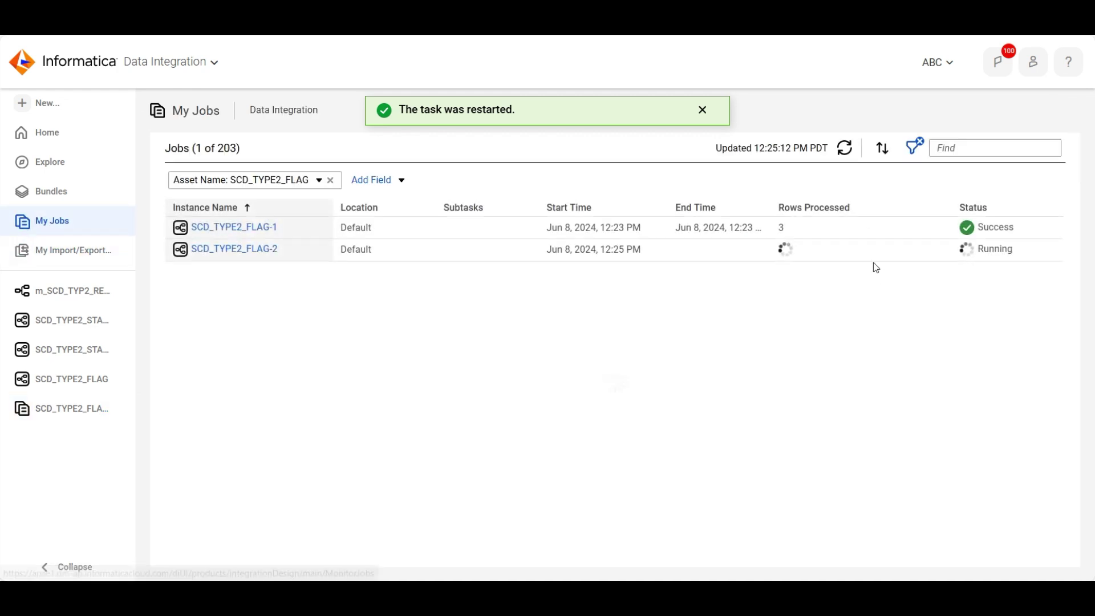
left_click(841, 154)
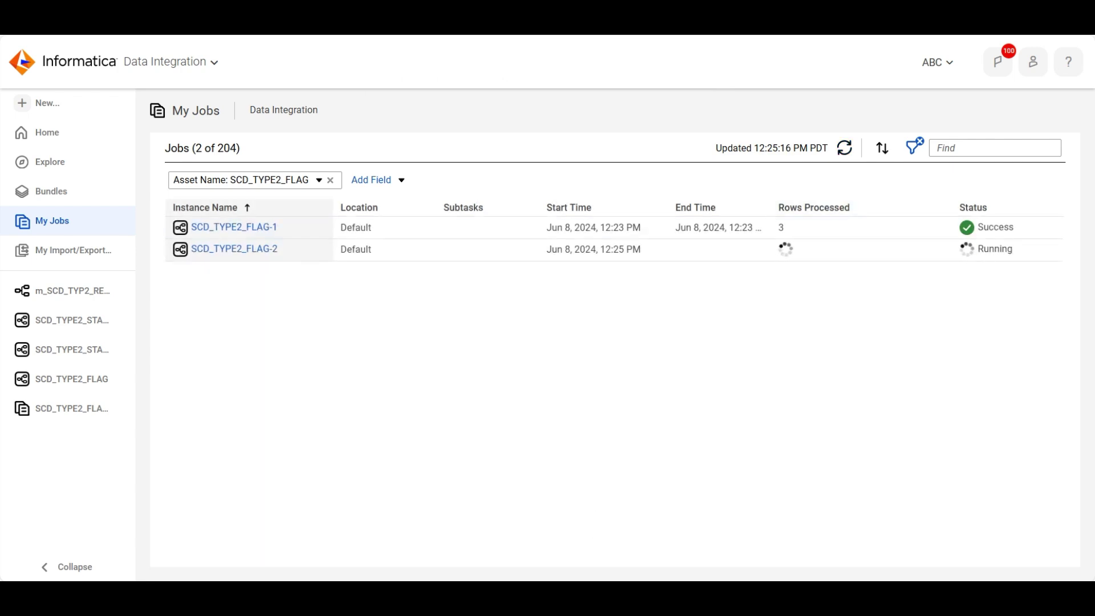
key("alt+Tab")
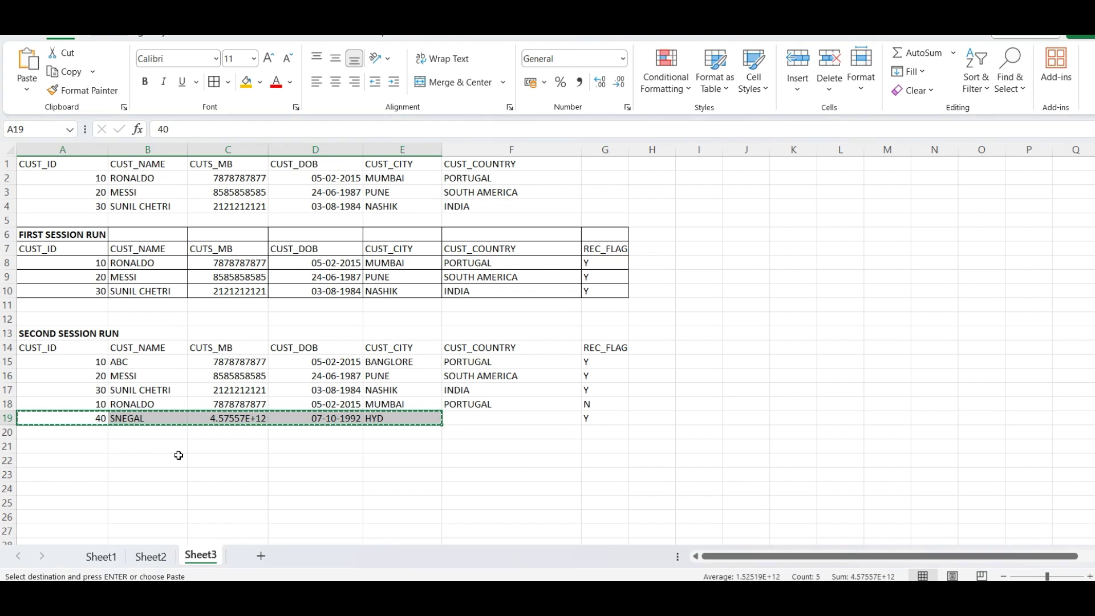
left_click(179, 455)
key("Escape")
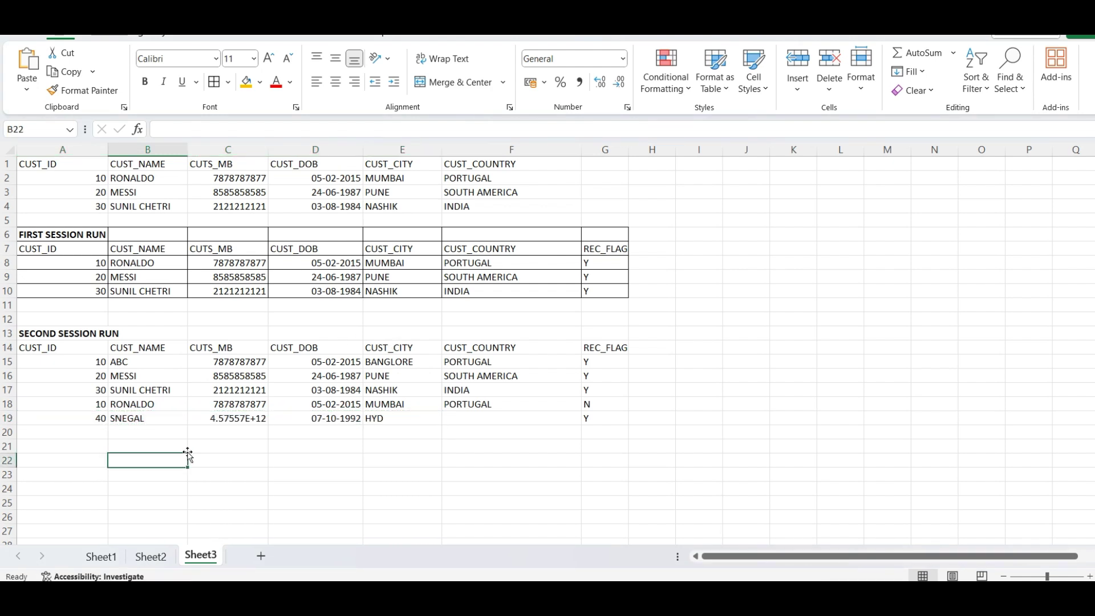
left_click(283, 442)
key("alt+Tab")
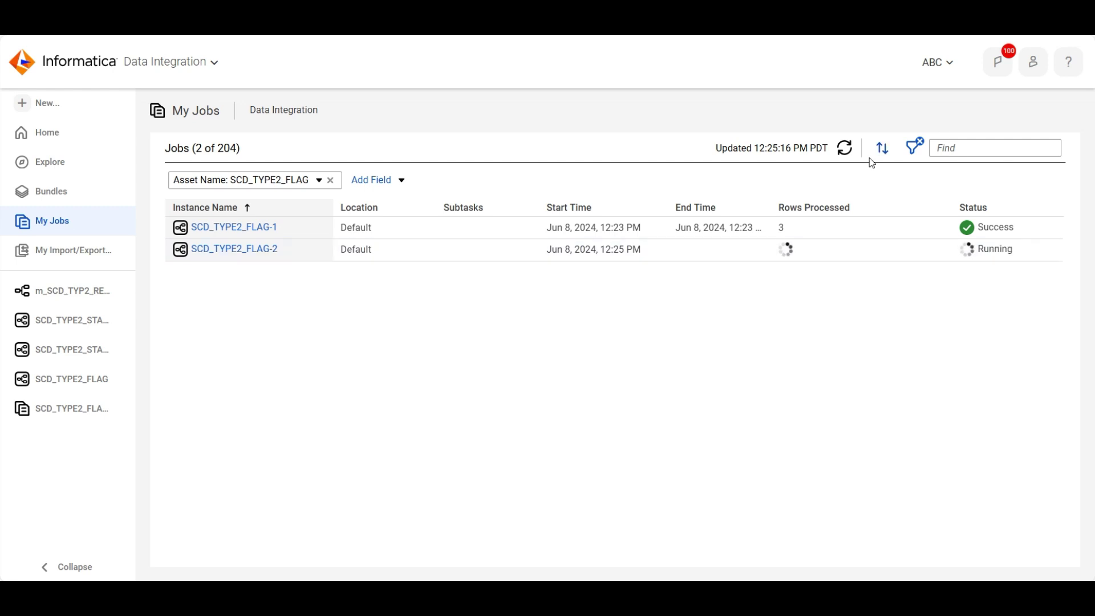
left_click(845, 149)
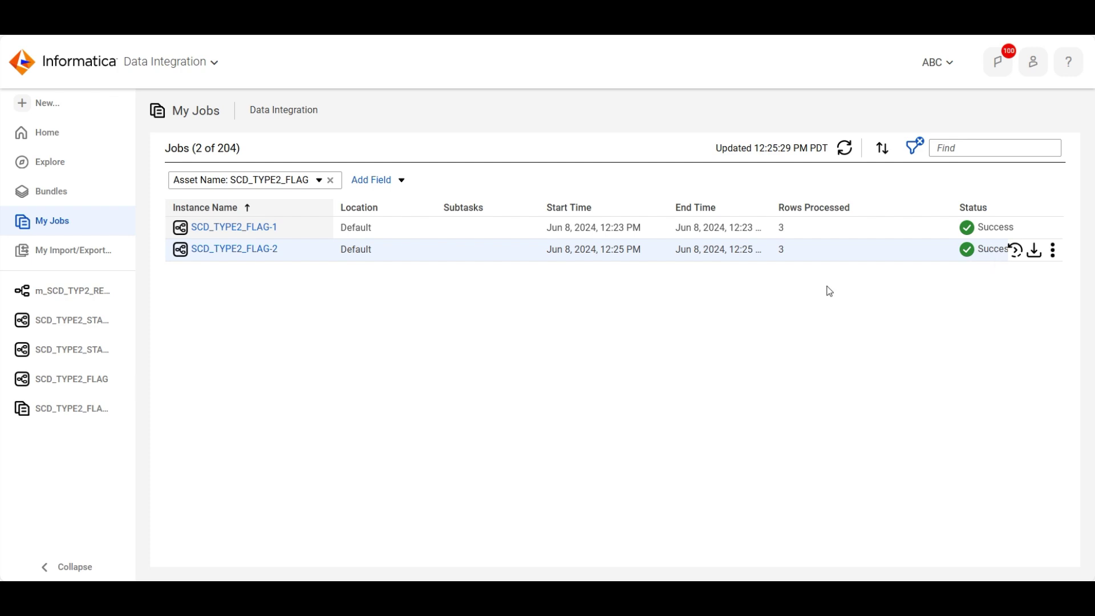
- Switch to SQL Developer, rerun the scd1_tgt_md5 query in the Infa worksheet, and review the returned records
key("alt+Tab")
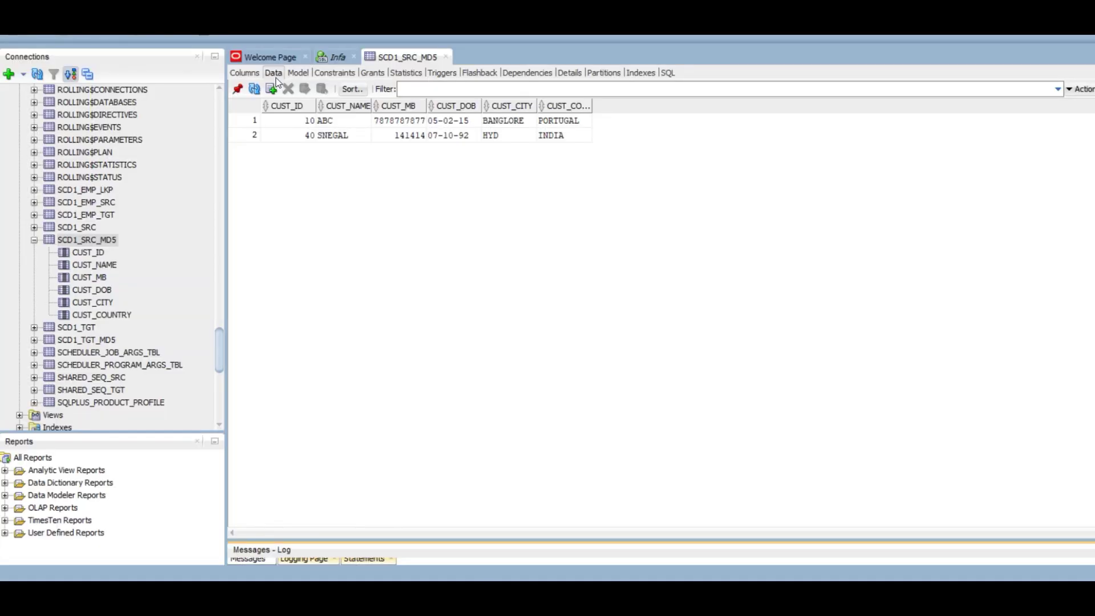
left_click(341, 58)
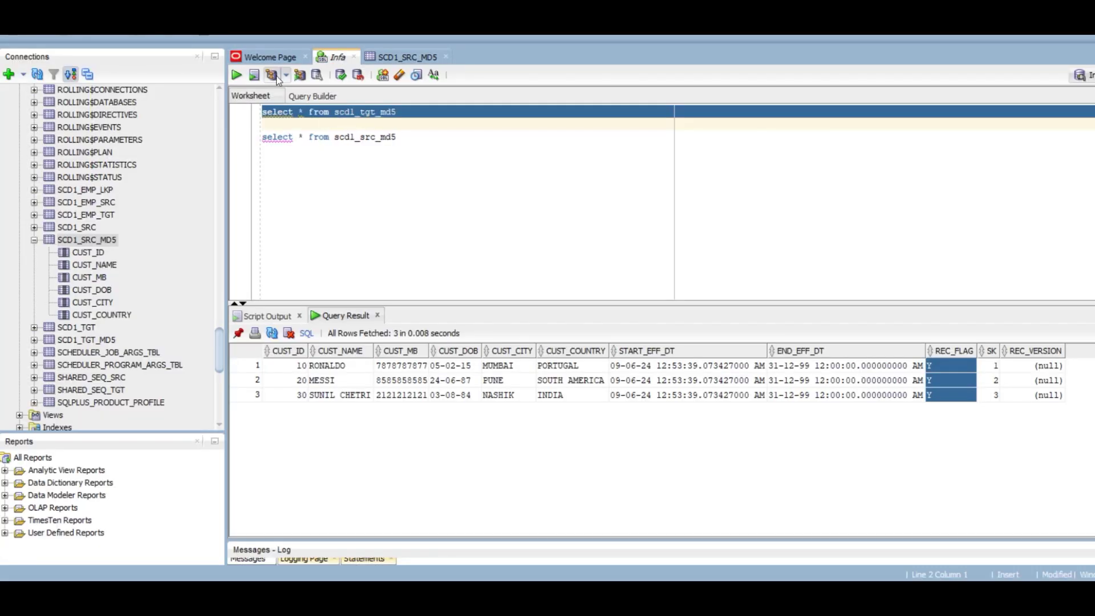
left_click(238, 76)
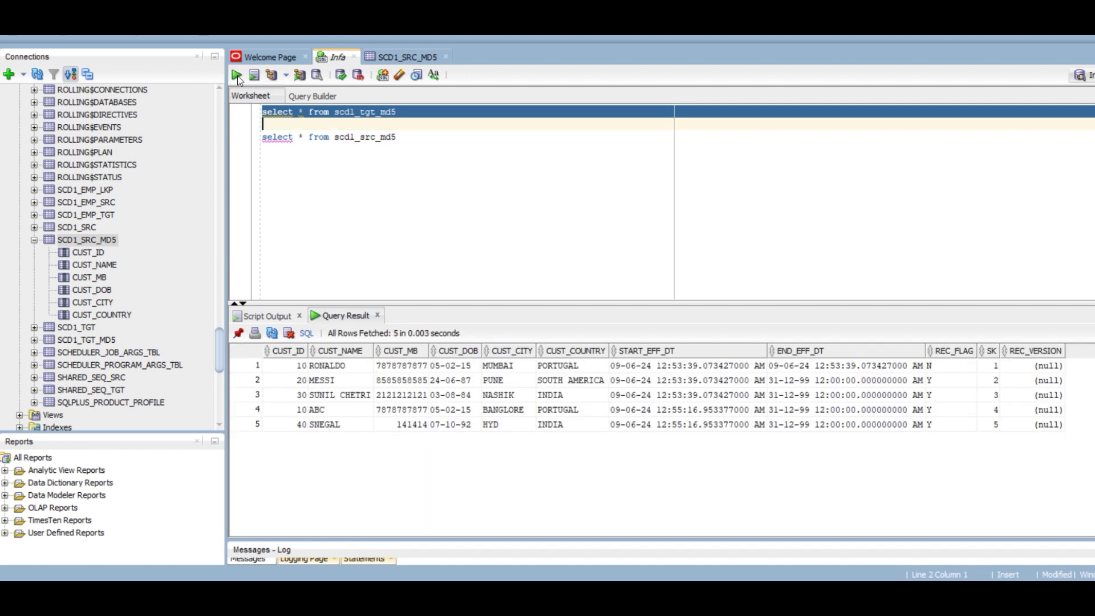
left_click_drag(286, 367, 754, 445)
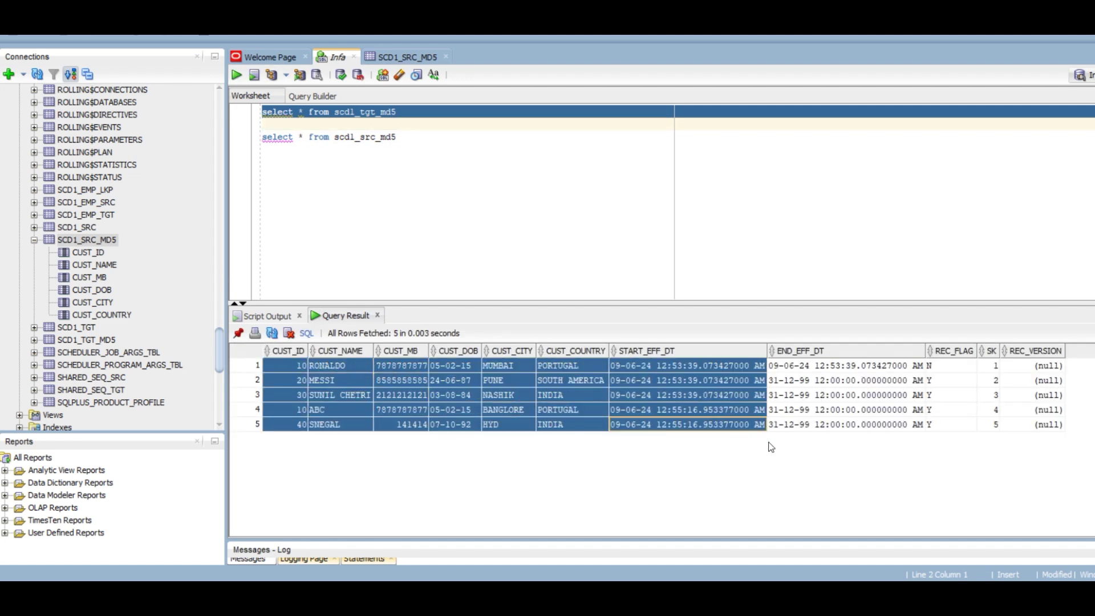
left_click_drag(1004, 437, 1000, 426)
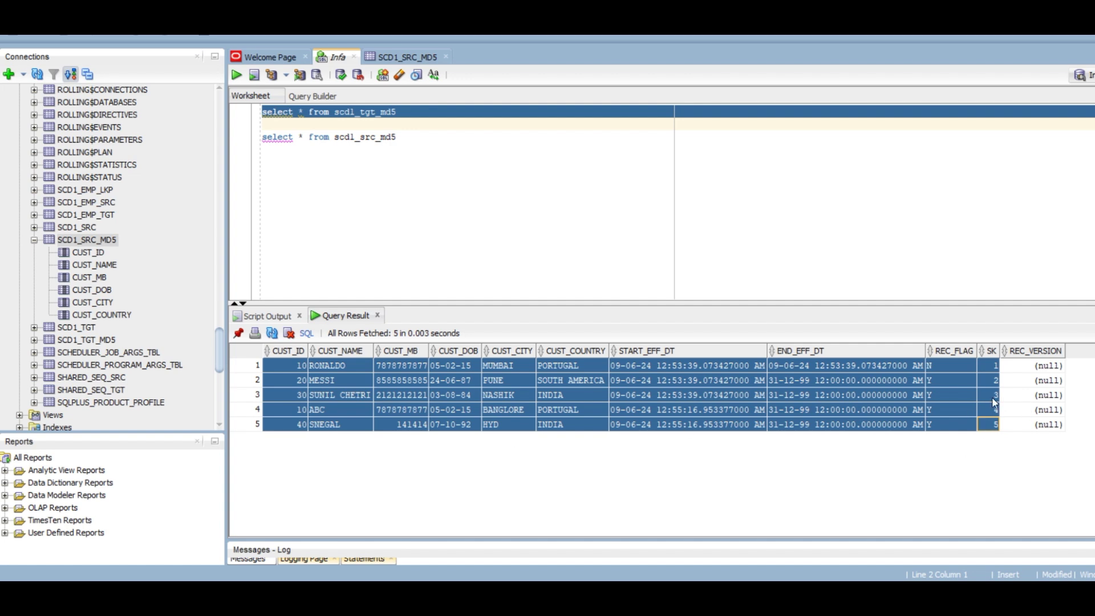
- Compare the CUST_ID and SK values of the MUMBAI and BANGLORE records in the query result
left_click(293, 365)
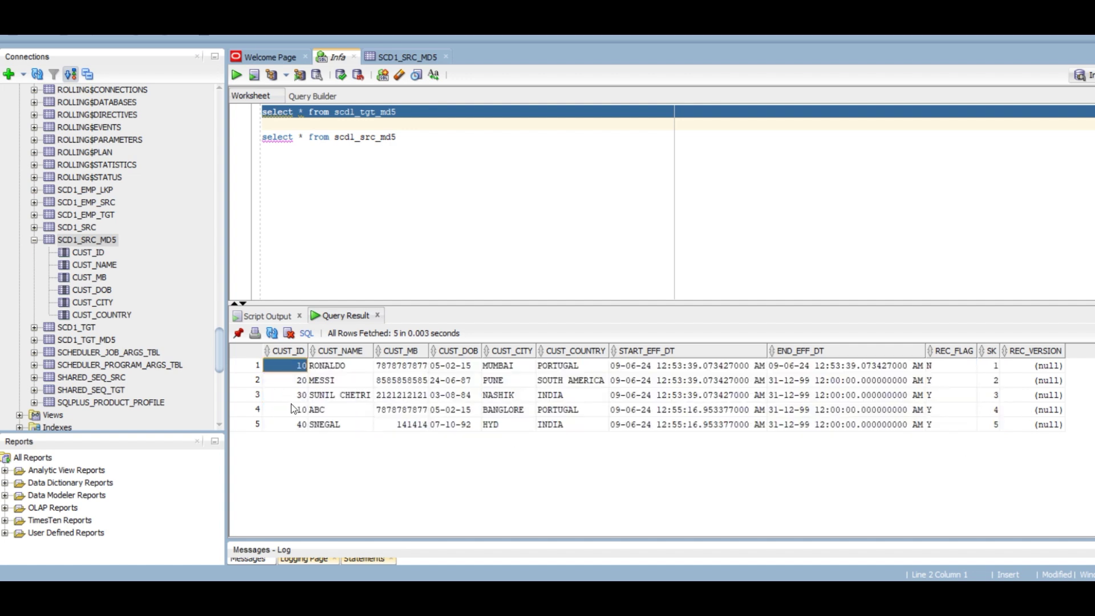
left_click(289, 410)
left_click(300, 365)
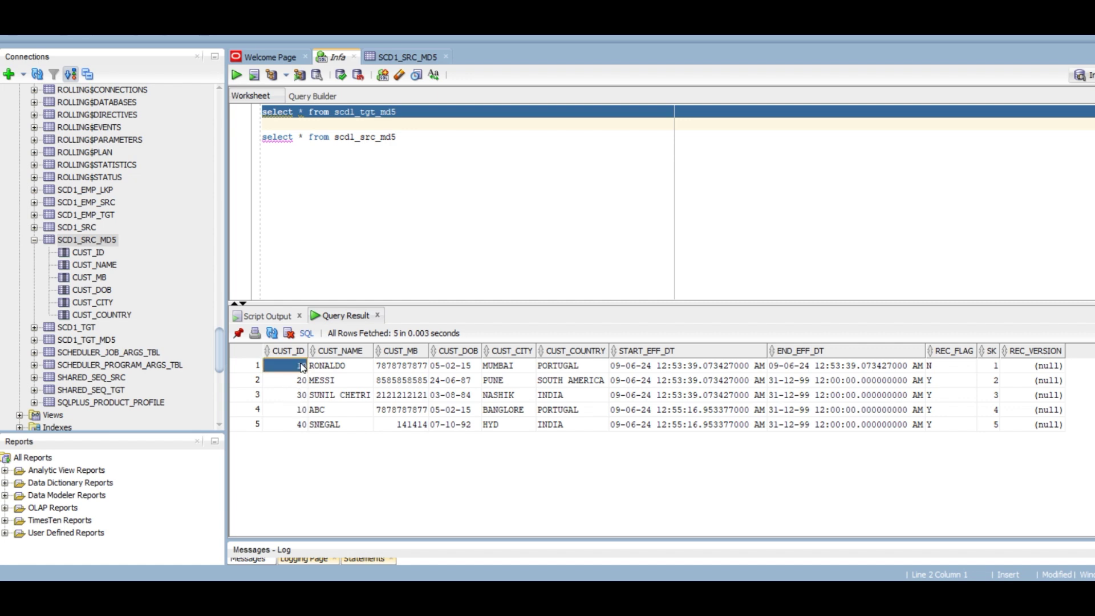
left_click(299, 412)
left_click(990, 366)
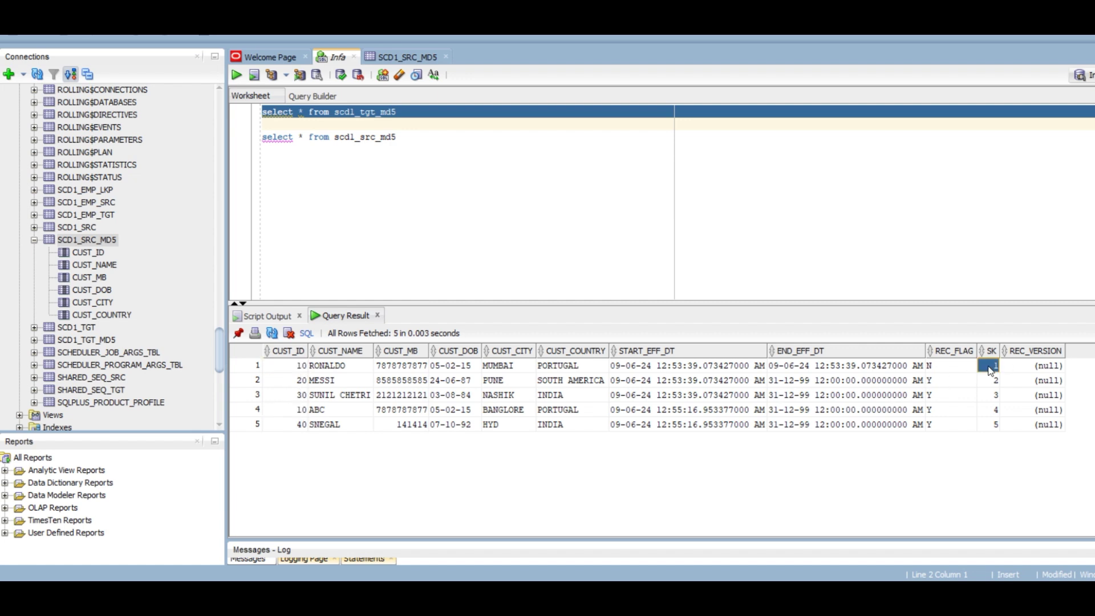
left_click(993, 410)
left_click(992, 369)
left_click(990, 414)
- Examine the BANGLORE record against the MUMBAI record, and check the REC_FLAG values of all target records
left_click_drag(300, 412, 615, 415)
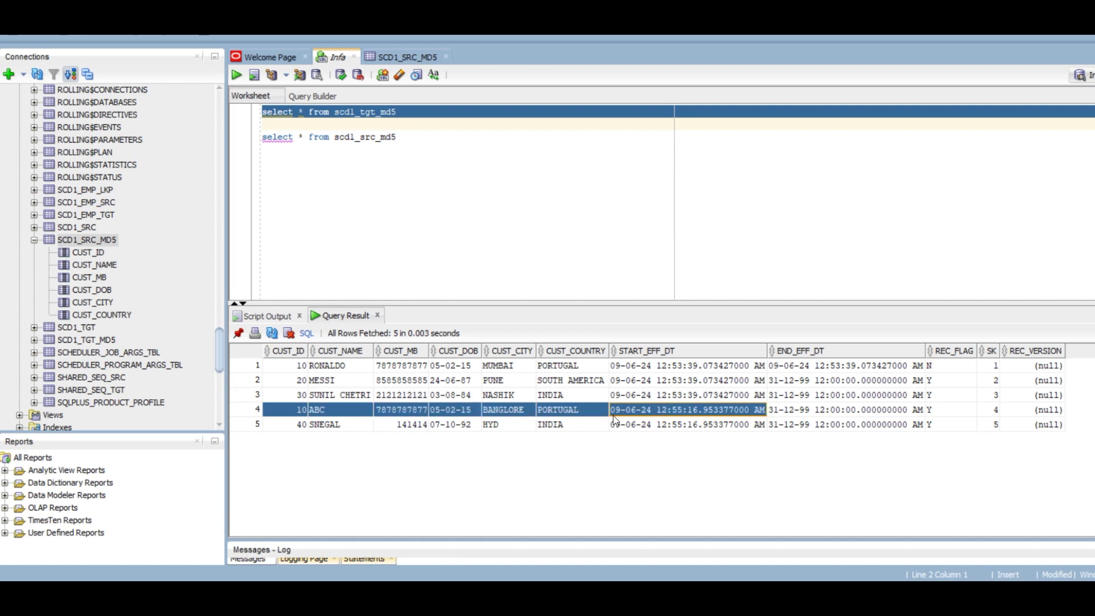
left_click(340, 413)
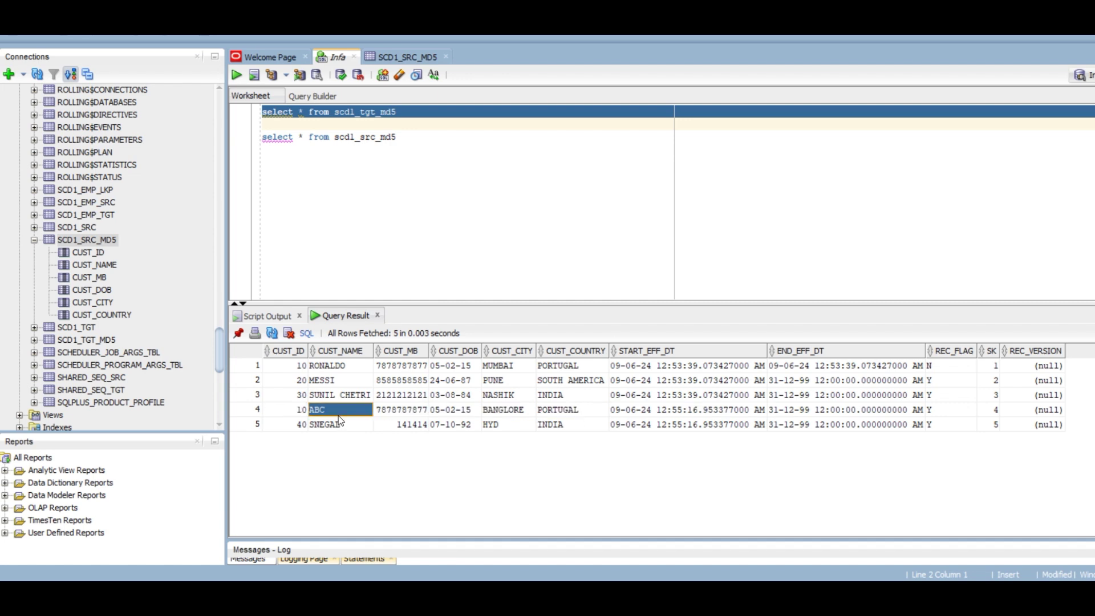
left_click(291, 365)
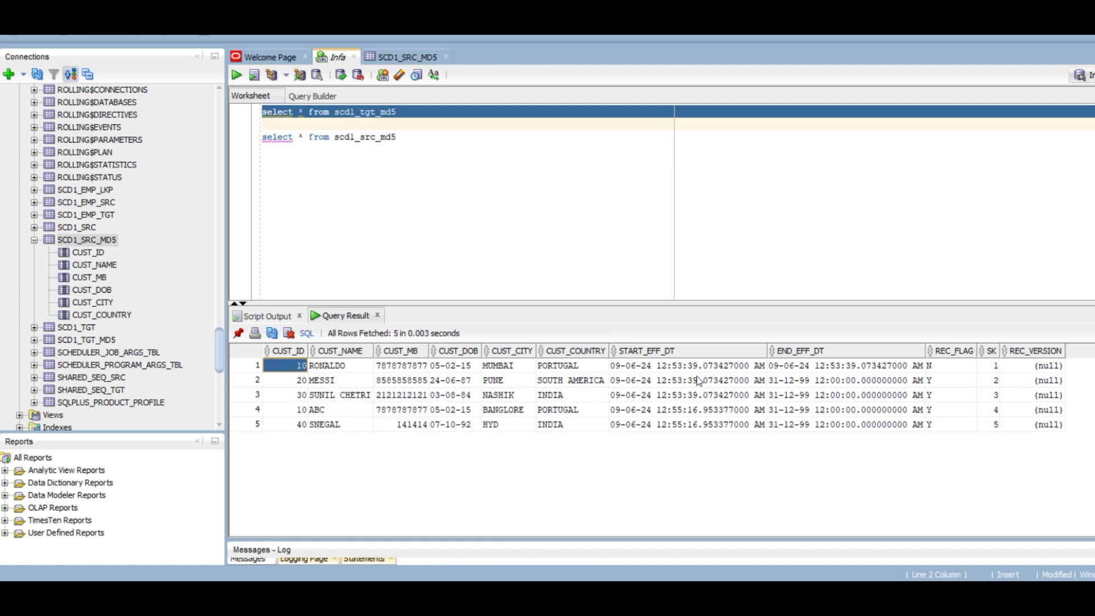
left_click(355, 380)
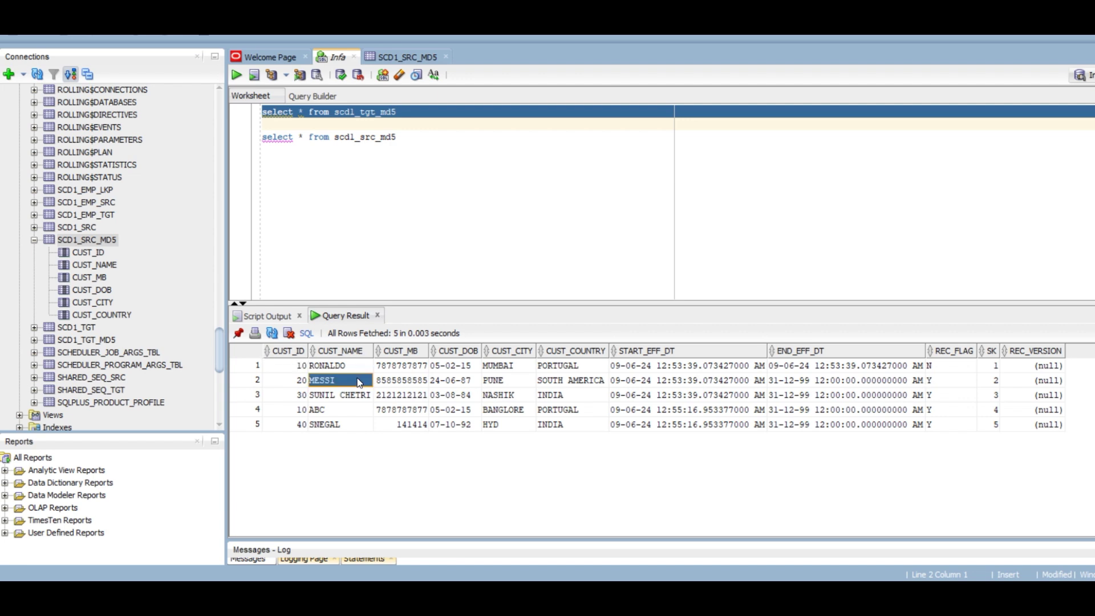
left_click(298, 367)
left_click_drag(299, 370, 941, 371)
left_click(944, 371)
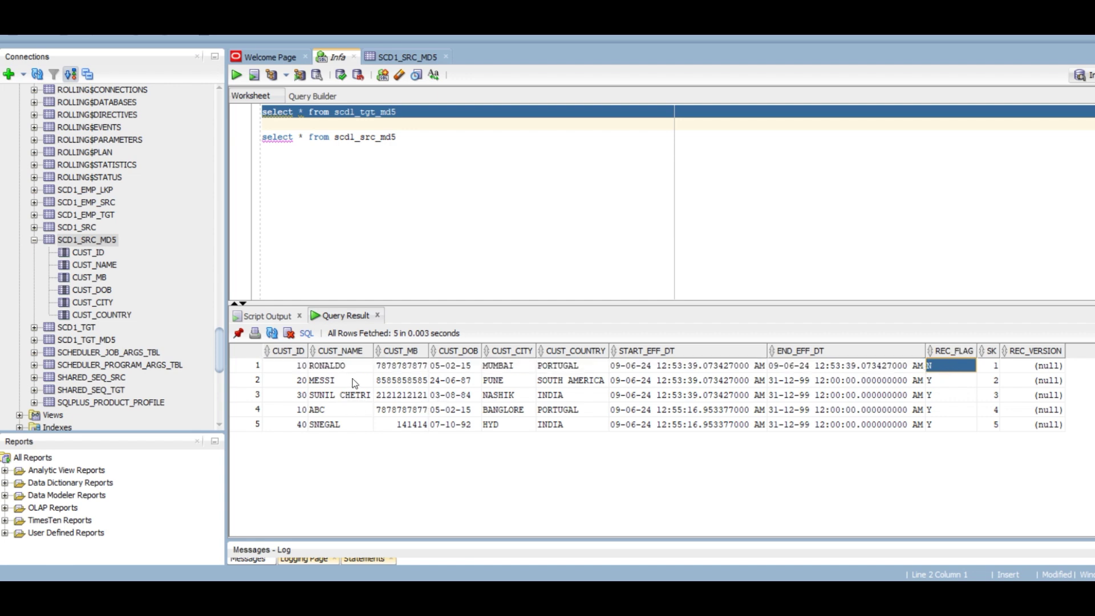
left_click_drag(351, 380, 349, 418)
left_click_drag(950, 379, 942, 422)
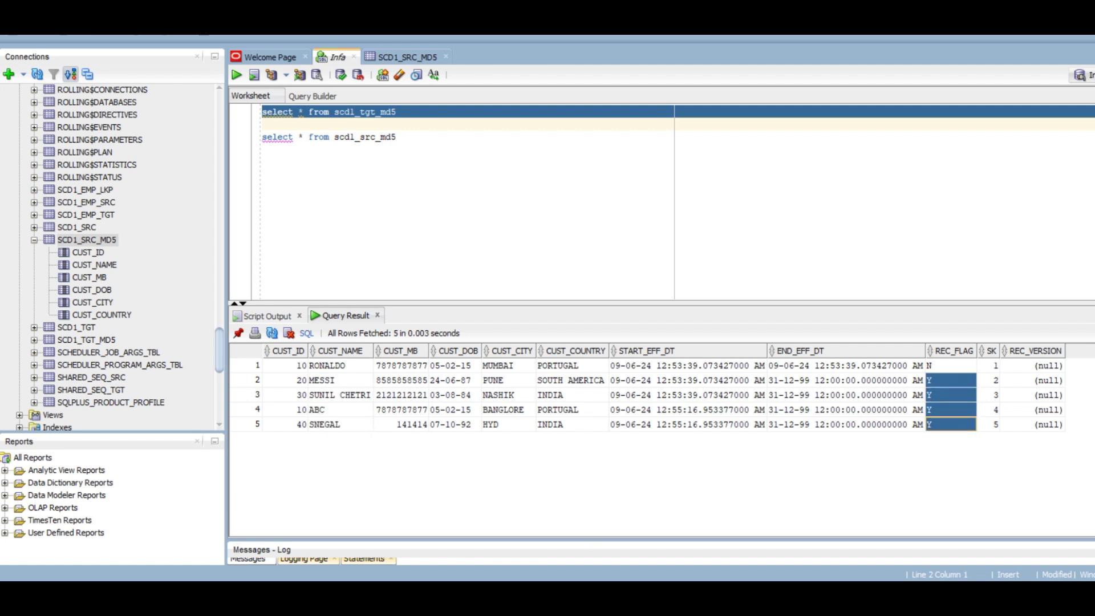
- Check START_EFF_DT and END_EFF_DT of the inactive MUMBAI record against those of the active records
left_click(779, 398)
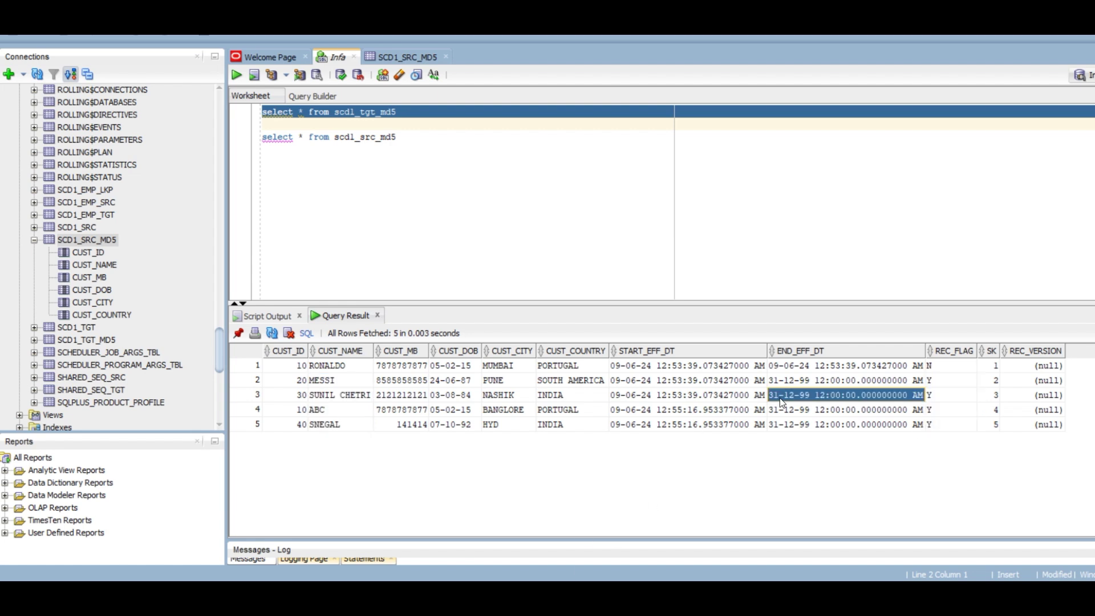
left_click(673, 415)
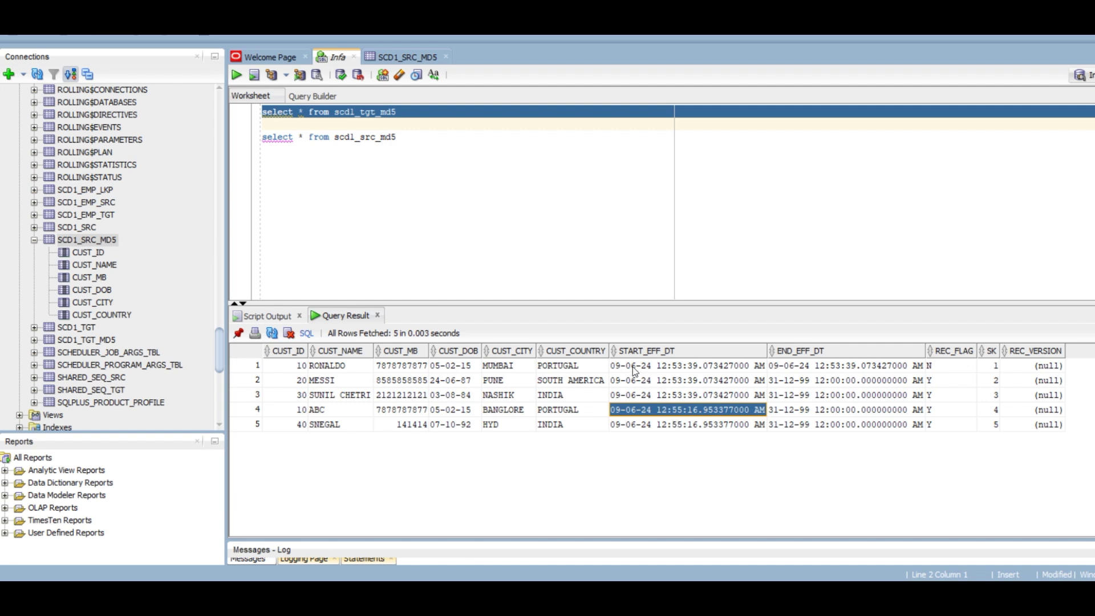
left_click_drag(621, 368, 830, 371)
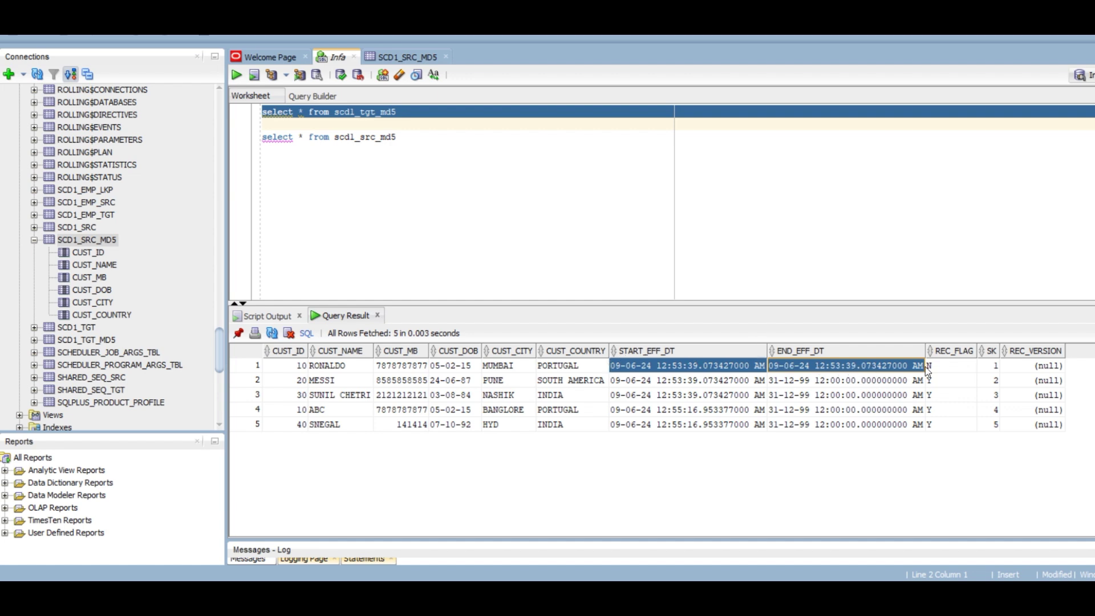
left_click(954, 366)
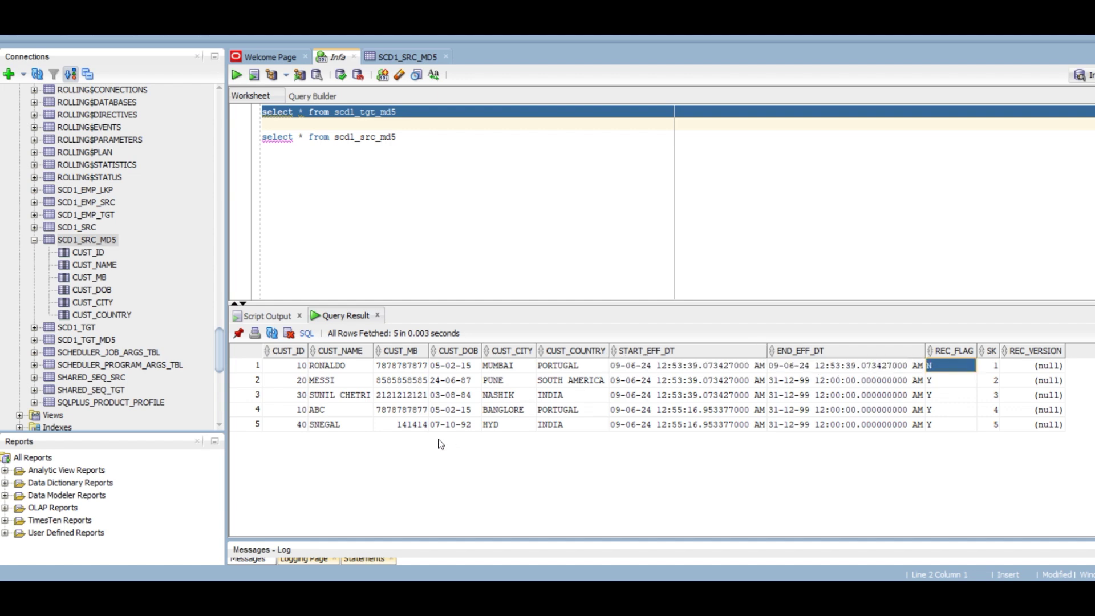
left_click_drag(780, 380, 782, 411)
left_click_drag(661, 380, 656, 422)
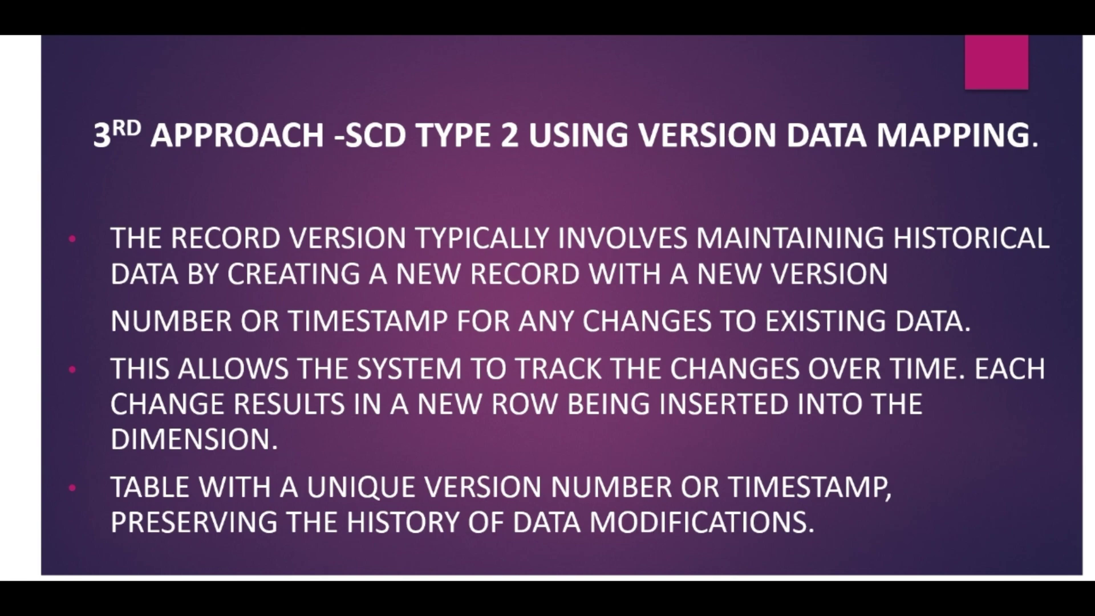
- Leave the slide show for the m_SCD_TYP2_REC_FLAG mapping and look over its Expression1, Router, Sequence and Target_INSERT transformations
key("Escape")
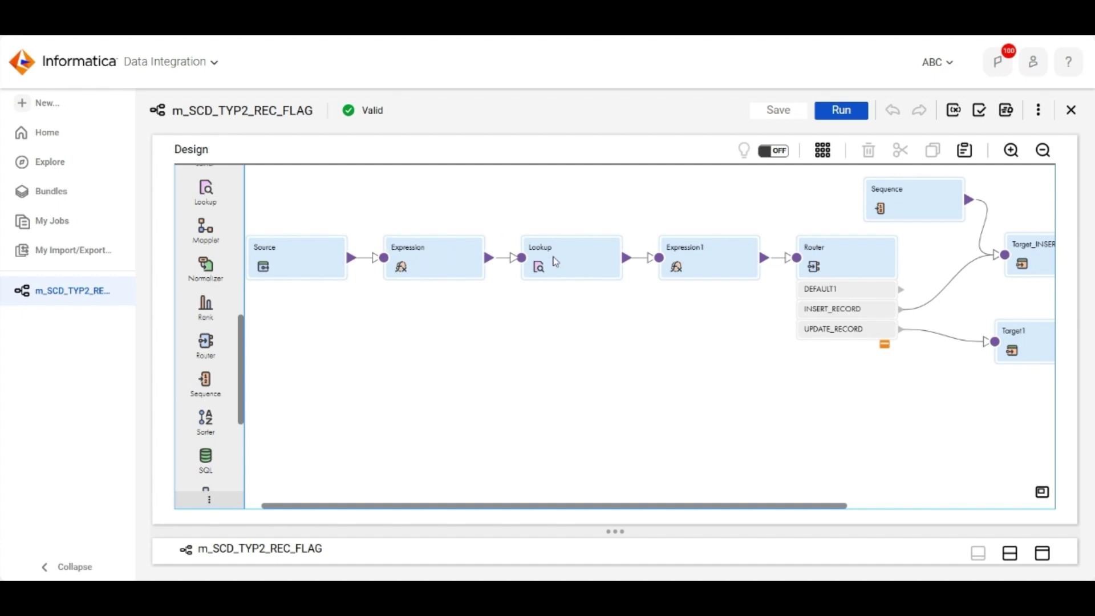
left_click(678, 258)
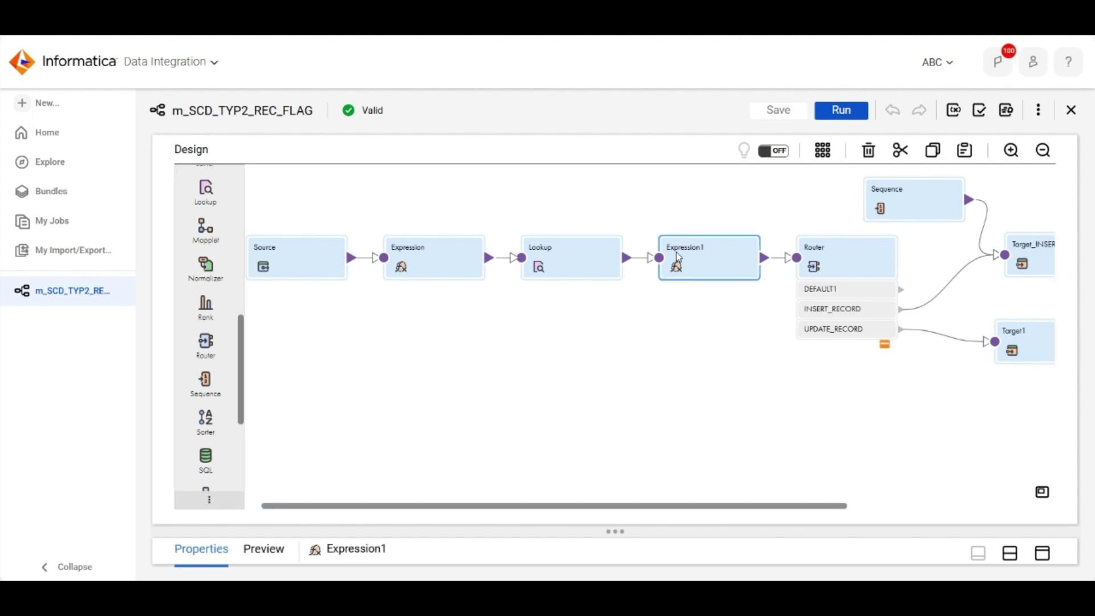
left_click(837, 256)
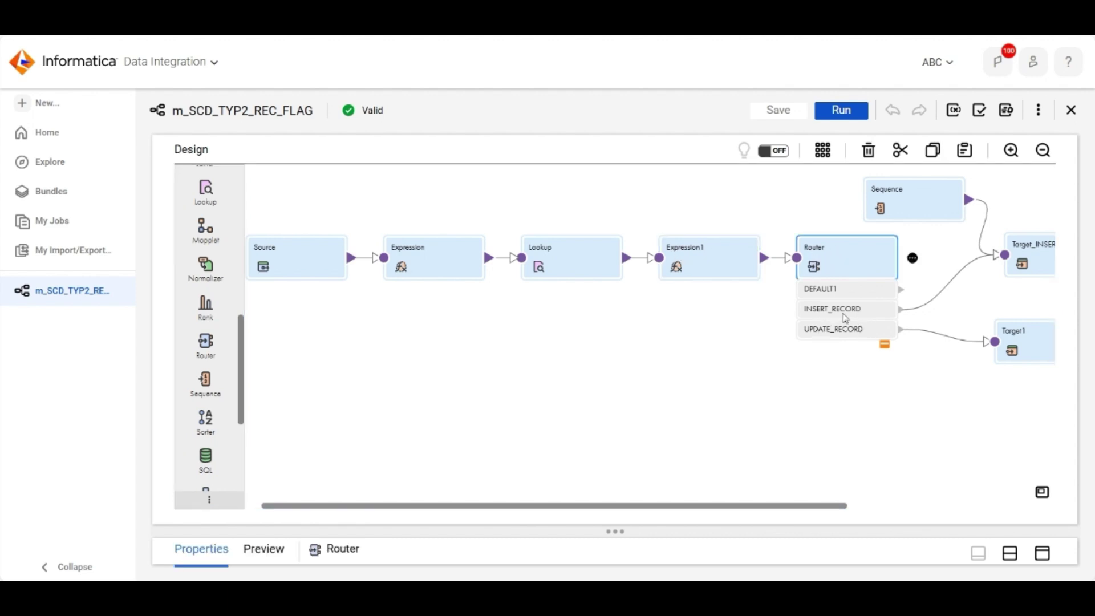
left_click(883, 205)
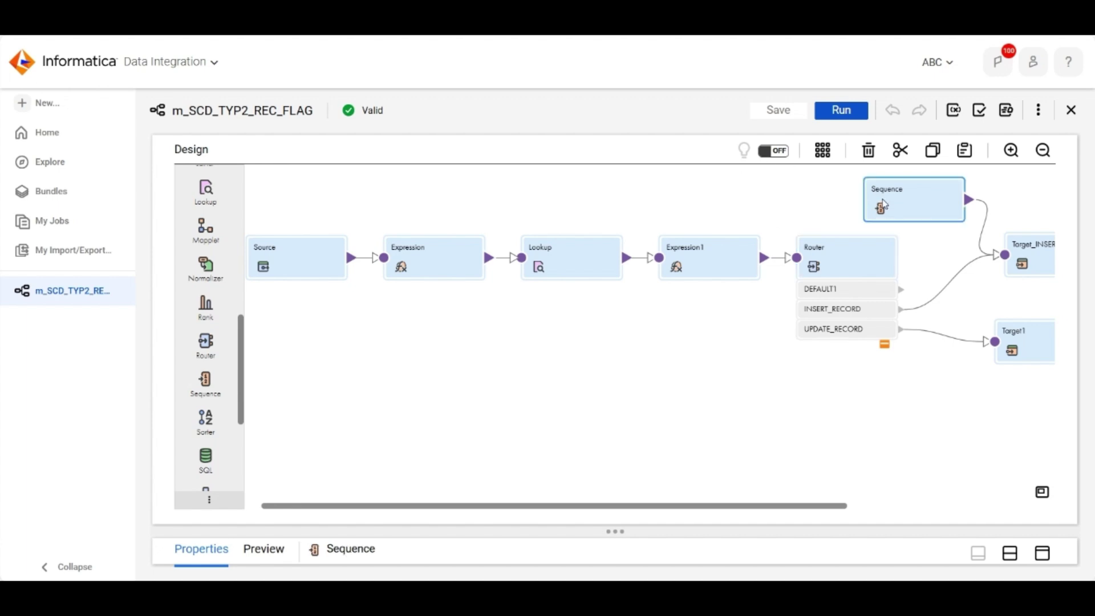
left_click(1036, 247)
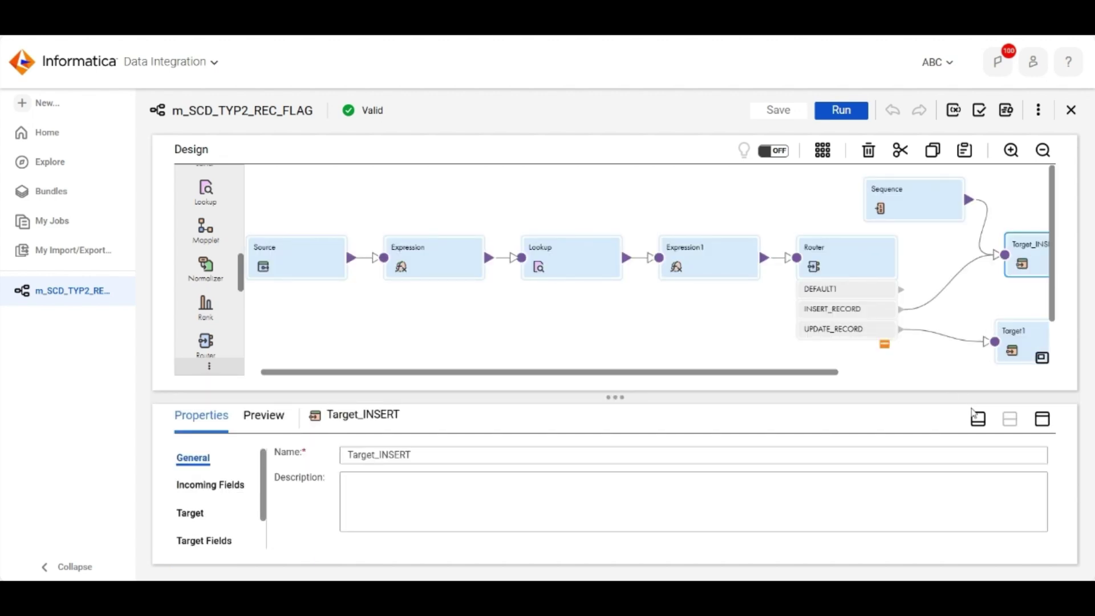
- Rename the mapping as m_SCD_TYP2_REC_VERSION in its general properties
left_click(365, 347)
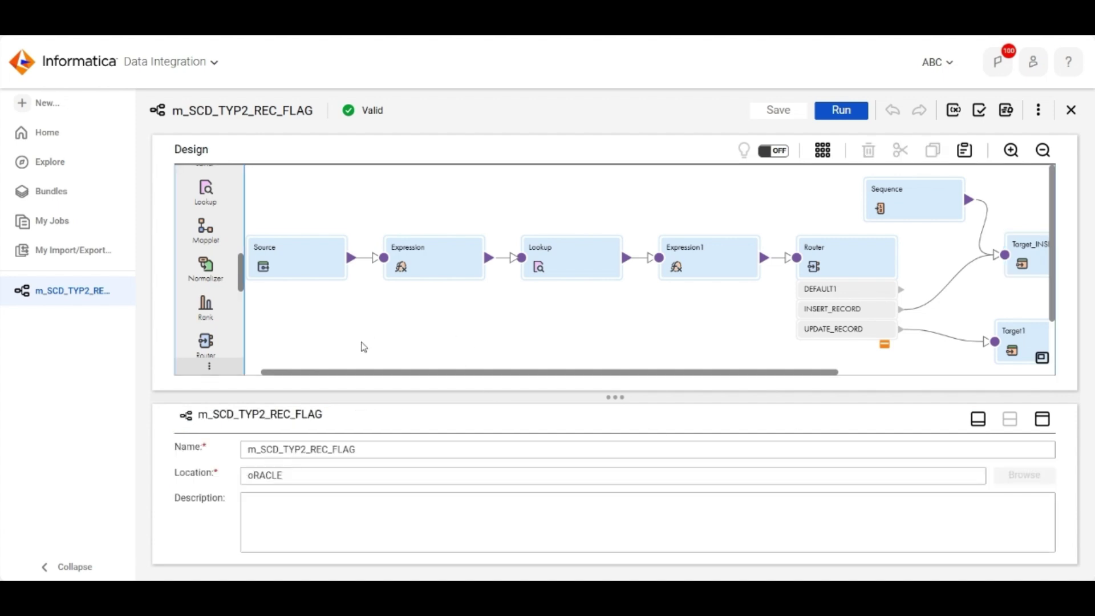
left_click(386, 449)
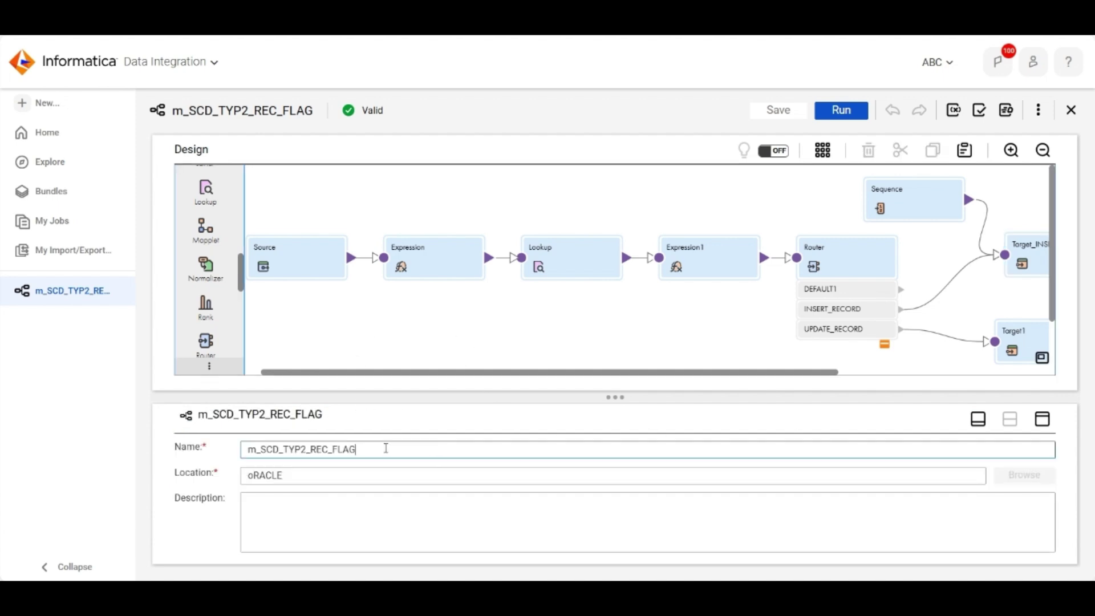
key("BackSpace")
key("BackSpace")
key("BackSpace")
key("BackSpace")
key("BackSpace")
key("BackSpace")
type("C_VERSIOM")
key("BackSpace")
type("N")
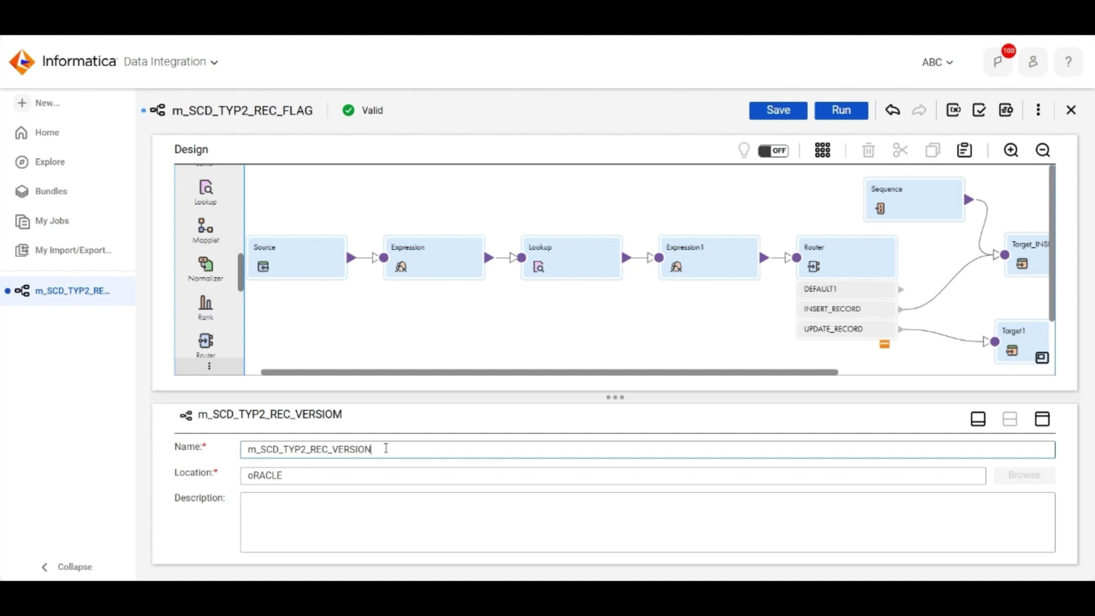
left_click(467, 316)
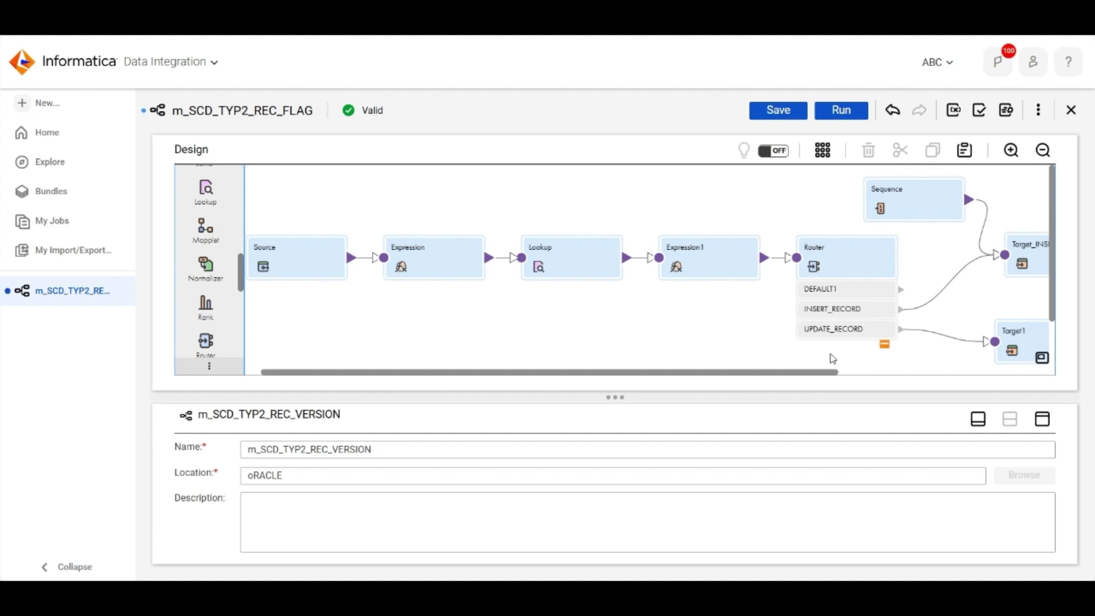
- Add an output field named O_REC_VERSION of type integer to the Expression1 transformation
left_click(675, 254)
left_click(1043, 419)
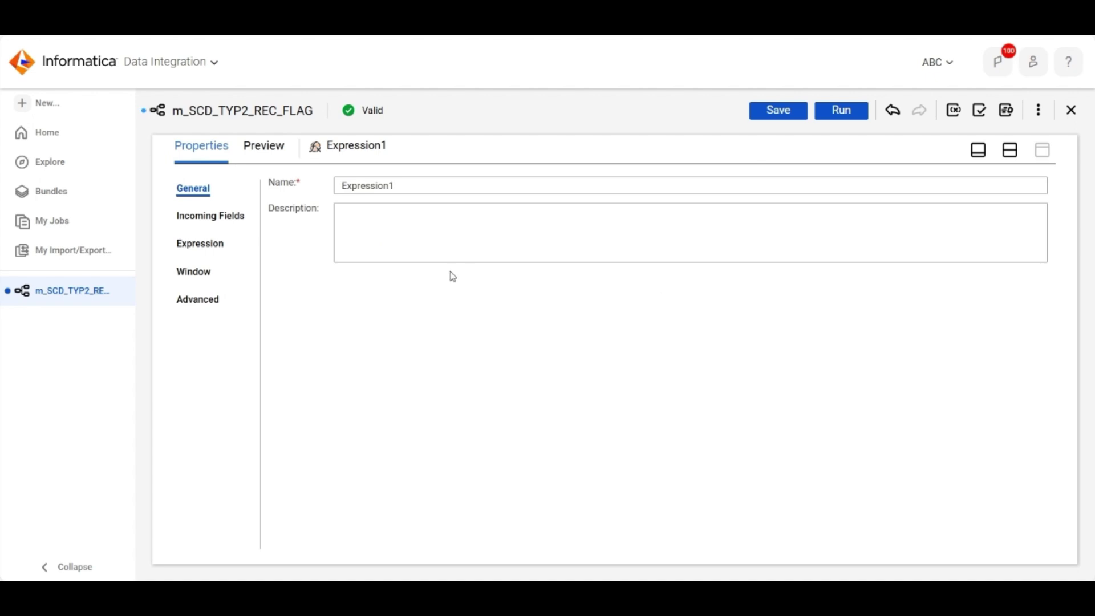
left_click(219, 251)
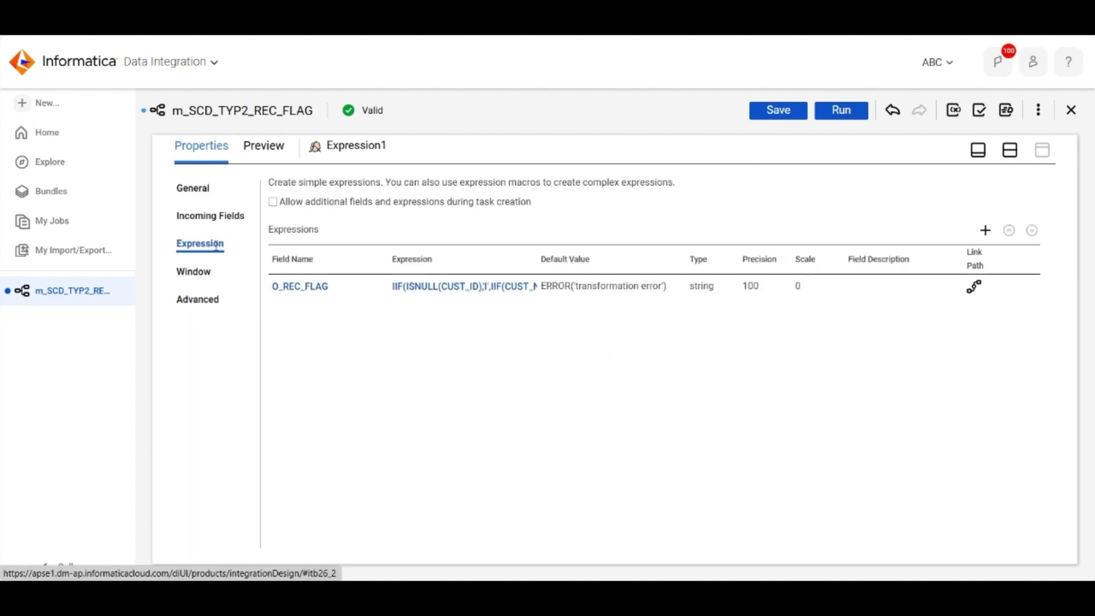
left_click(986, 231)
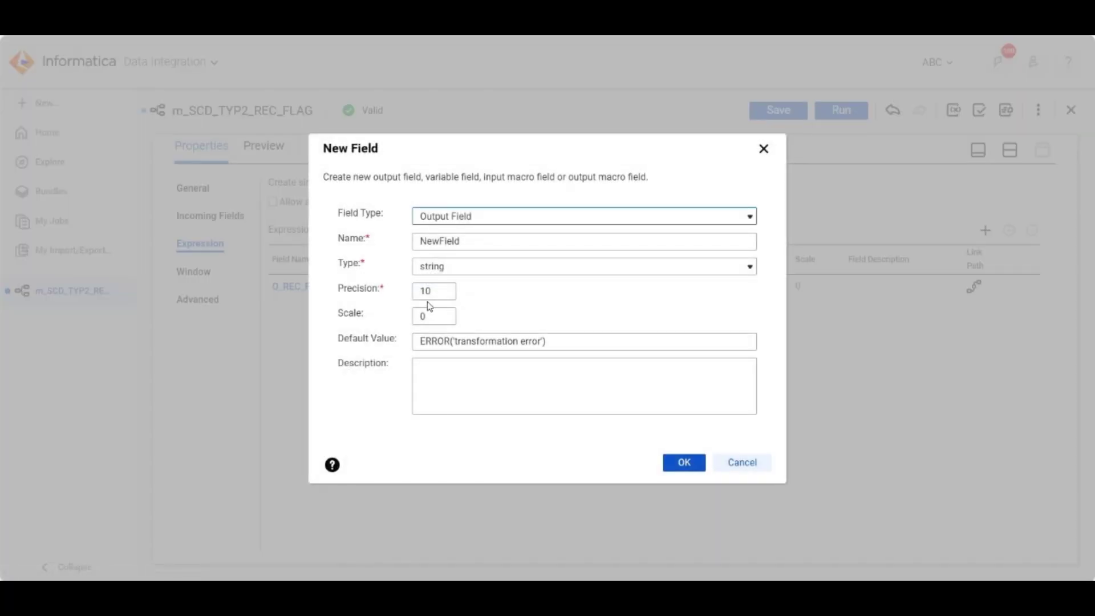
double_click(479, 240)
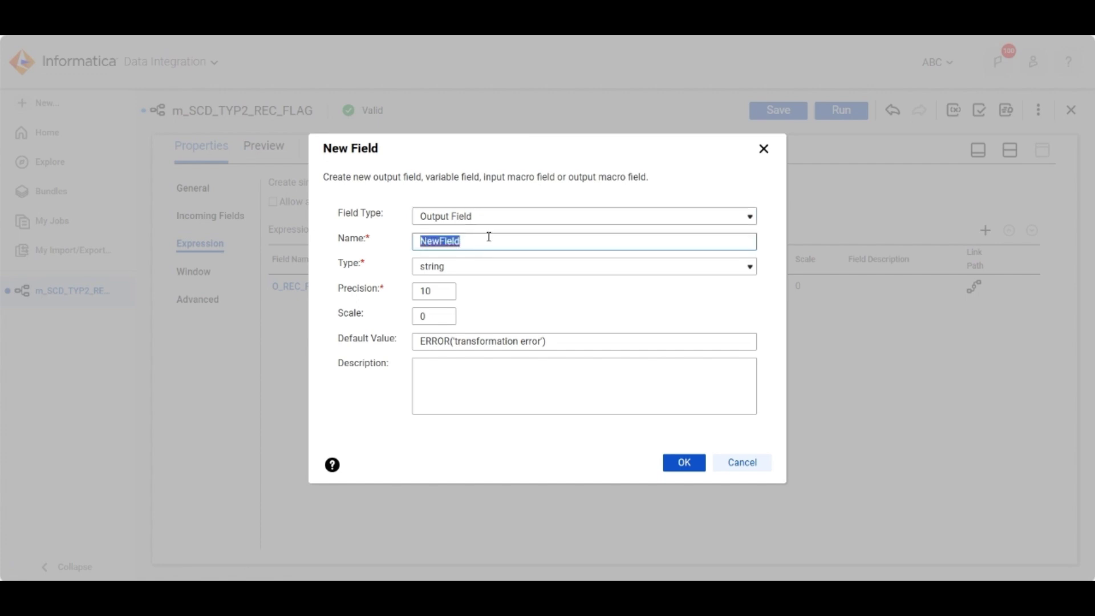
type("O_REC_VERSION")
left_click(487, 273)
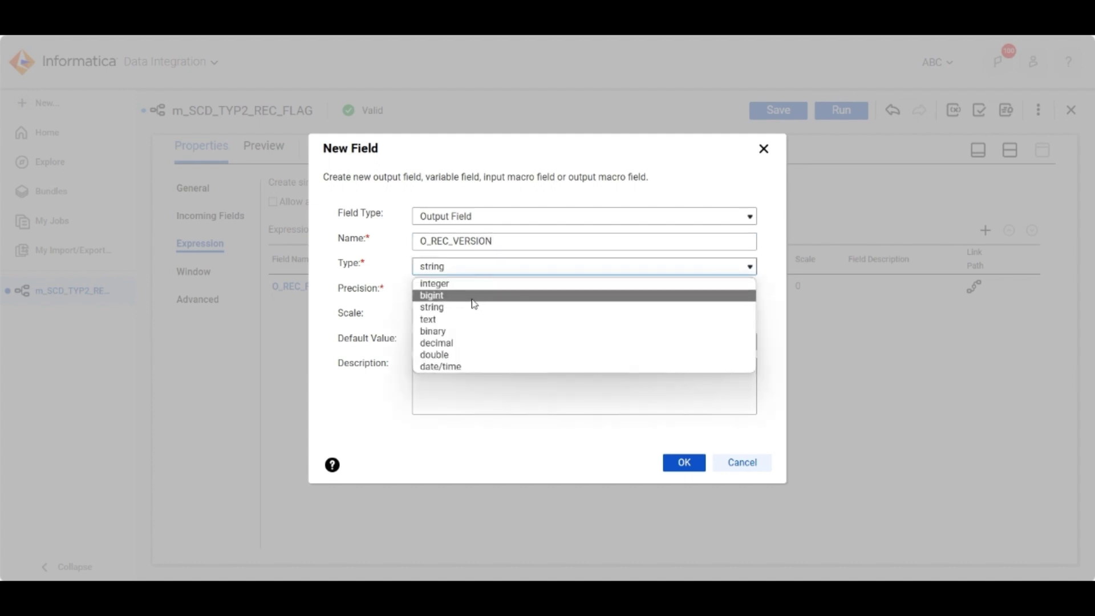
left_click(492, 287)
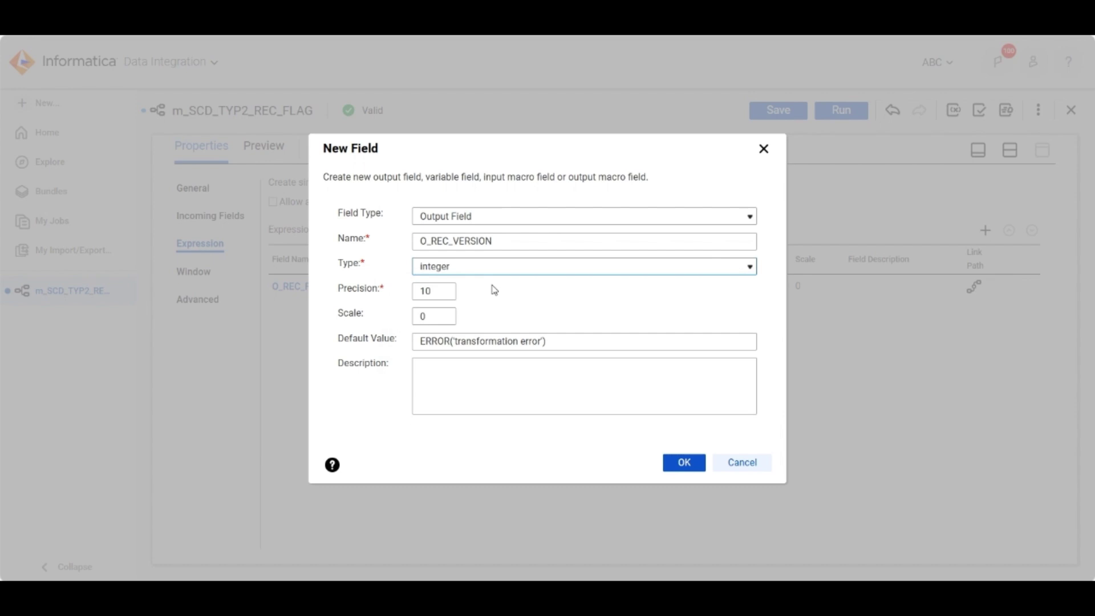
left_click(676, 463)
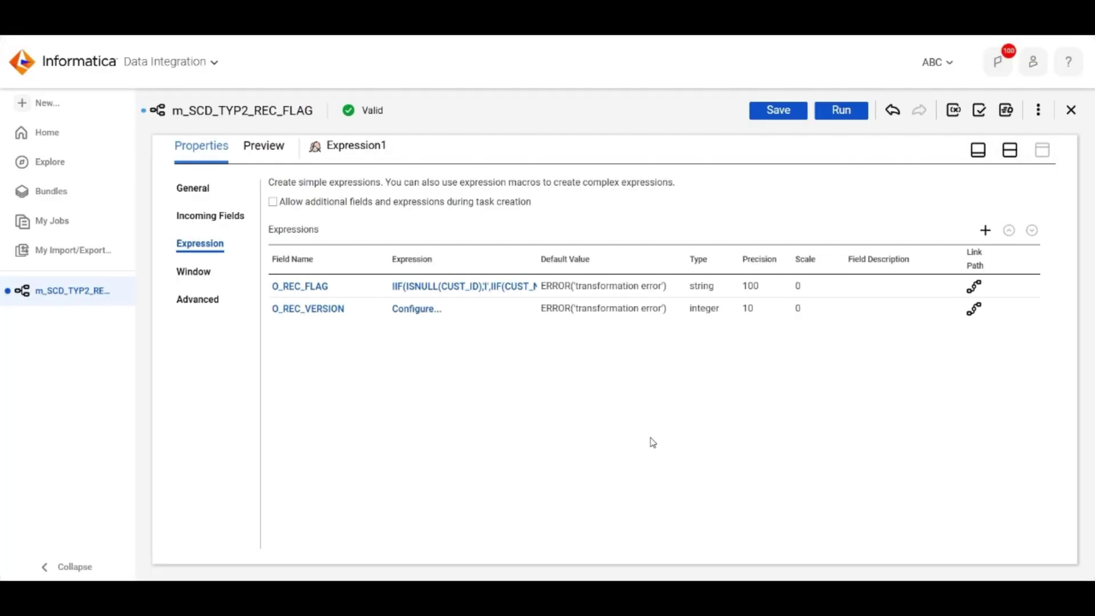
- Configure the O_REC_VERSION expression as IIF(ISNULL(REC_VERSION),1,REC_VERSION+1) and validate it
left_click(421, 311)
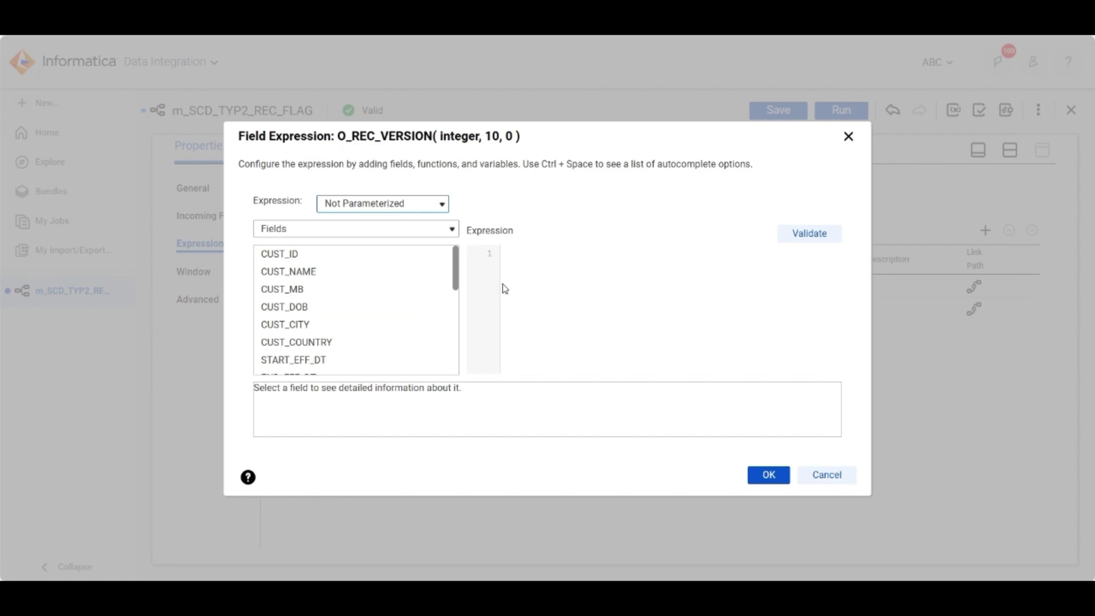
type("IIF(U")
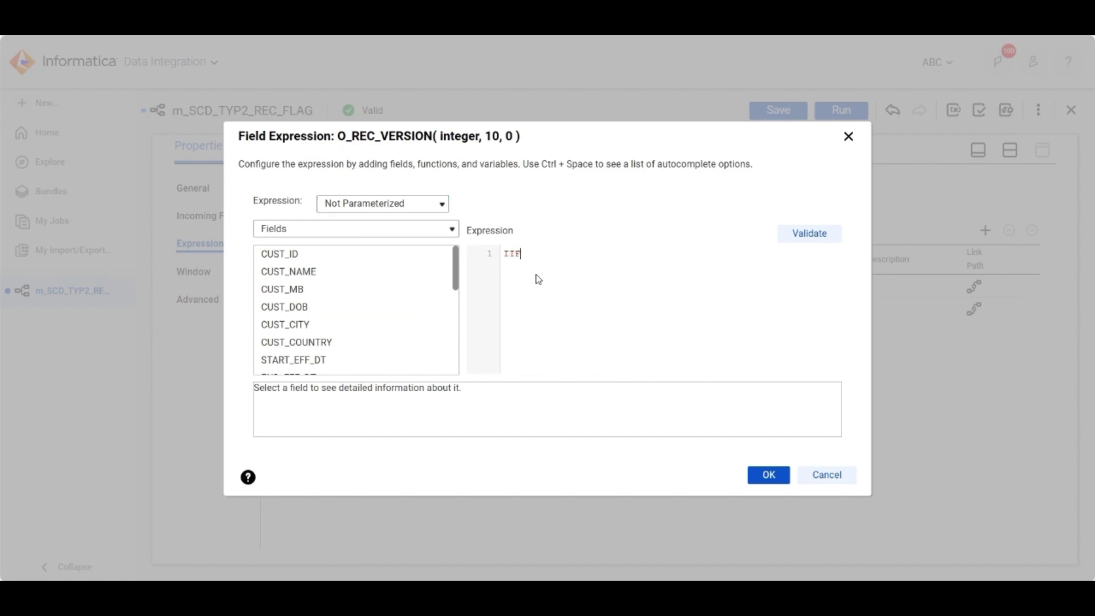
key("BackSpace")
type("ISNULL(")
scroll(331, 316, "down", 2)
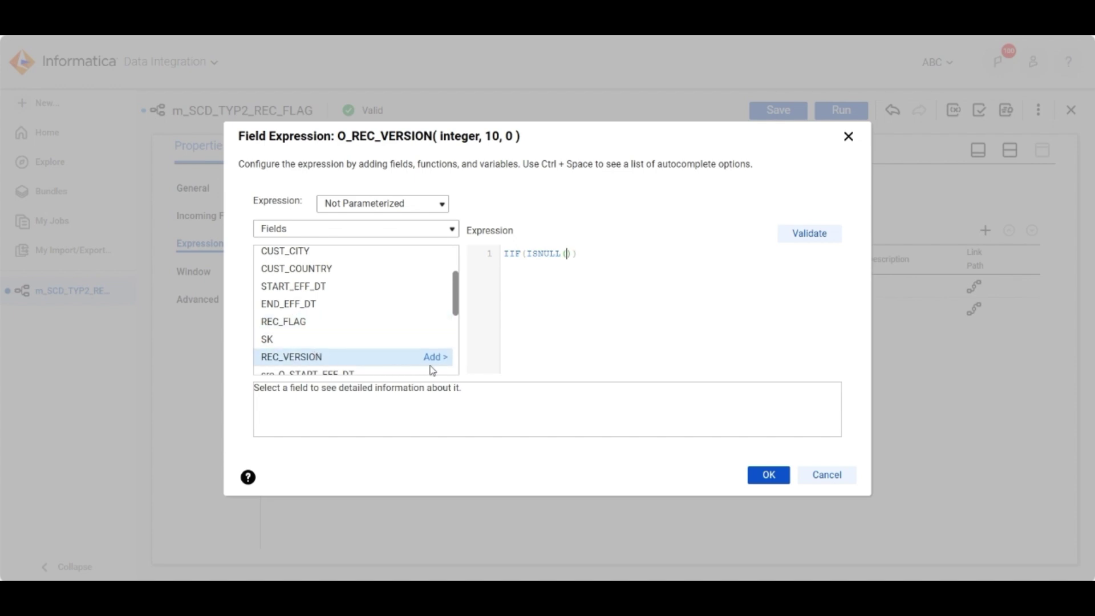
left_click(443, 361)
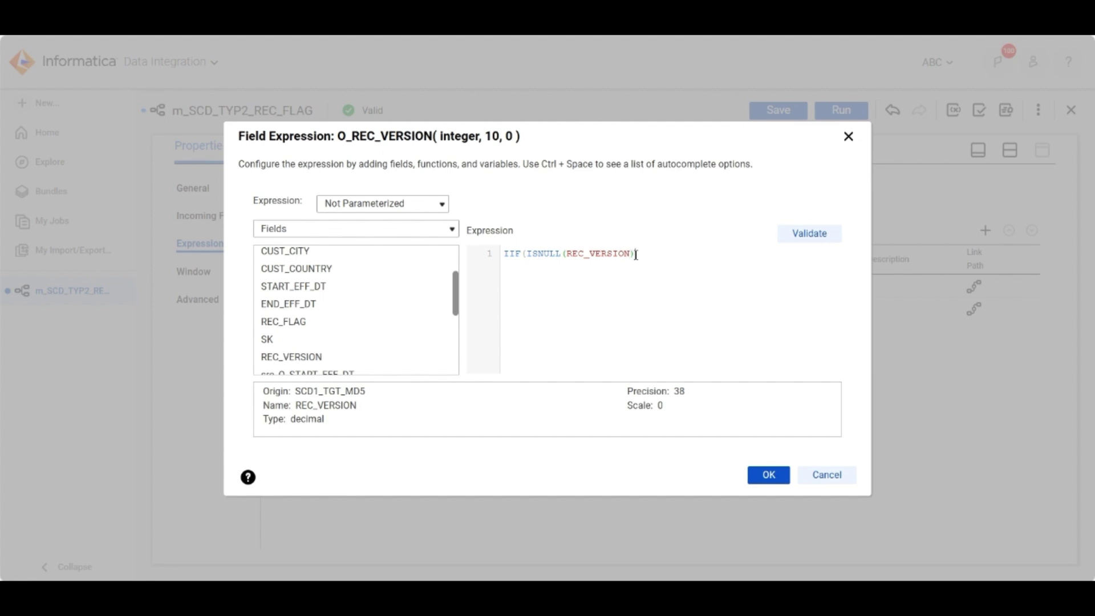
type(", 1,")
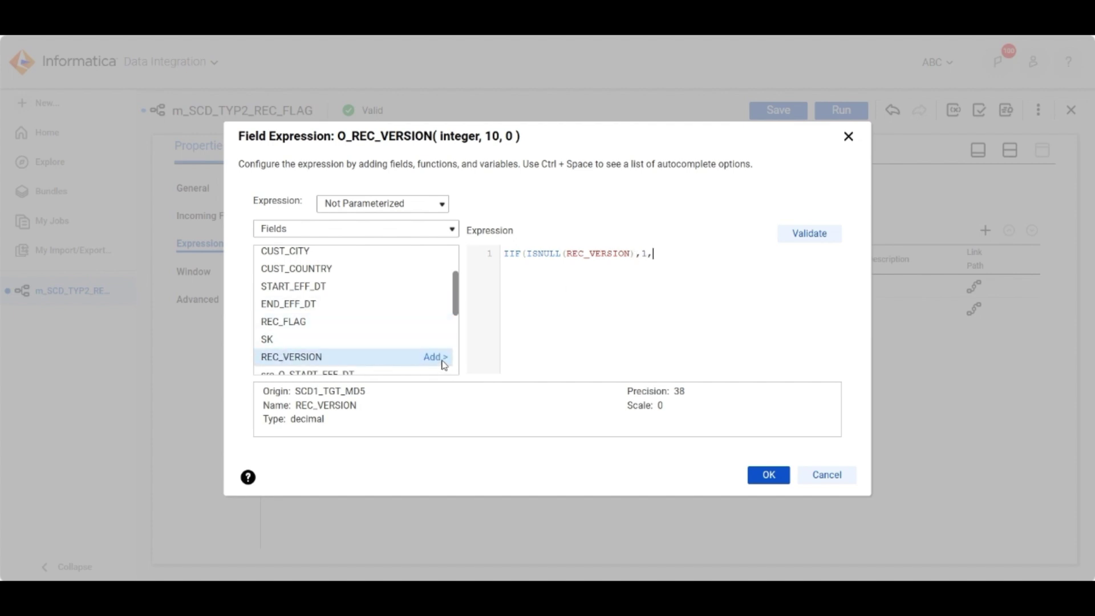
left_click(440, 358)
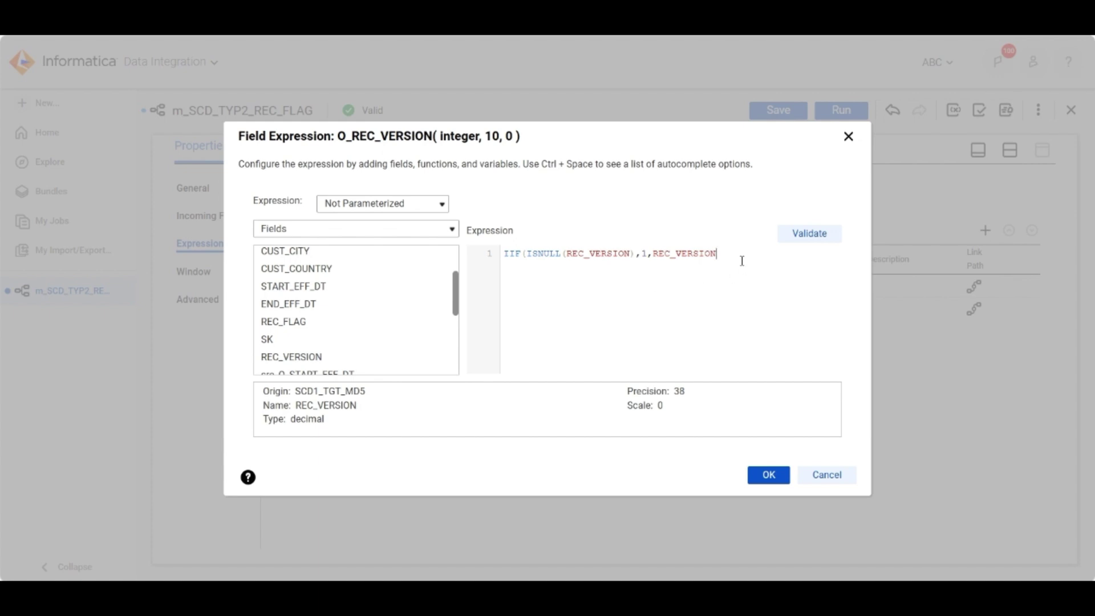
type("+1)")
left_click(824, 237)
left_click(769, 493)
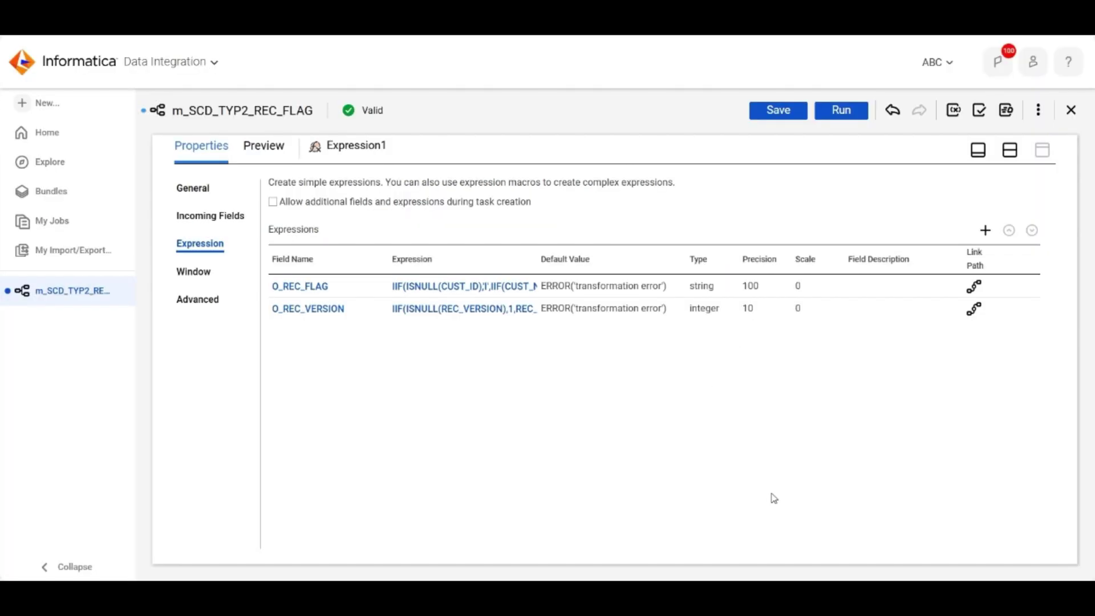
- Map the incoming O_REC_VERSION field to REC_VERSION in the Target_INSERT field mapping and save the mapping
left_click(978, 150)
left_click(1031, 251)
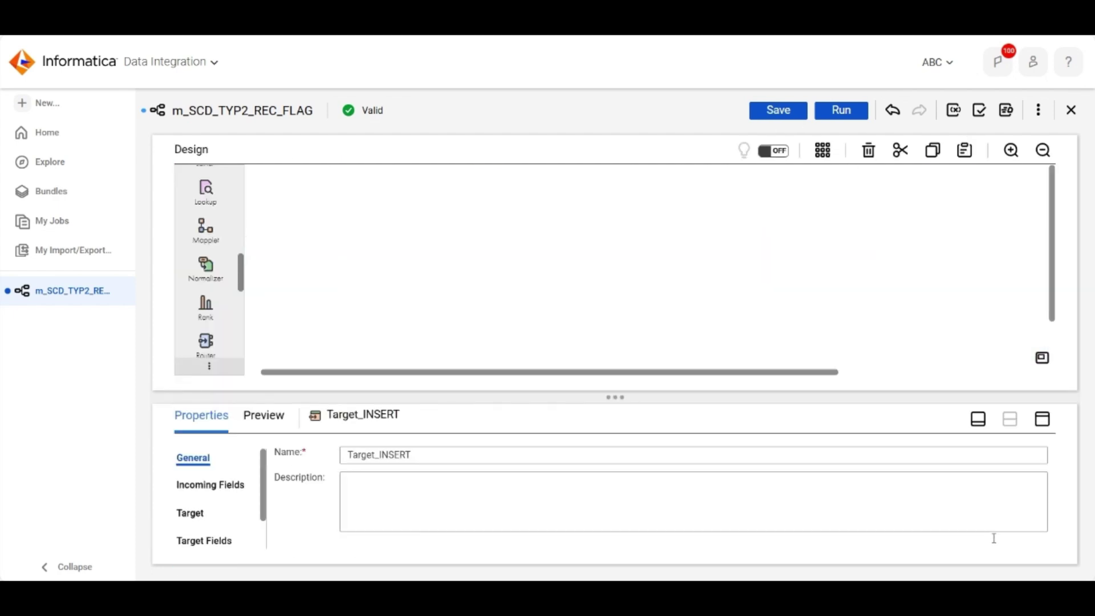
left_click(1044, 418)
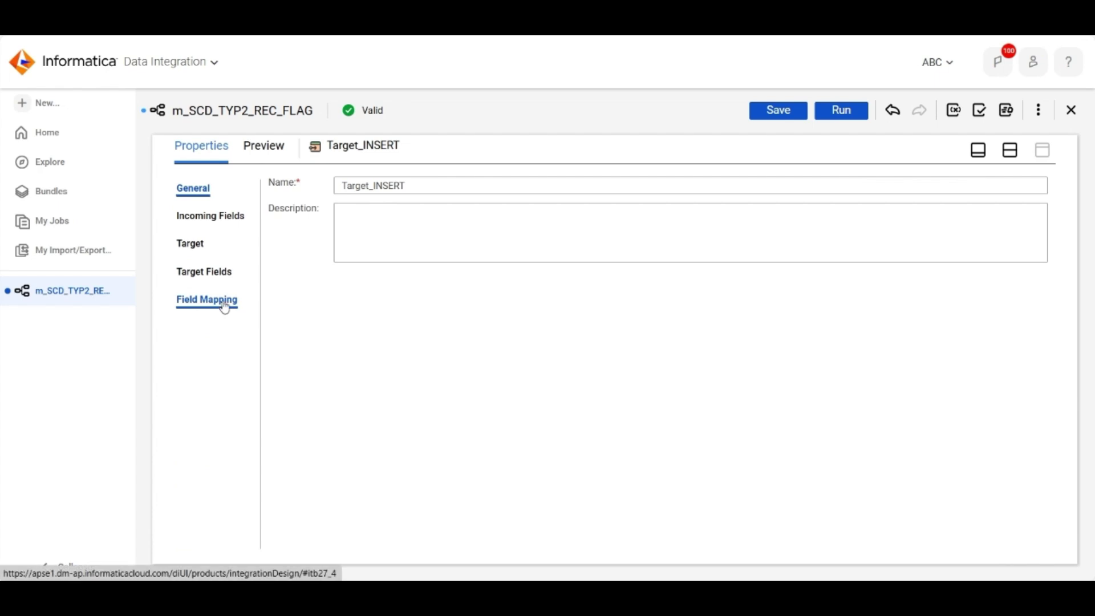
left_click(224, 301)
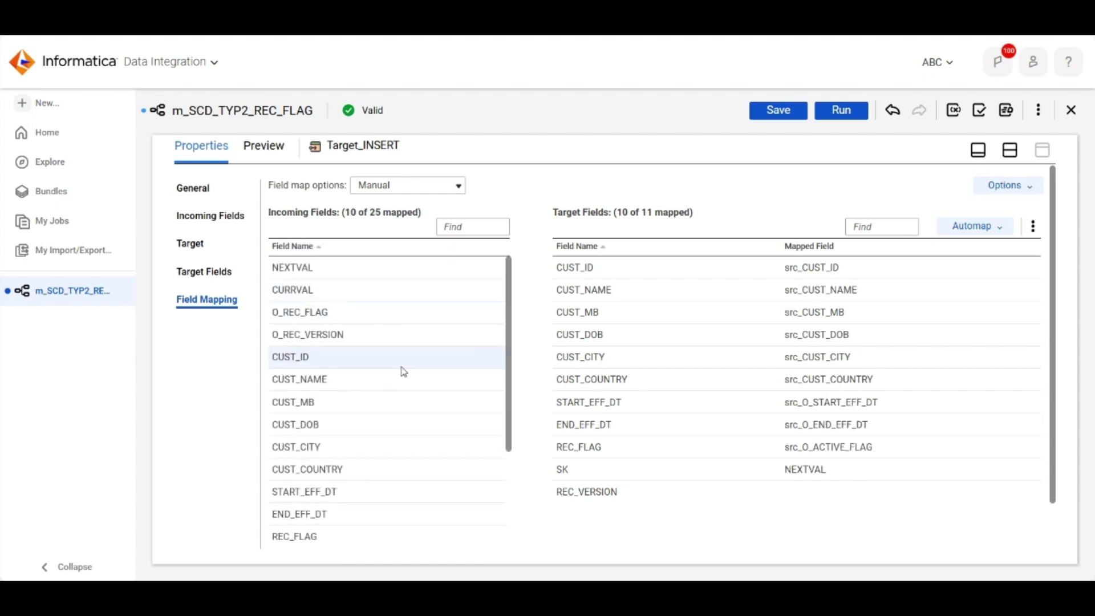
scroll(319, 370, "down", 3)
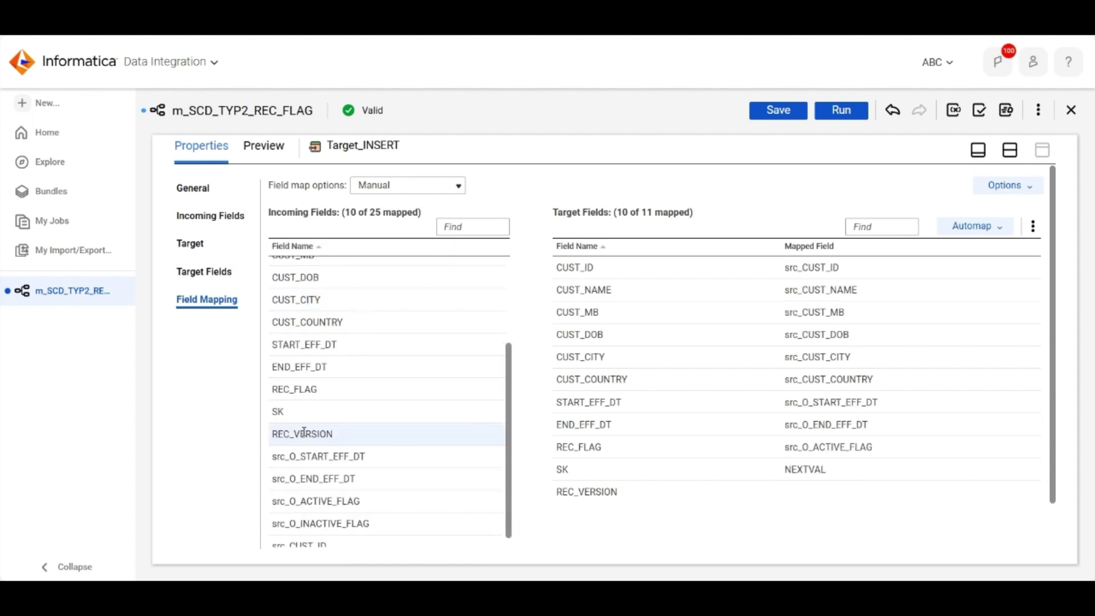
left_click(474, 231)
type("REC")
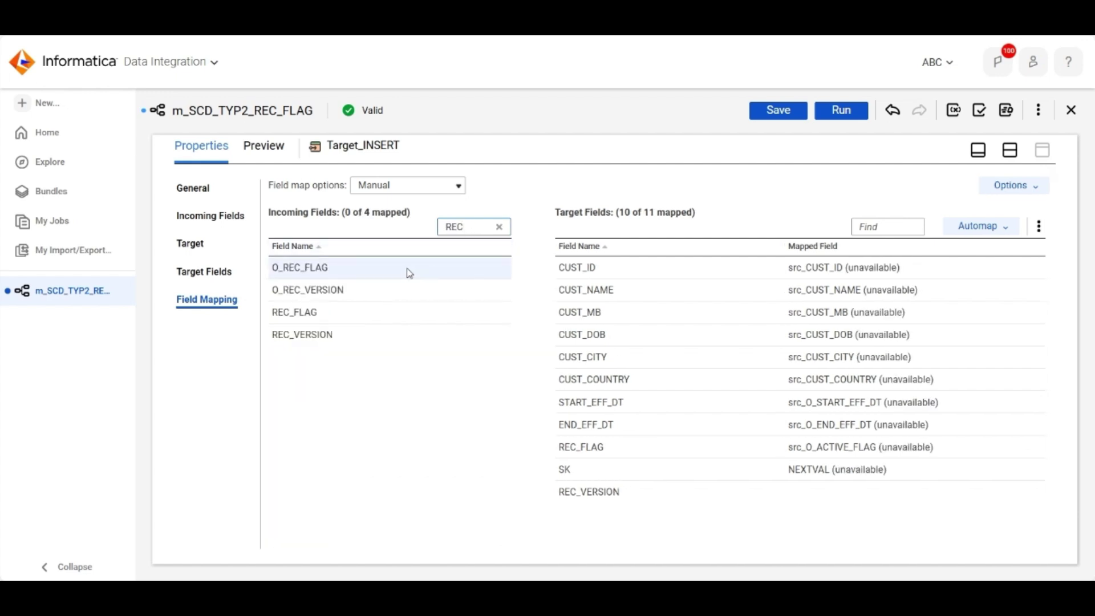
left_click_drag(321, 293, 757, 503)
left_click(790, 111)
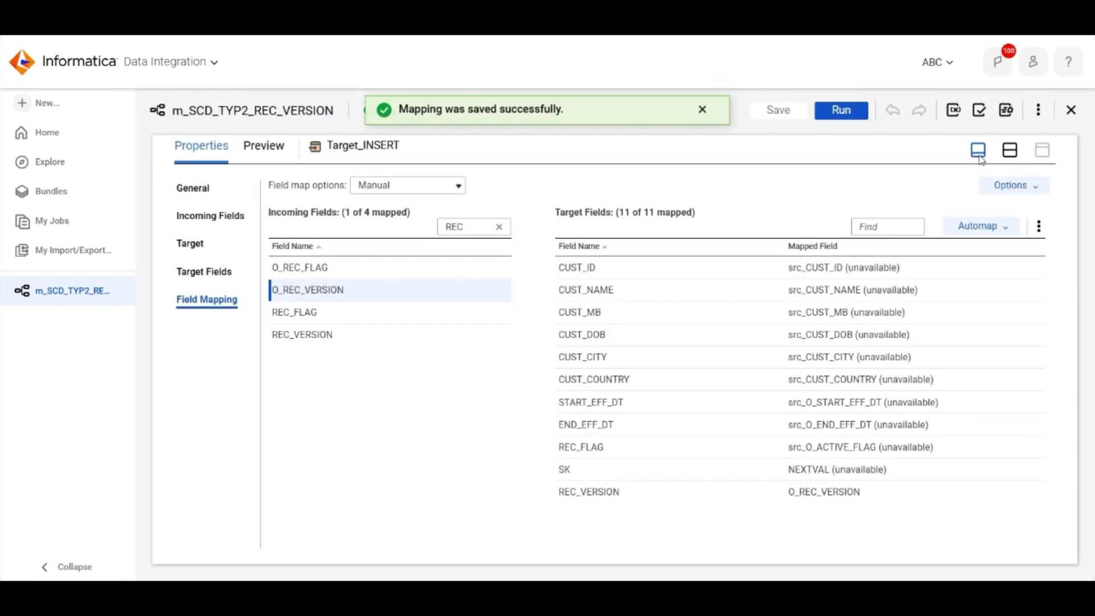
left_click(978, 152)
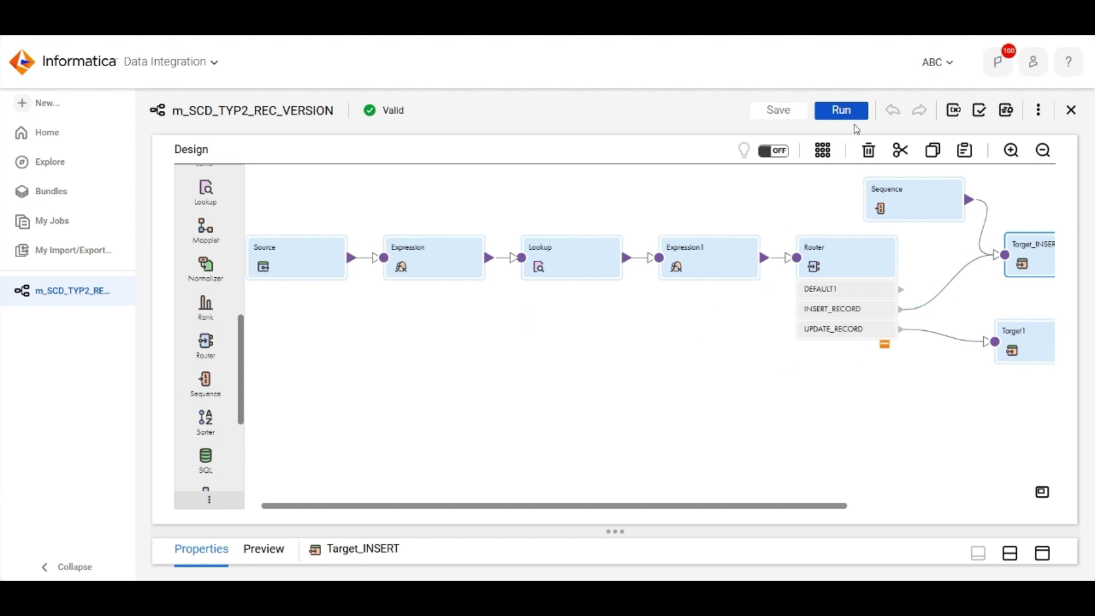
- Create a mapping task from the saved mapping and name it SCD_TYP2_REC_VERSION
left_click(1038, 110)
left_click(987, 142)
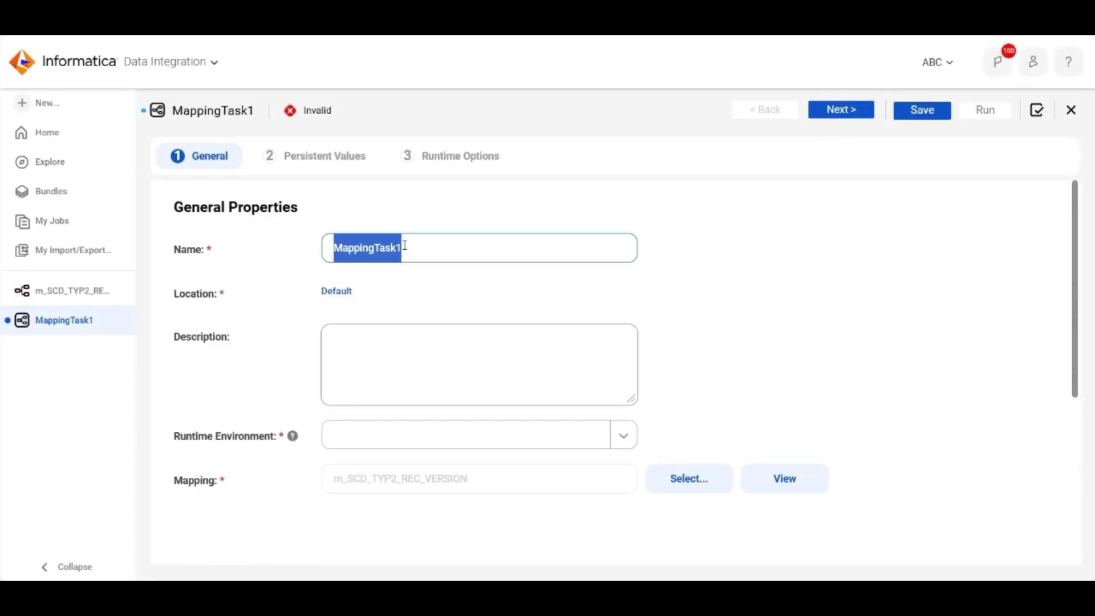
type("SCD_TYP2_REC_VERSION")
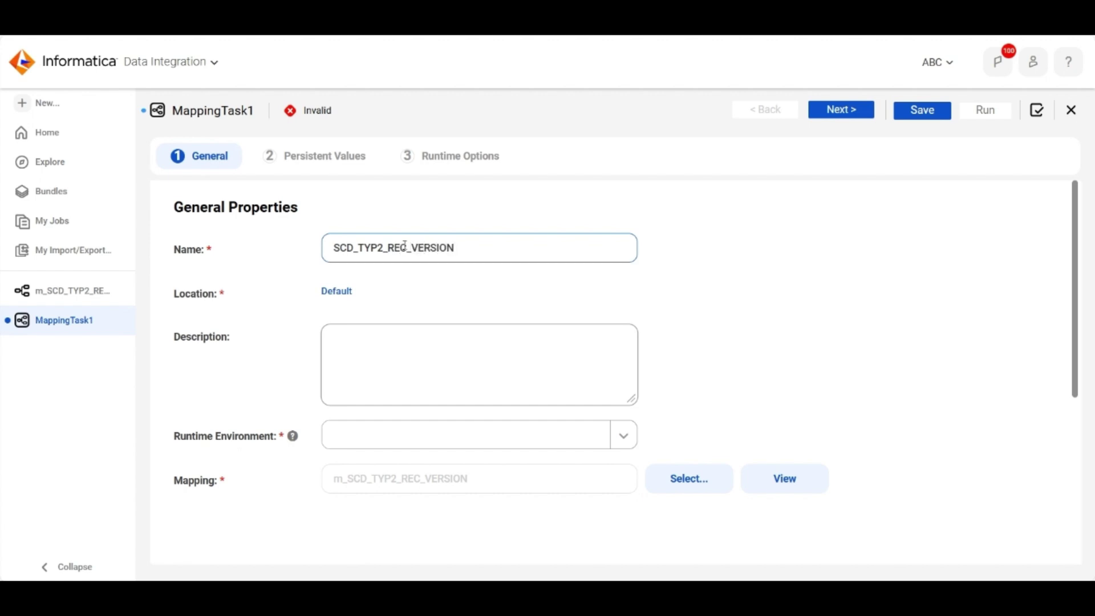
- Select m_SCD_TYP2_REC_VERSION from the oRACLE project as the task's mapping
left_click(693, 487)
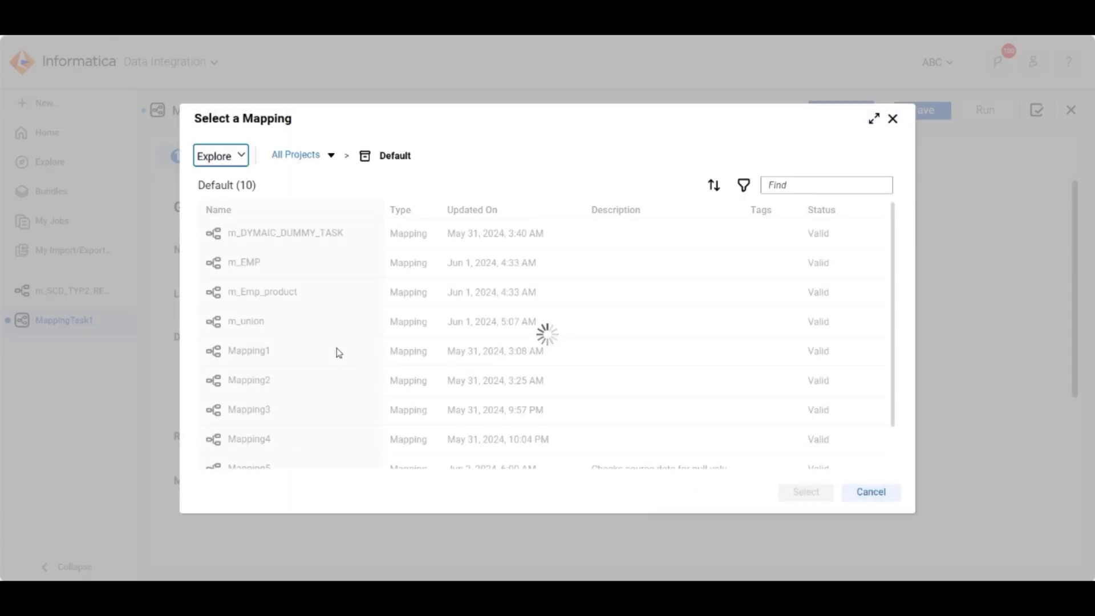
scroll(311, 318, "down", 2)
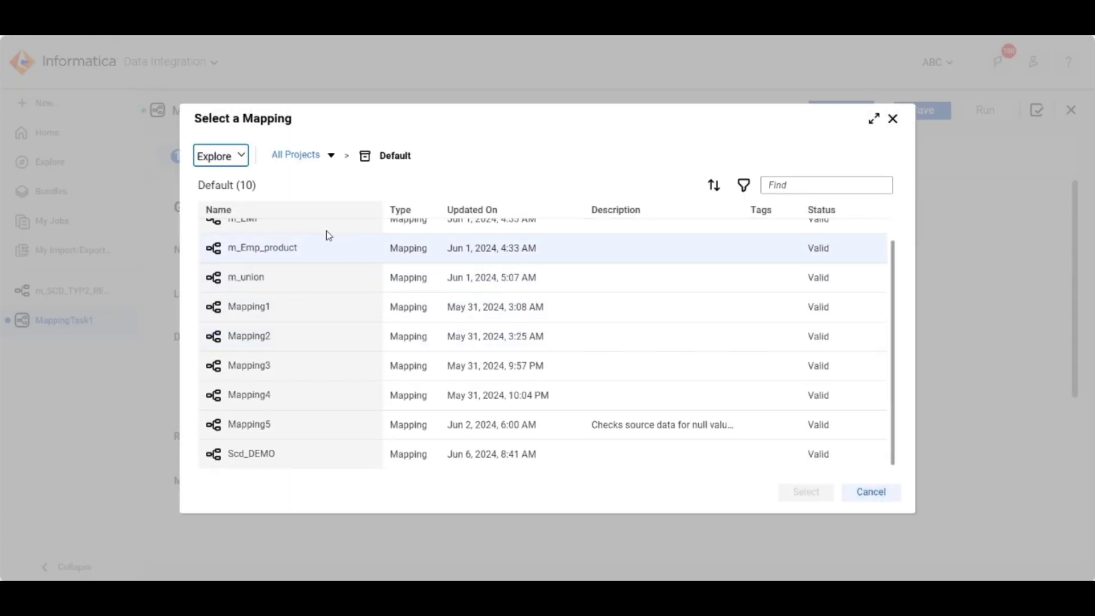
left_click(291, 158)
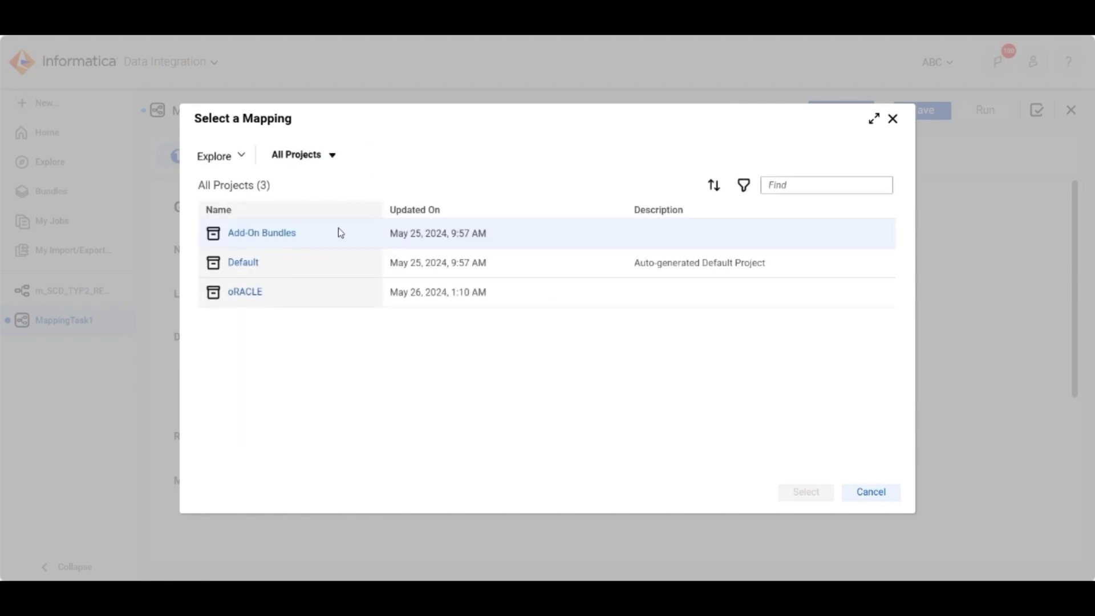
left_click(245, 293)
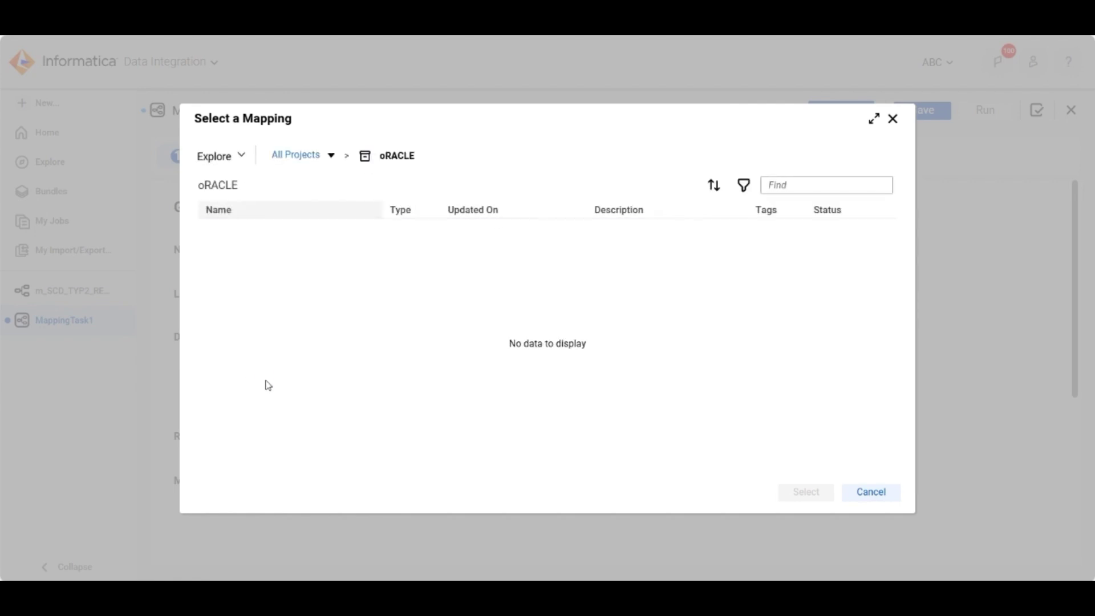
left_click(341, 292)
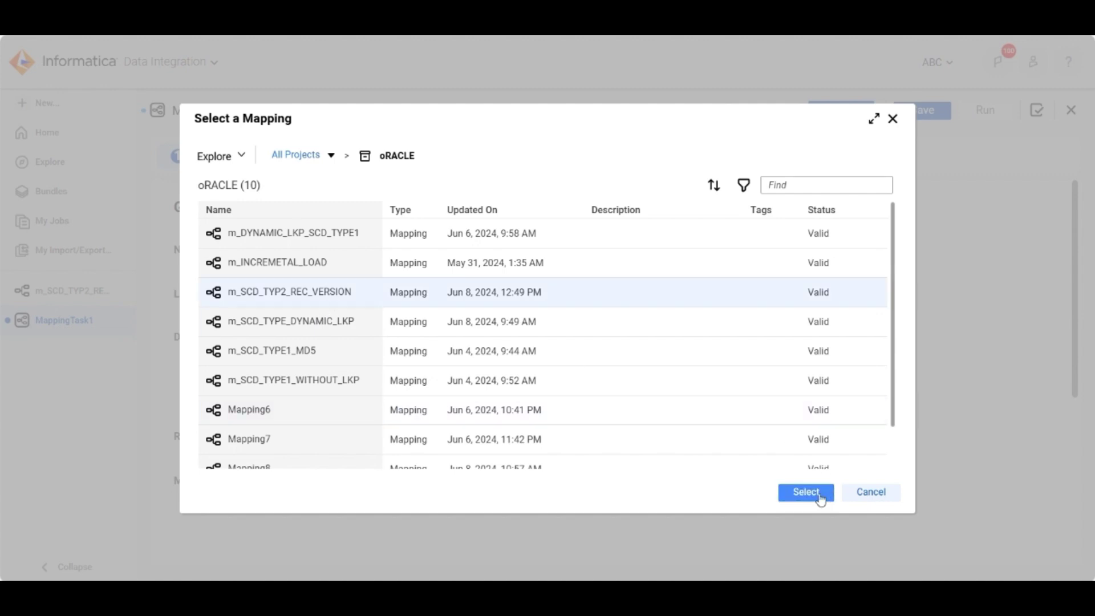
left_click(806, 492)
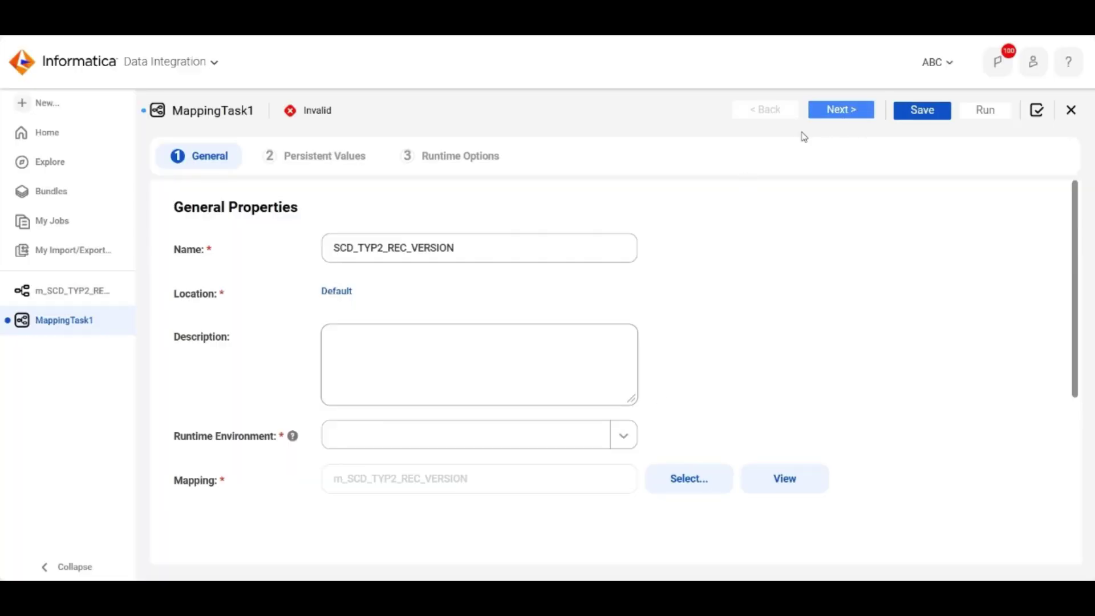
- Set the task's runtime environment to DESKTOP-7SBTPR9, proceed to the persistent values and save the task
left_click(841, 110)
left_click(623, 436)
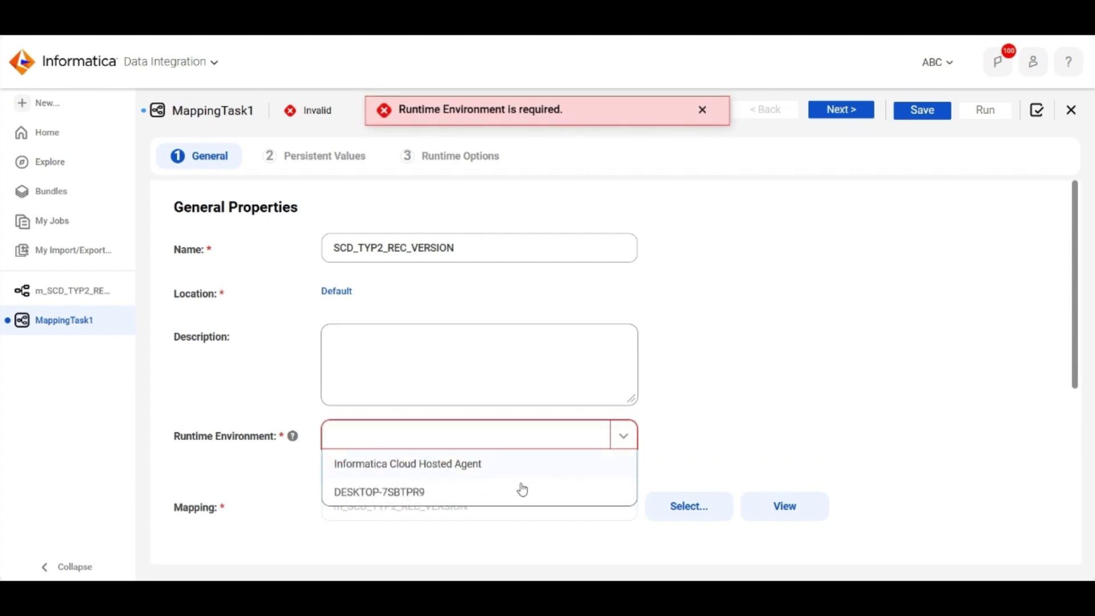
left_click(506, 492)
left_click(860, 111)
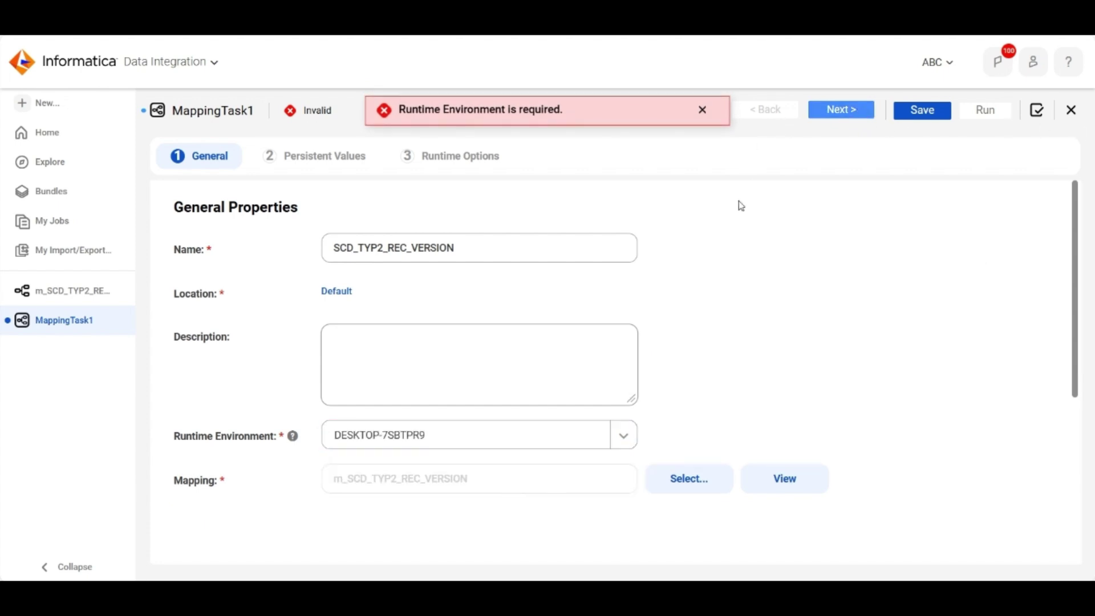
left_click(930, 113)
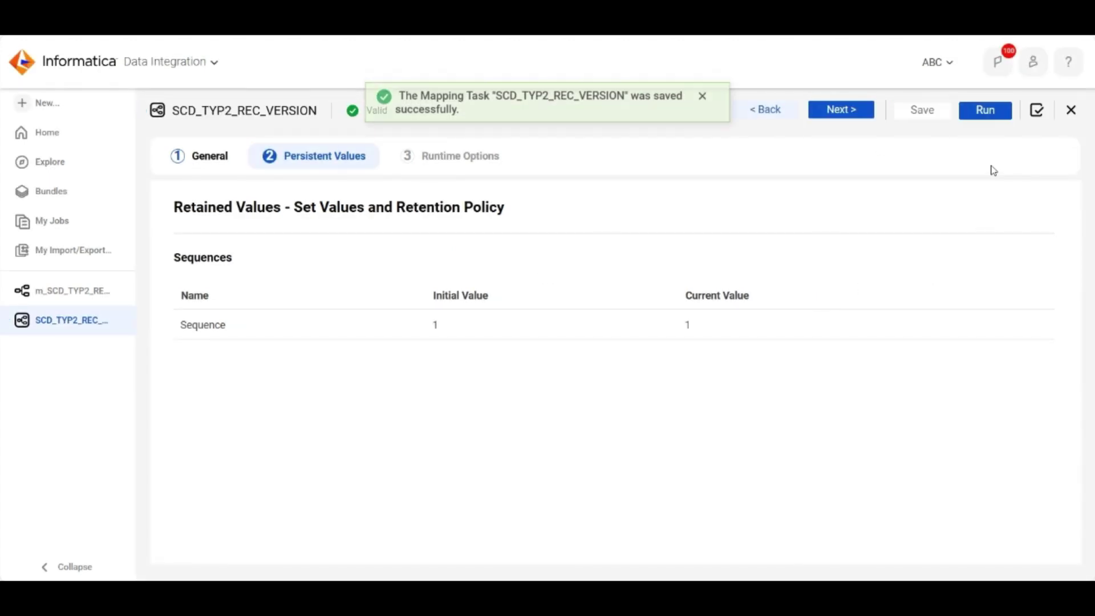
- Run the SCD_TYP2_REC_VERSION task and refresh its job status in My Jobs
left_click(982, 119)
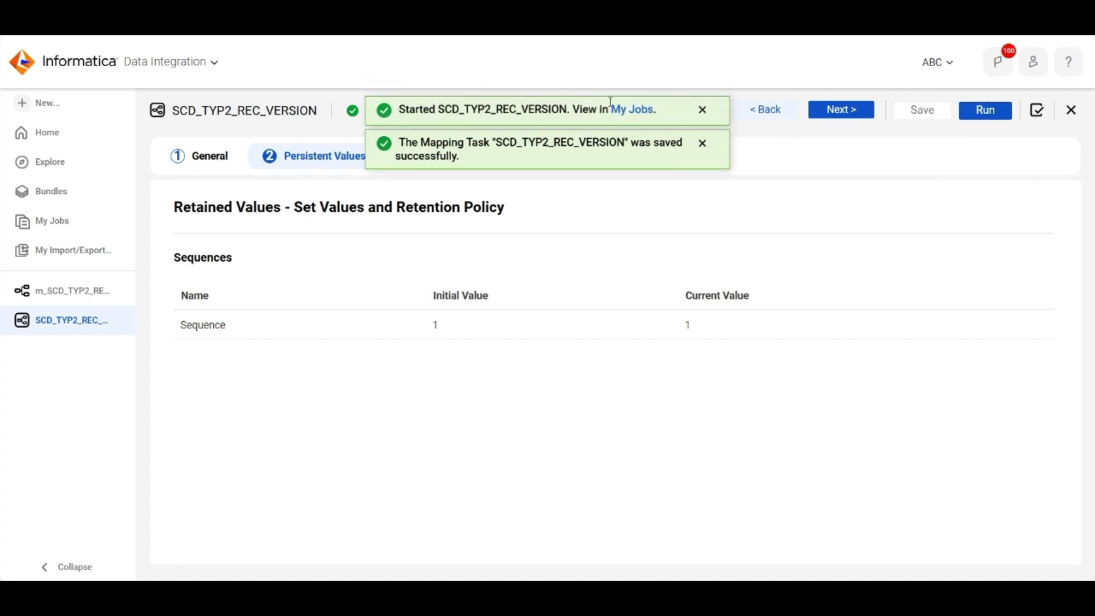
left_click(627, 115)
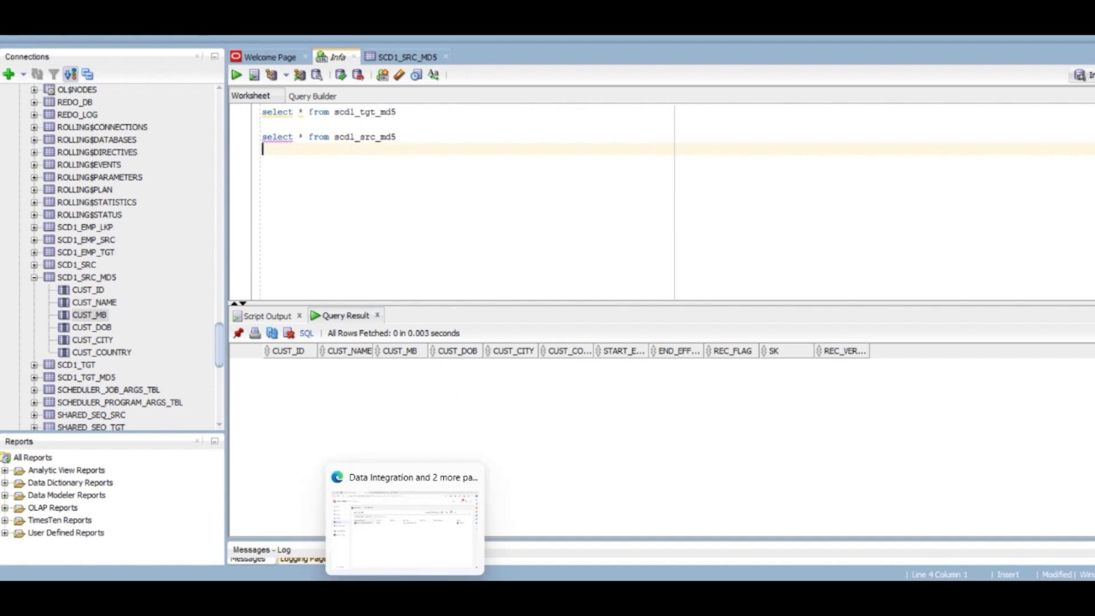
left_click(405, 593)
left_click(847, 151)
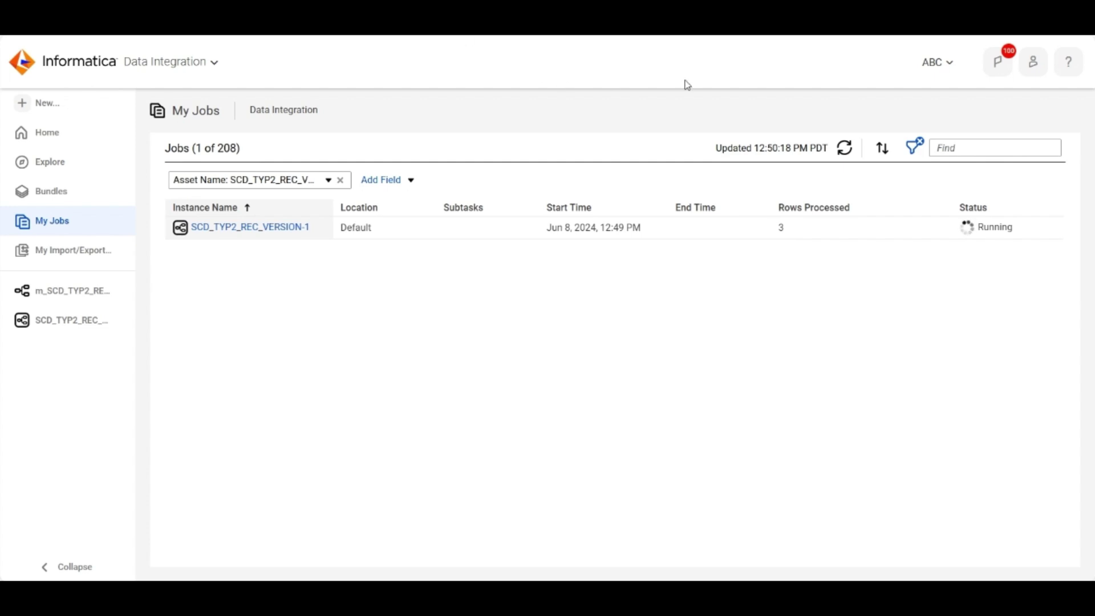
- Refresh the job status, query scd1_tgt_md5 in Oracle SQL Developer, and examine the REC_VERSION and SK columns of the loaded rows
left_click(844, 150)
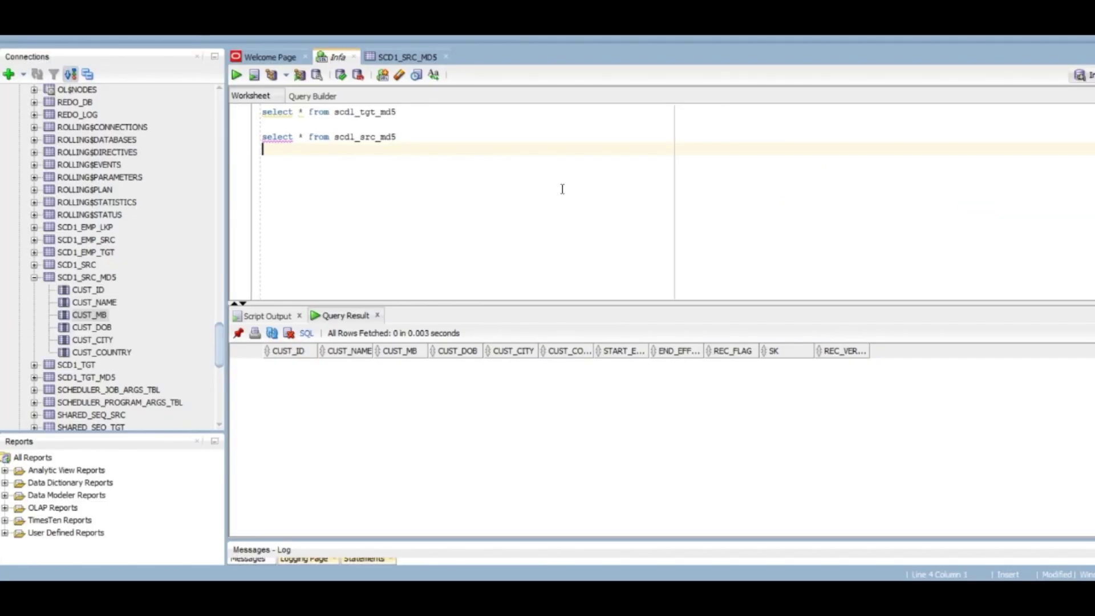
triple_click(370, 112)
left_click(236, 76)
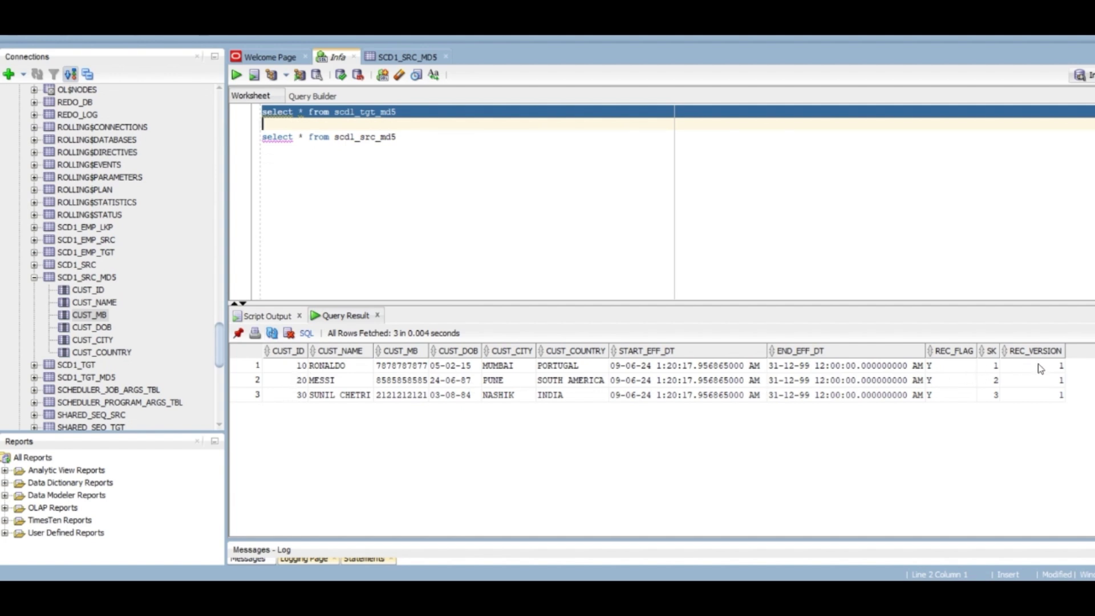
left_click_drag(1035, 367, 1036, 400)
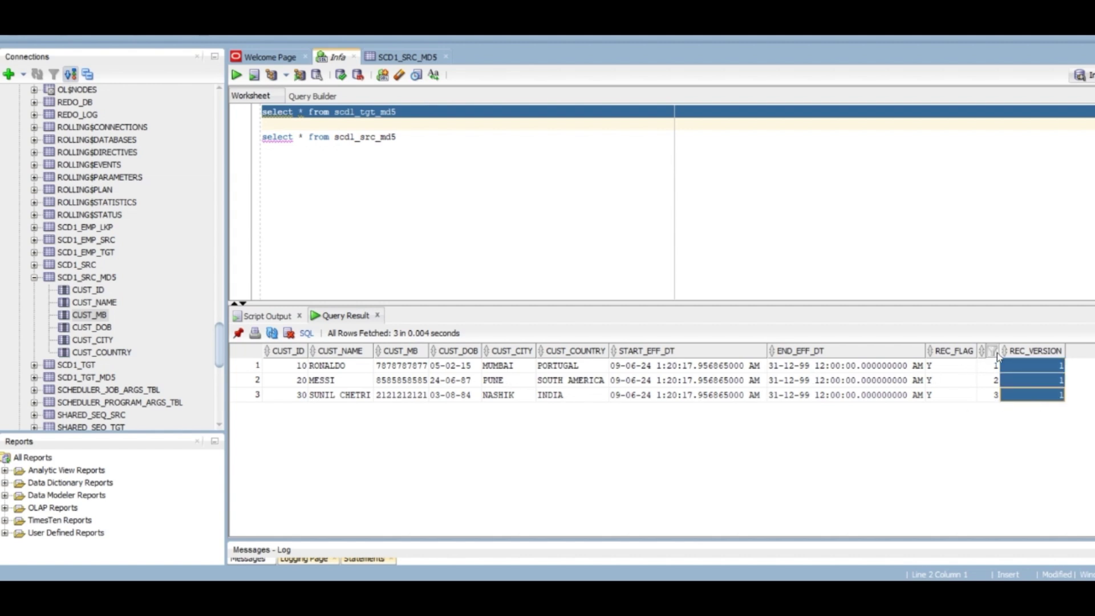
left_click_drag(988, 366, 991, 401)
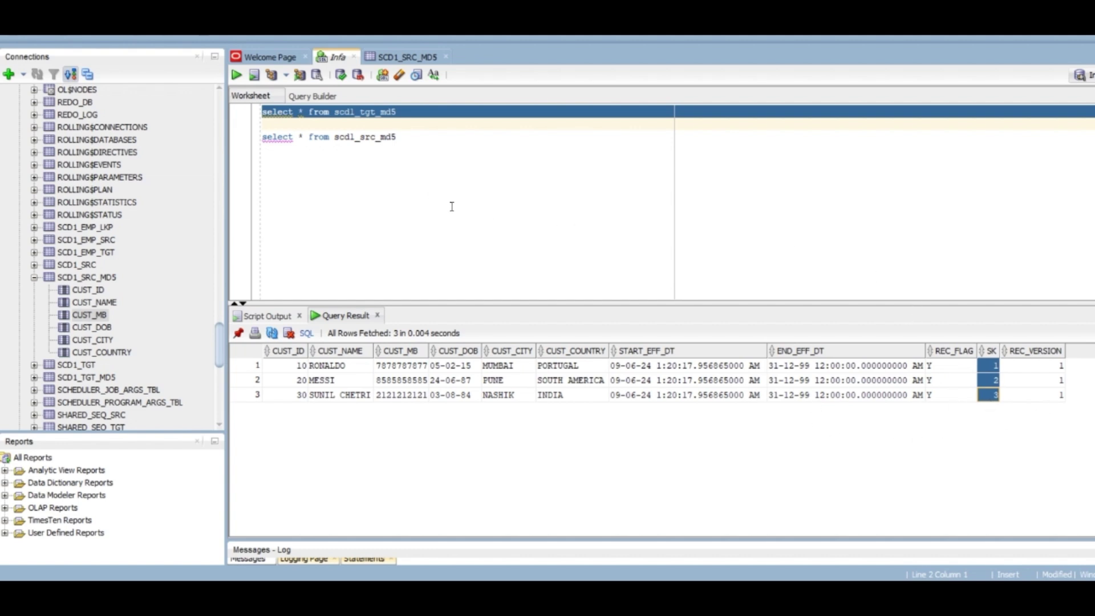
- Delete all three rows from the SCD1_SRC_MD5 table data and commit the deletion
left_click(404, 57)
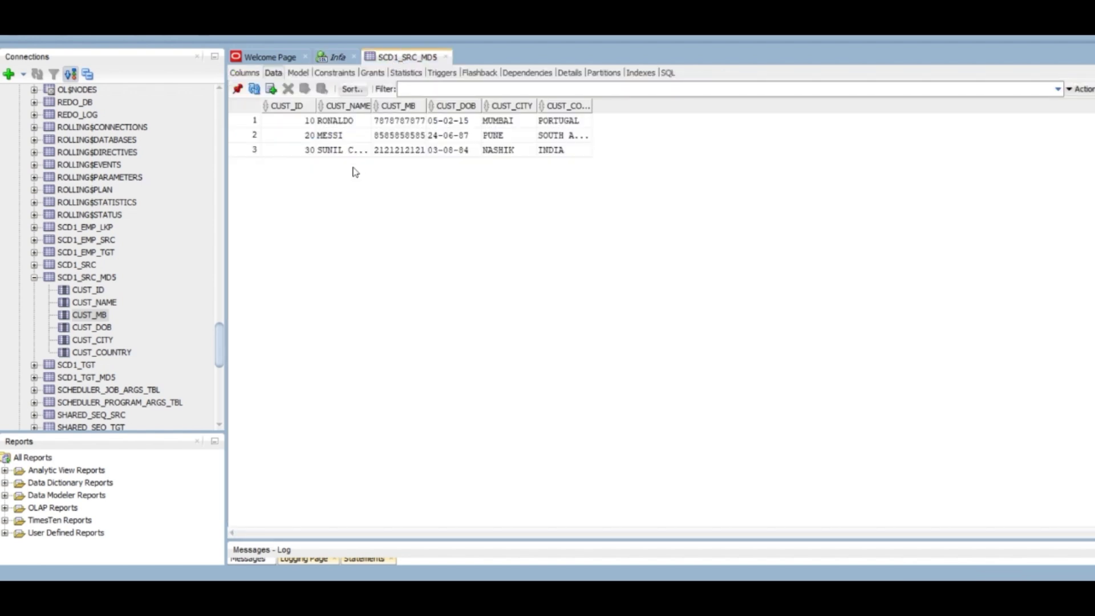
left_click(330, 57)
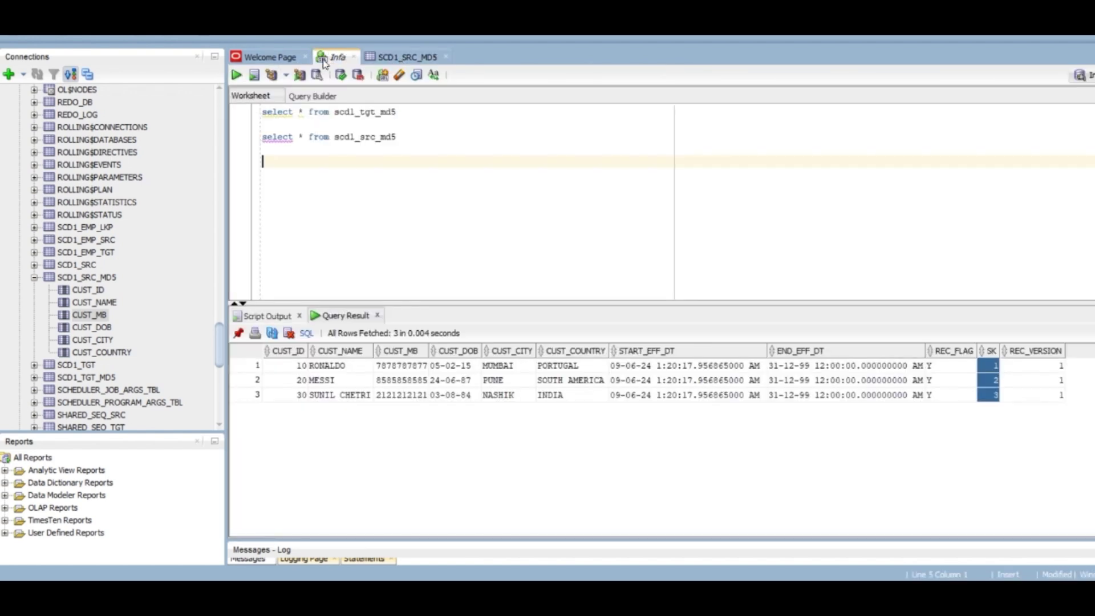
left_click(408, 57)
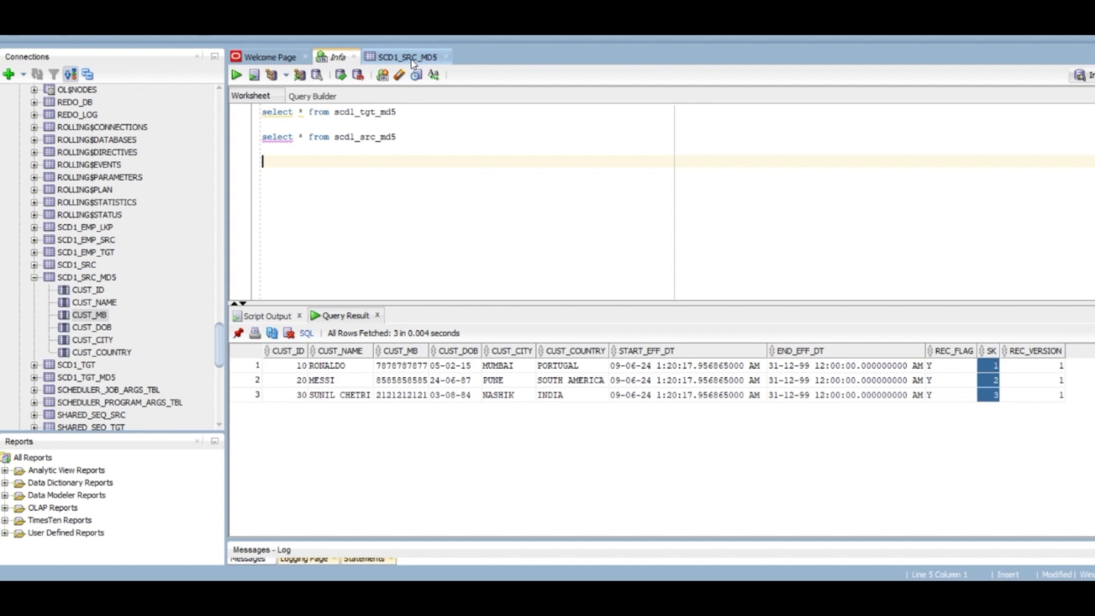
left_click_drag(295, 123, 554, 159)
left_click_drag(290, 121, 456, 151)
left_click_drag(573, 165, 570, 160)
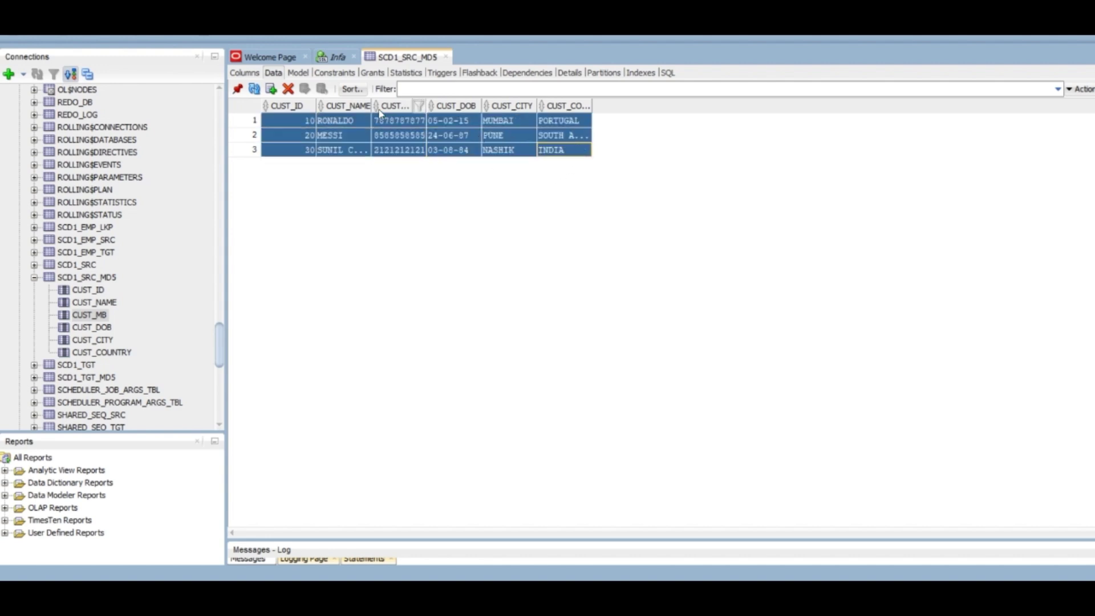
left_click(289, 90)
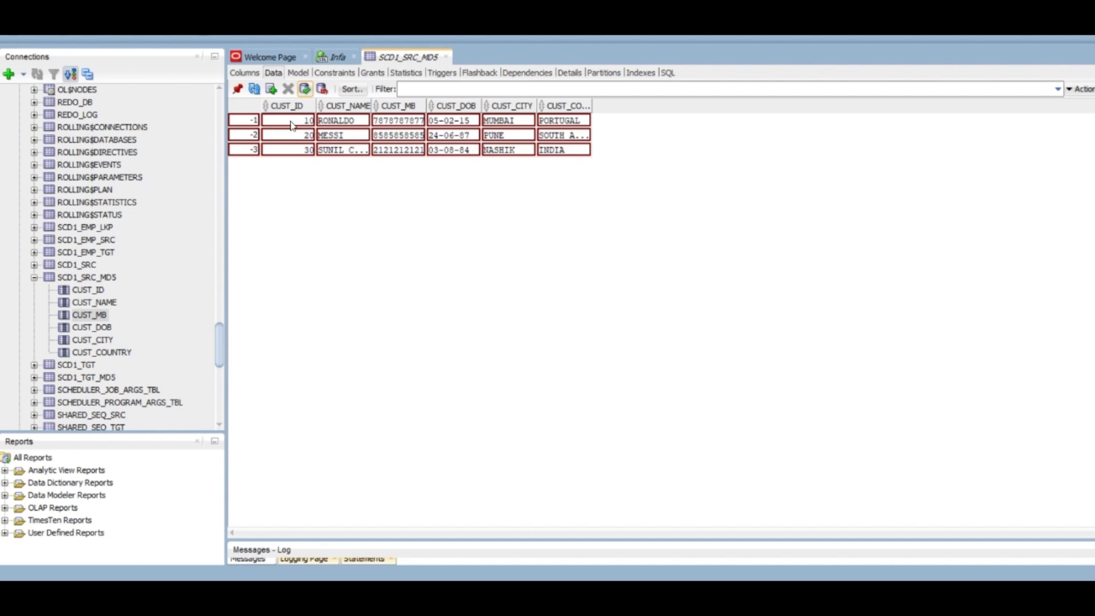
left_click(305, 89)
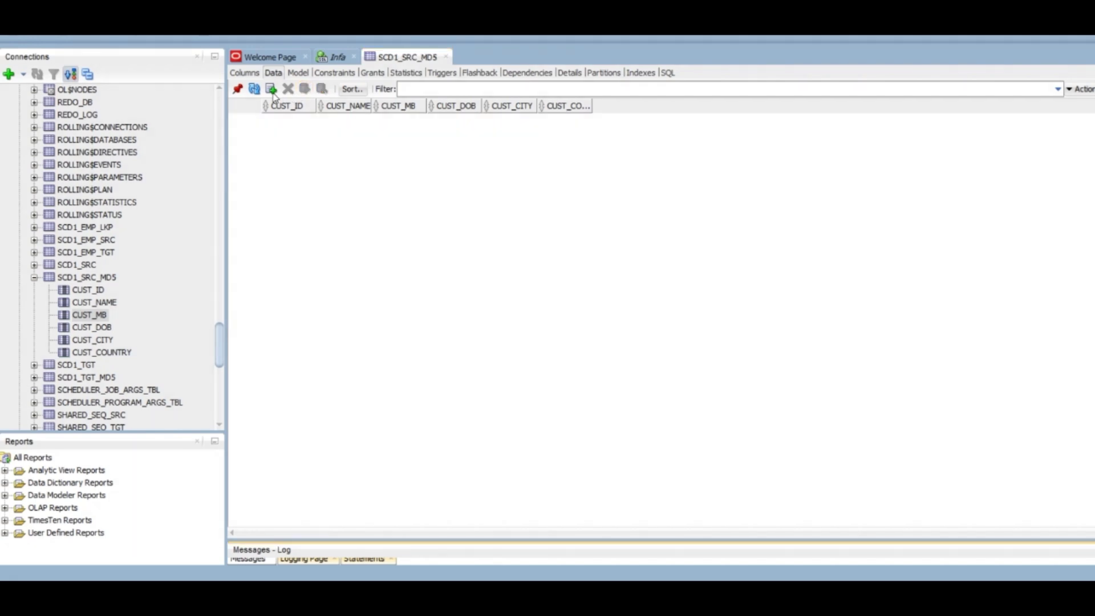
- Insert a row in SCD1_SRC_MD5 and fill it with the BANGLORE record copied from A15:F15 of Sheet3 in Excel
left_click(271, 90)
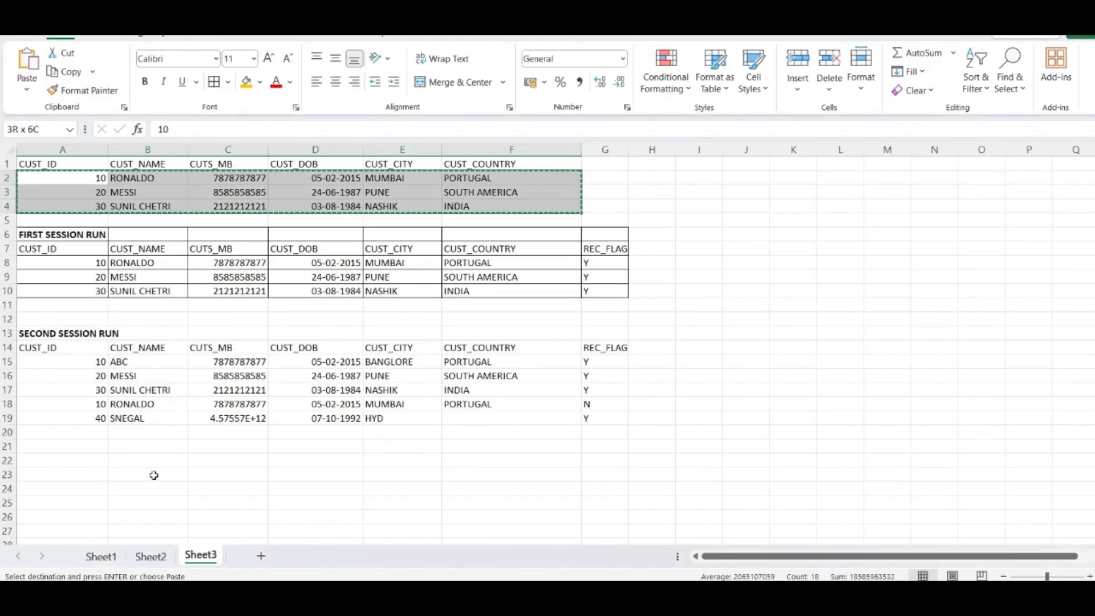
left_click(152, 476)
left_click_drag(88, 362, 481, 360)
key("ctrl+c")
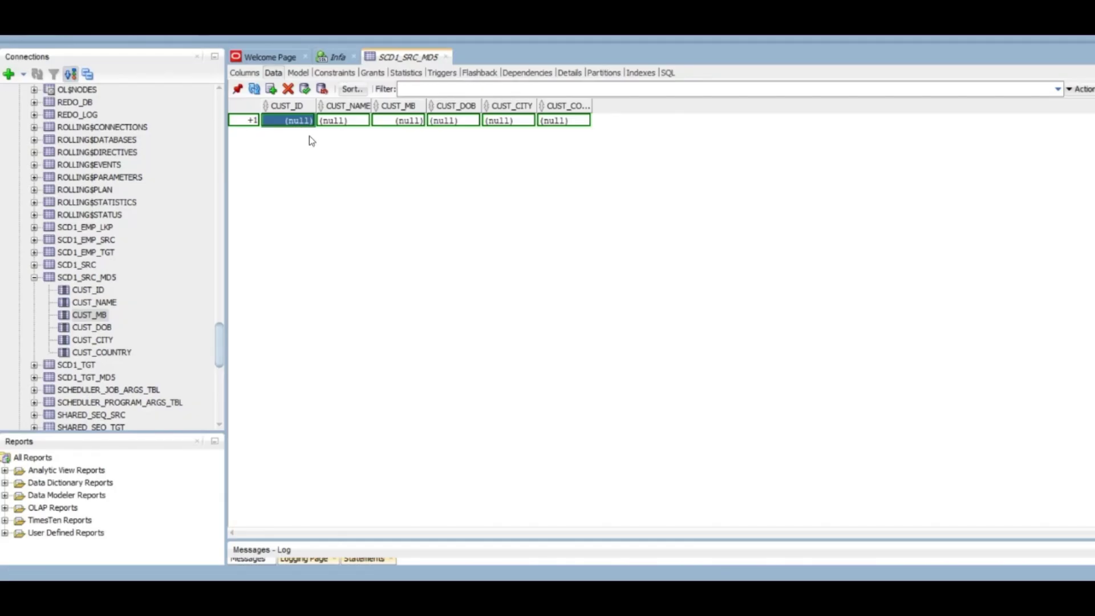
key("ctrl+v")
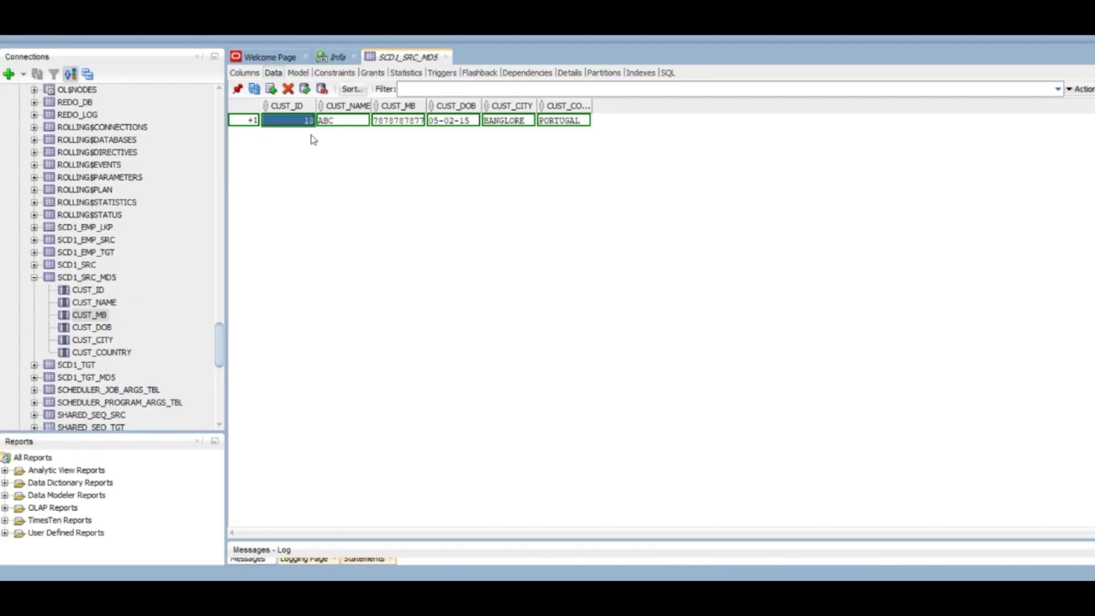
- Insert a second row in SCD1_SRC_MD5 and fill it with the HYD record copied from A19:E19 of the Excel sheet
left_click(271, 89)
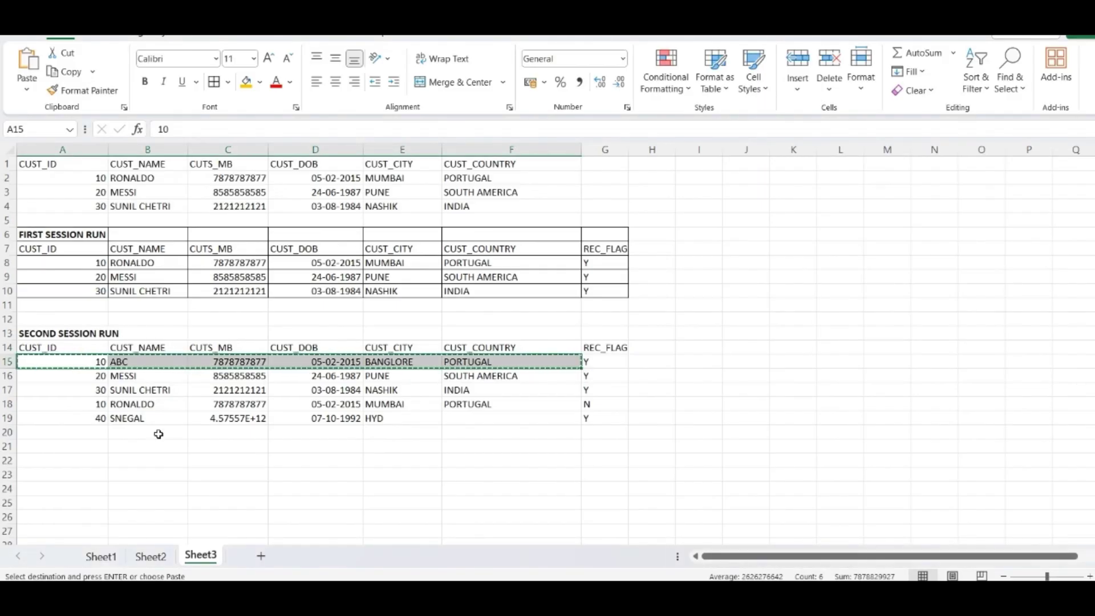
left_click_drag(105, 421, 384, 420)
key("ctrl+c")
key("alt+Tab")
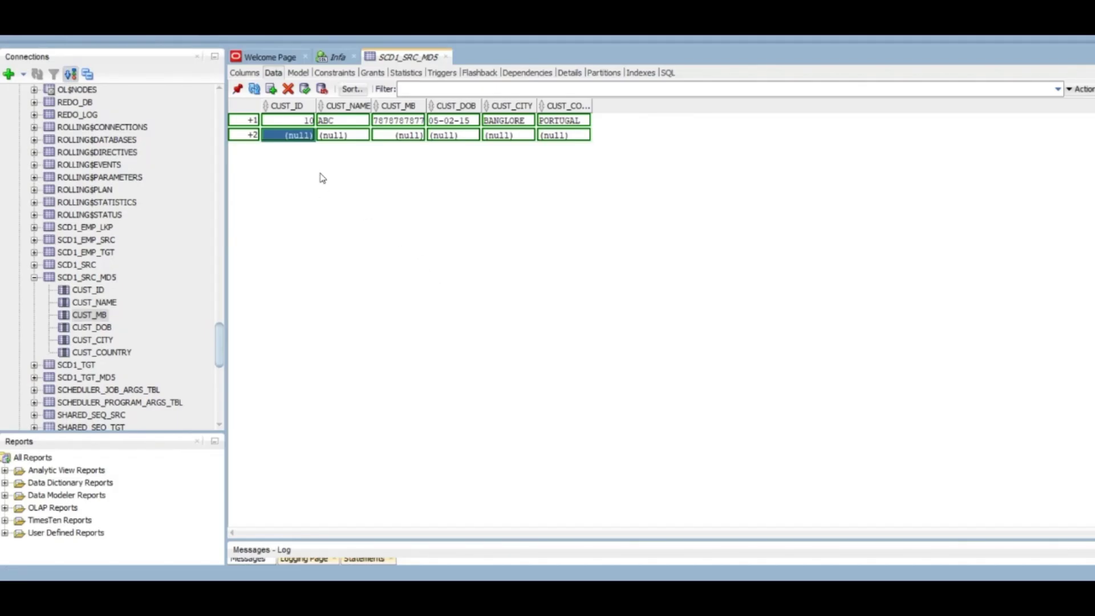
key("ctrl+v")
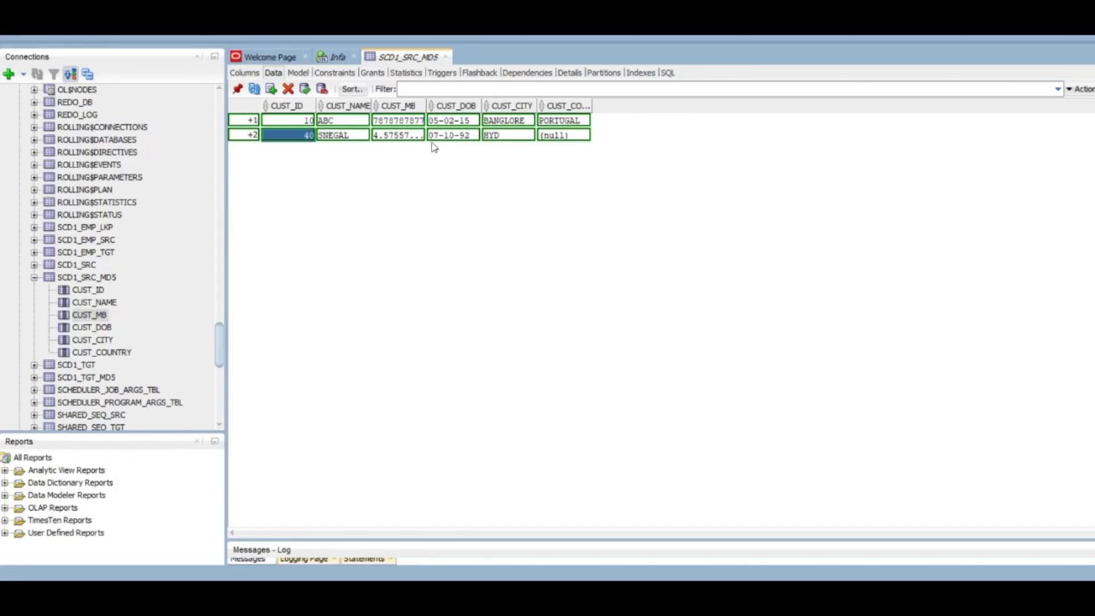
- Set the second row's CUST_COUNTRY to INDIA, commit the inserts, and review both source rows
left_click(544, 136)
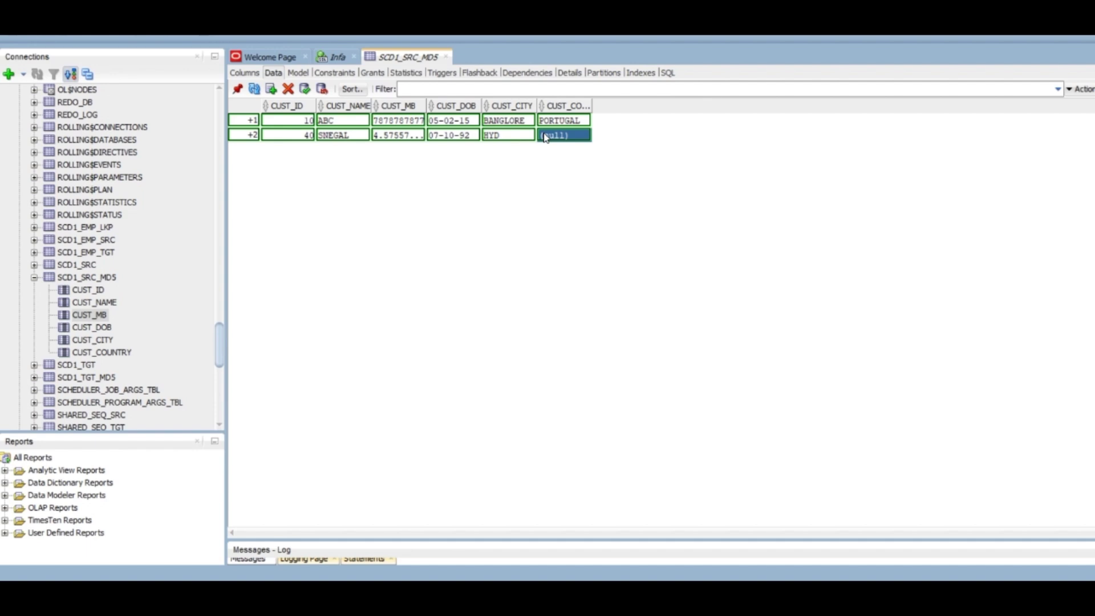
type("INDIA")
left_click(304, 89)
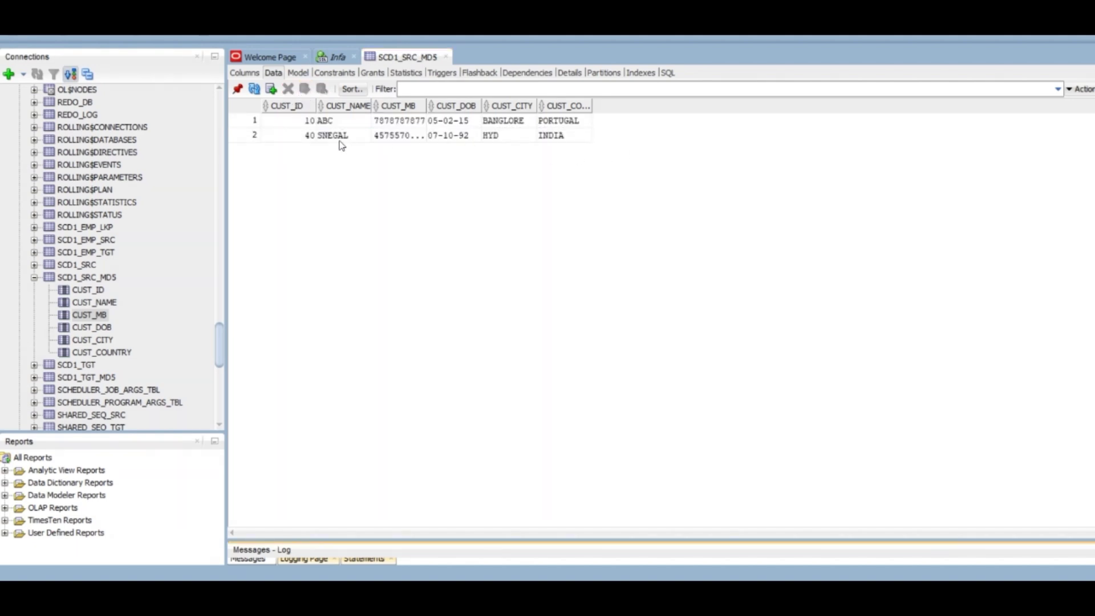
left_click_drag(288, 121, 548, 125)
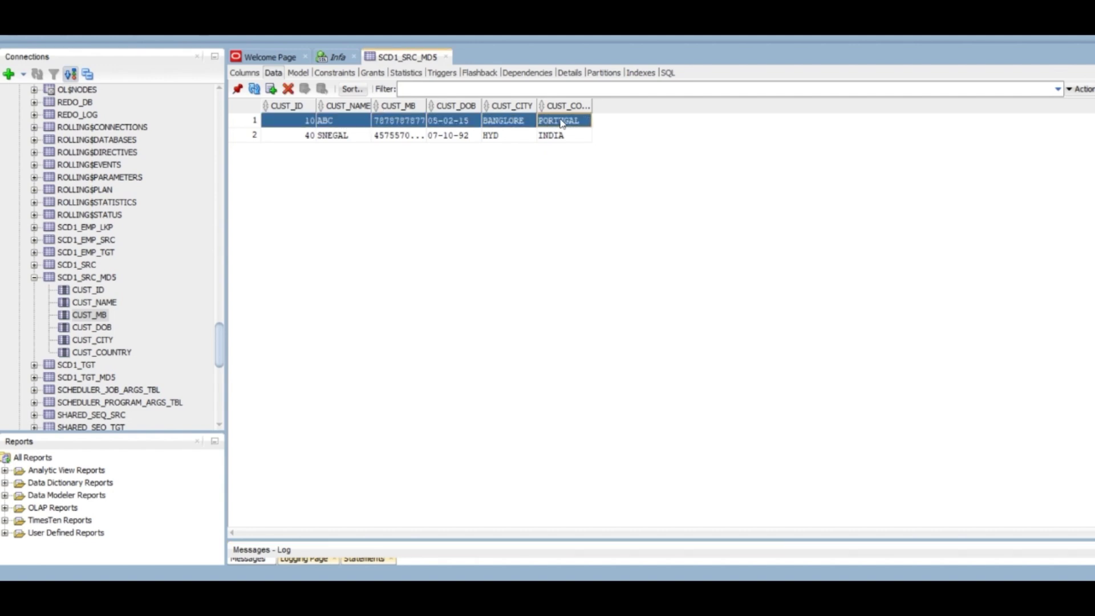
left_click_drag(292, 141, 571, 140)
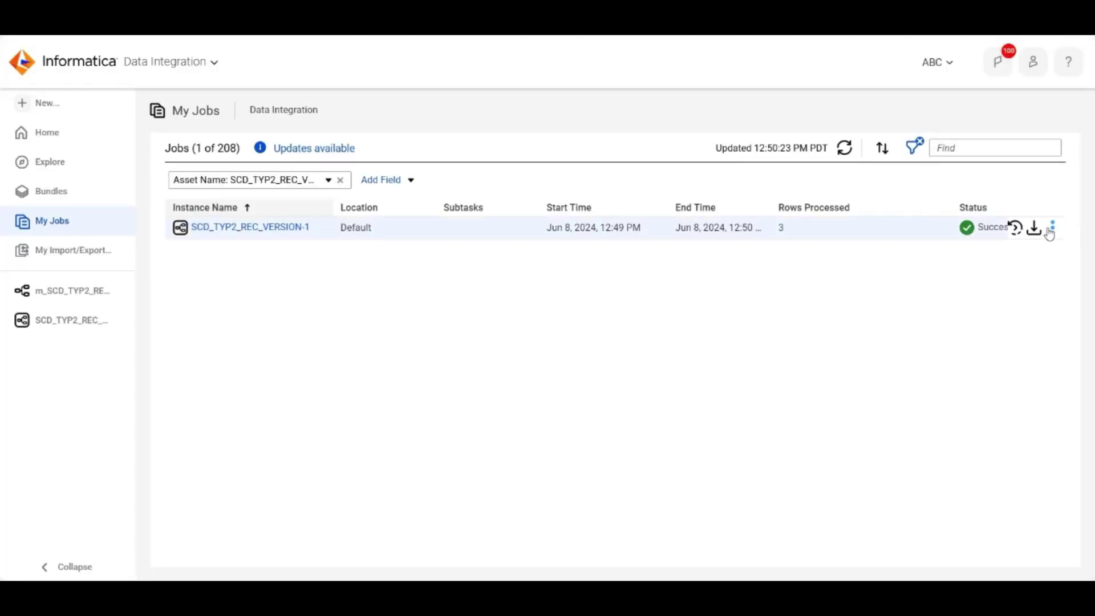
- Restart the SCD_TYP2_REC_VERSION-1 job in Informatica My Jobs, confirm the restart, and refresh the job list
left_click(1052, 231)
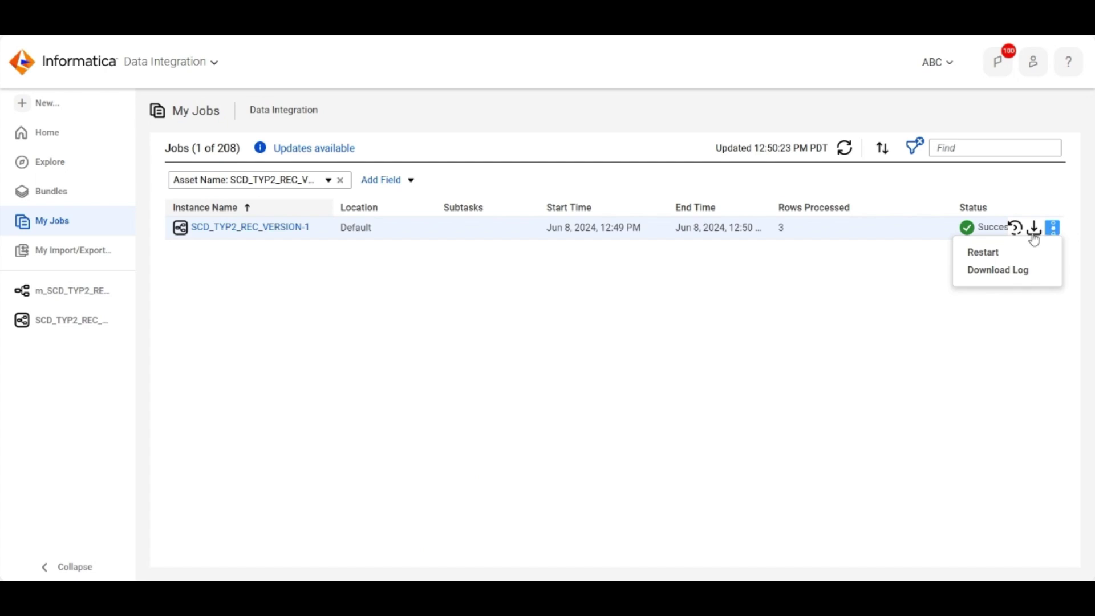
left_click(997, 252)
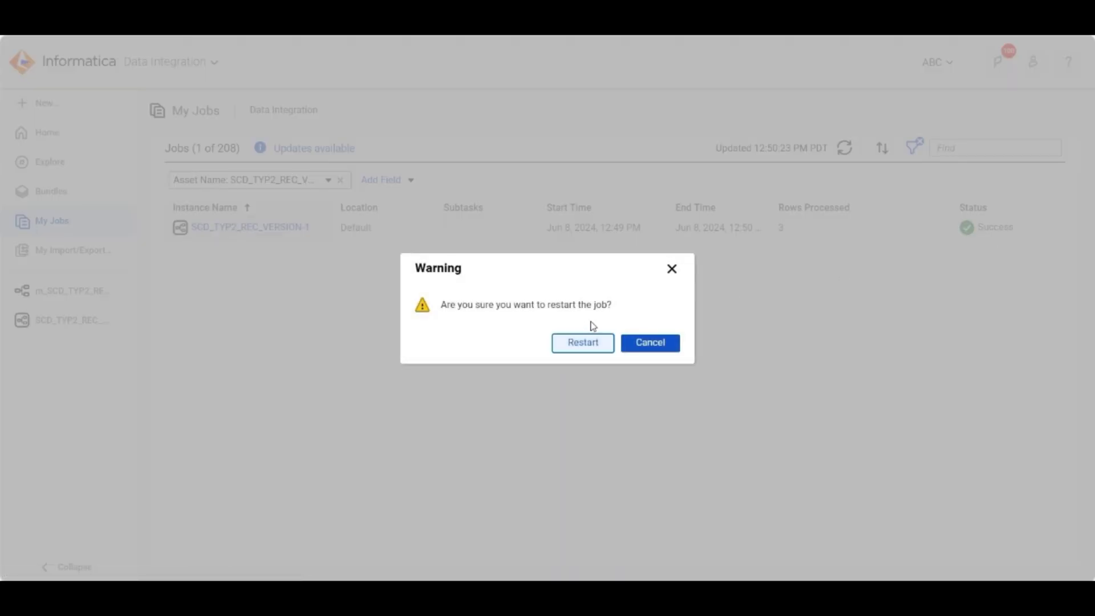
left_click(577, 354)
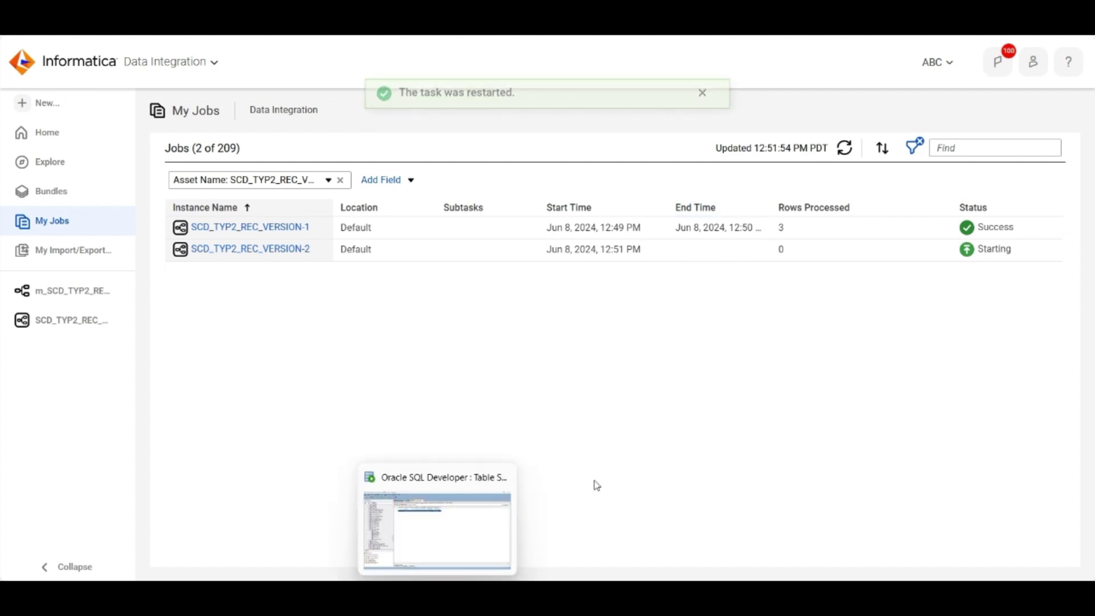
left_click(845, 149)
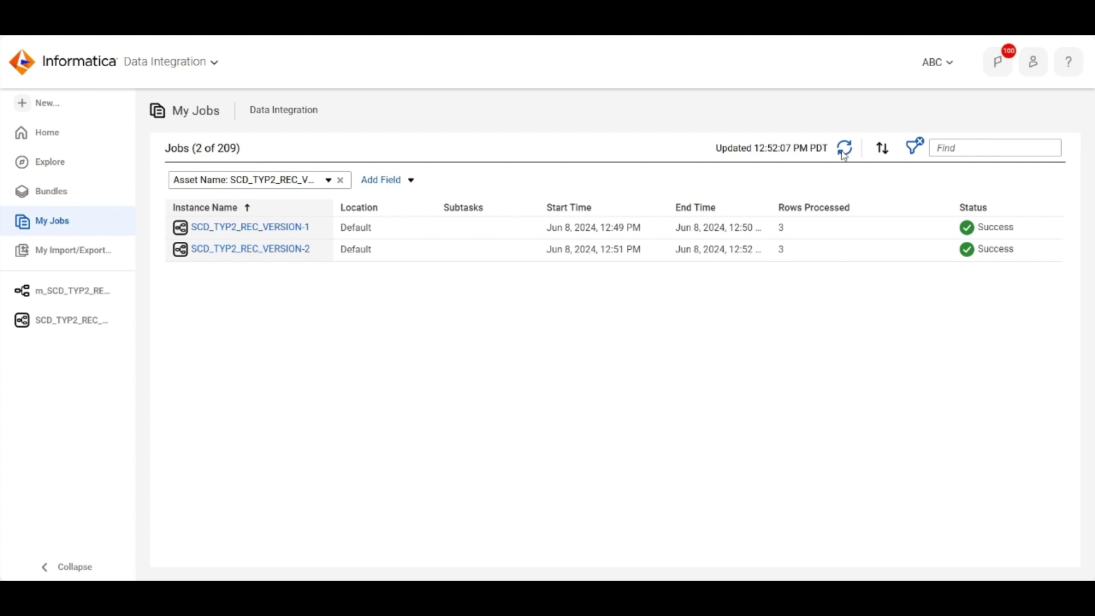
- Rerun the scd1_tgt_md5 query in Oracle SQL Developer and compare the flags, end dates and versions of the old, changed and new records
left_click(435, 523)
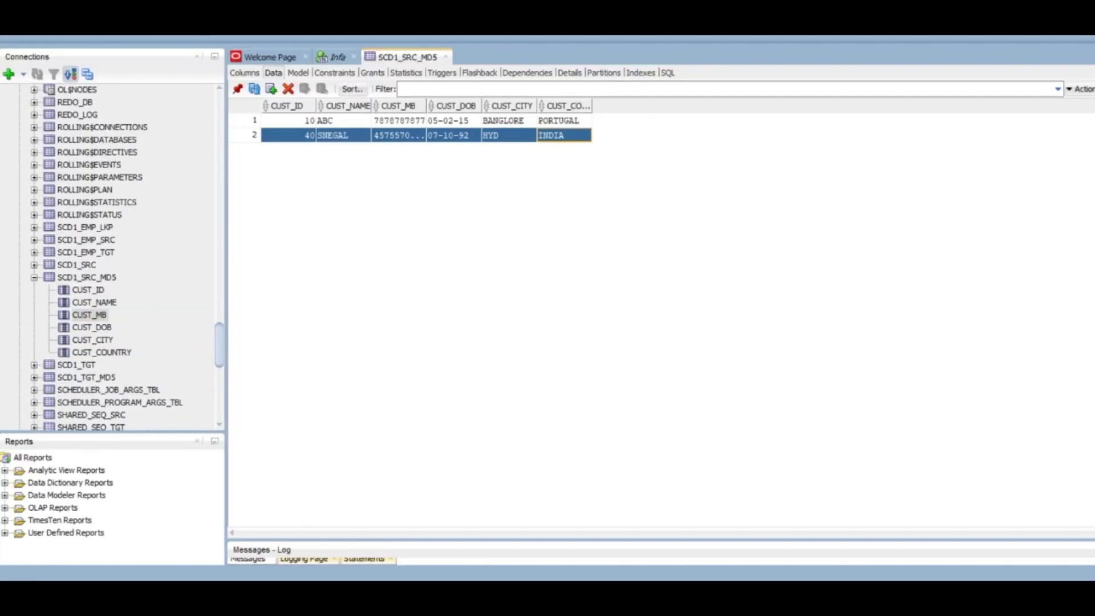
left_click(337, 57)
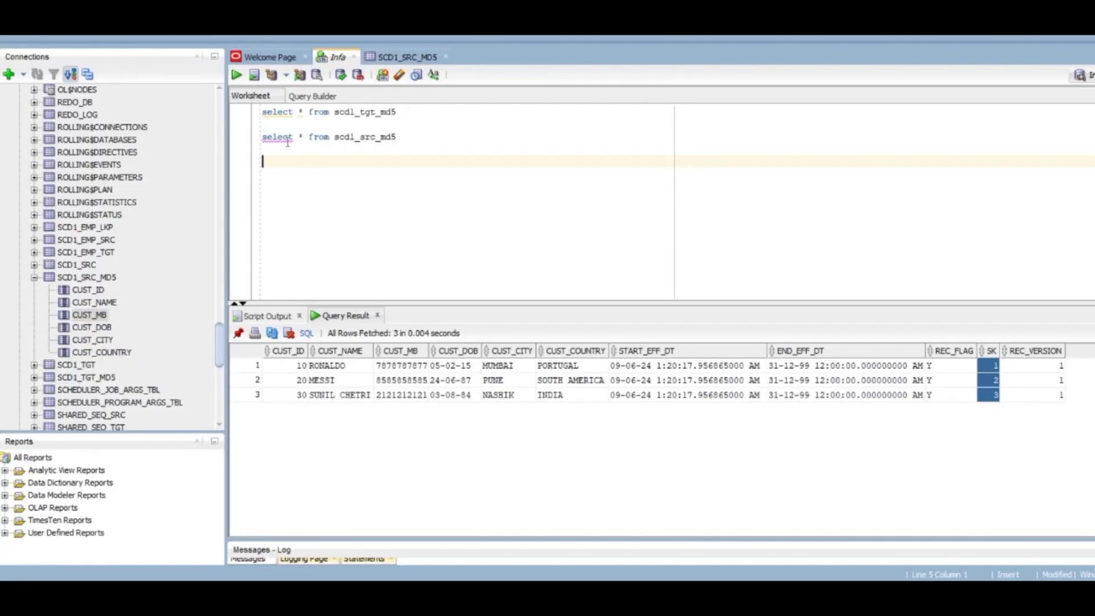
triple_click(319, 119)
left_click(237, 76)
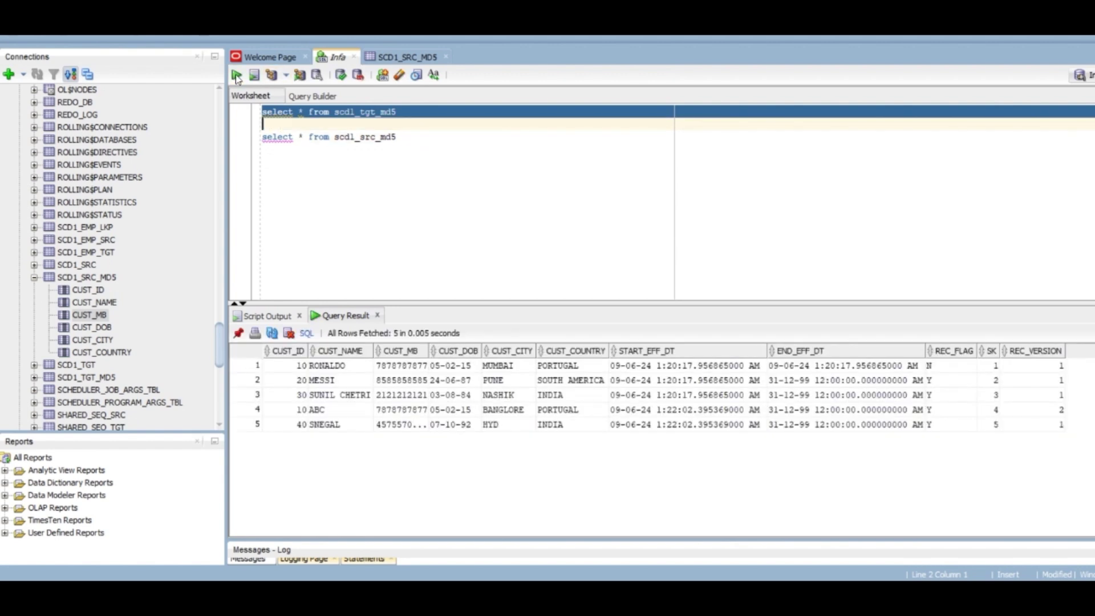
left_click_drag(288, 367, 1033, 422)
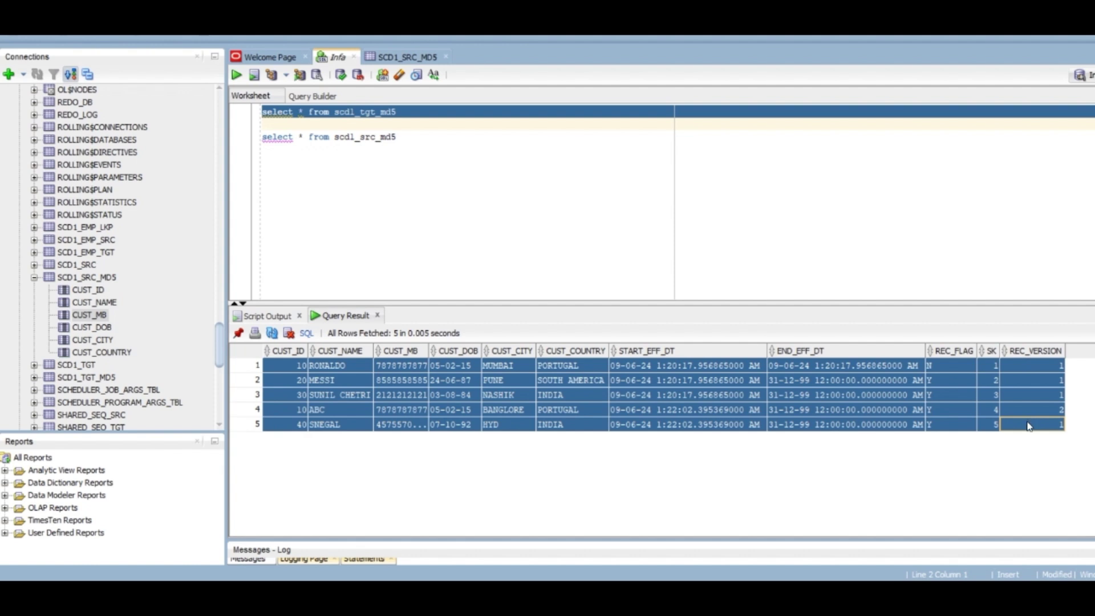
left_click(1029, 426)
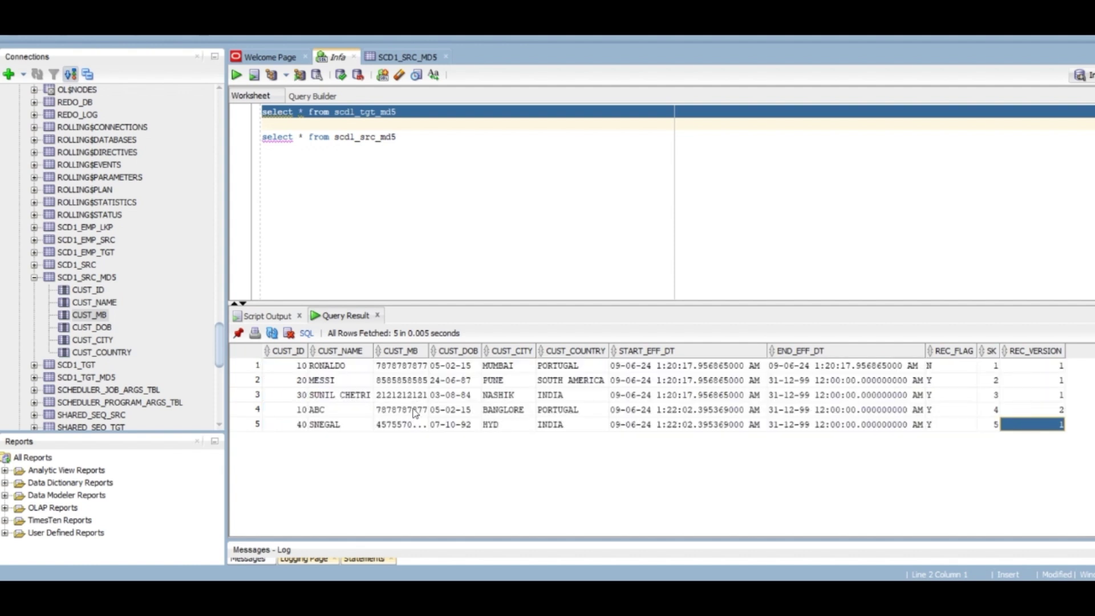
left_click_drag(287, 406, 1039, 413)
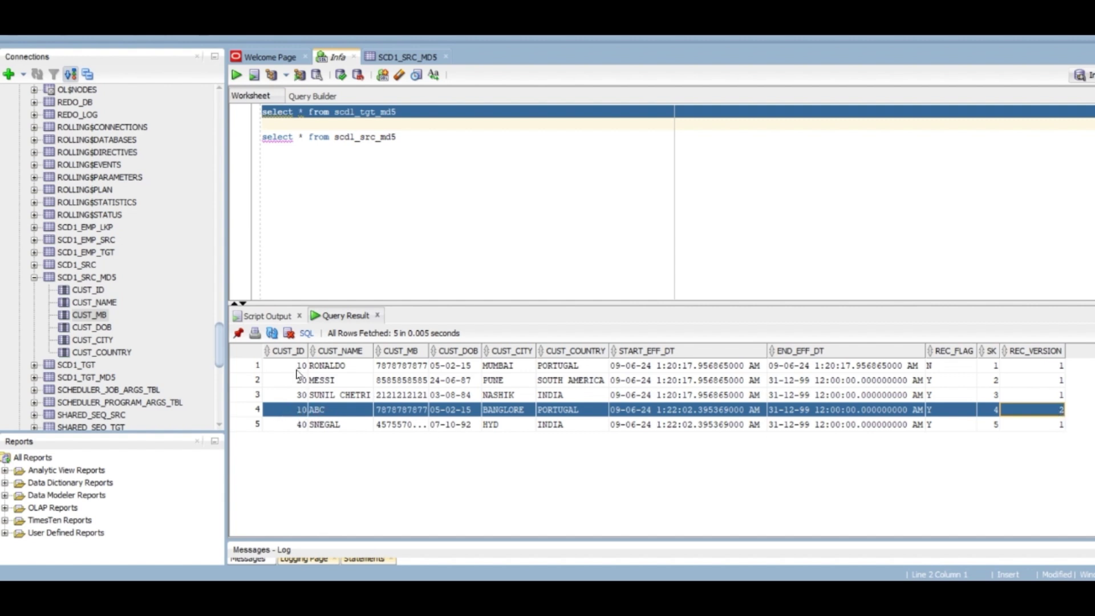
left_click_drag(291, 367, 1029, 369)
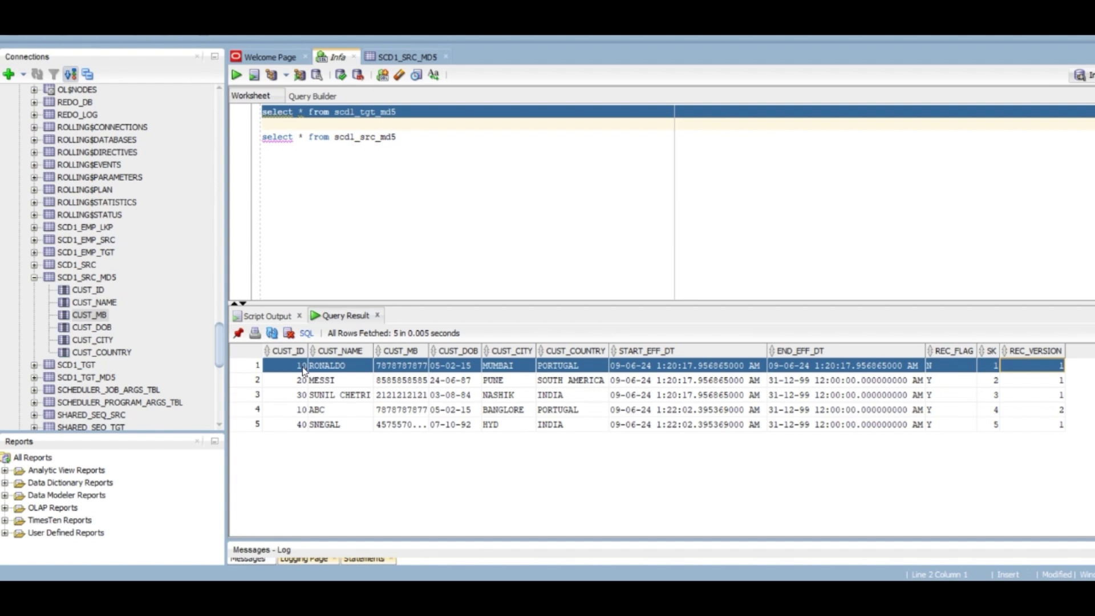
left_click_drag(289, 429, 1064, 427)
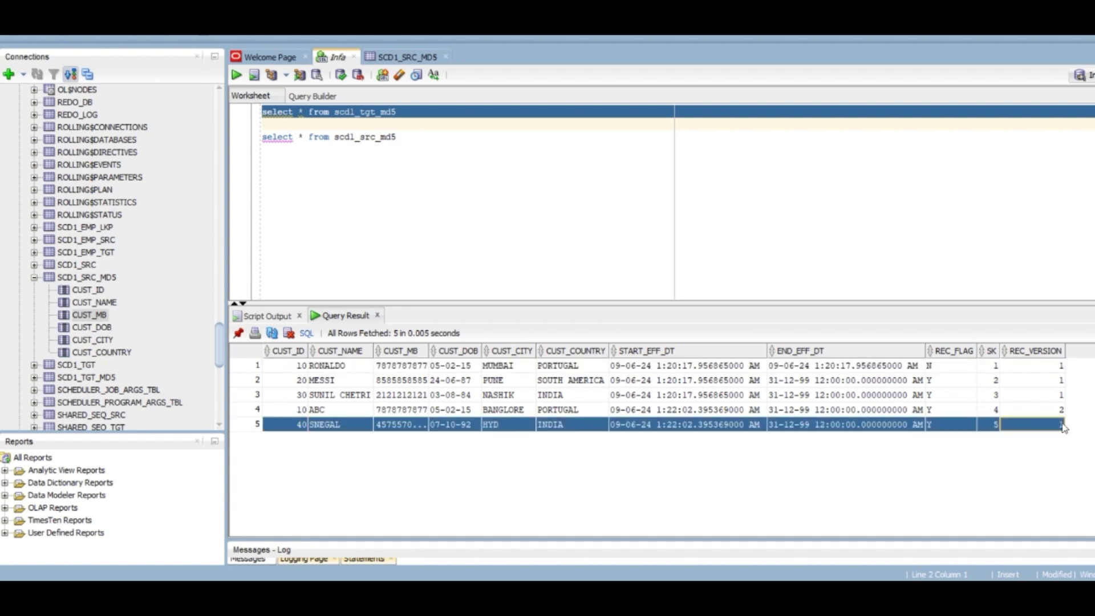